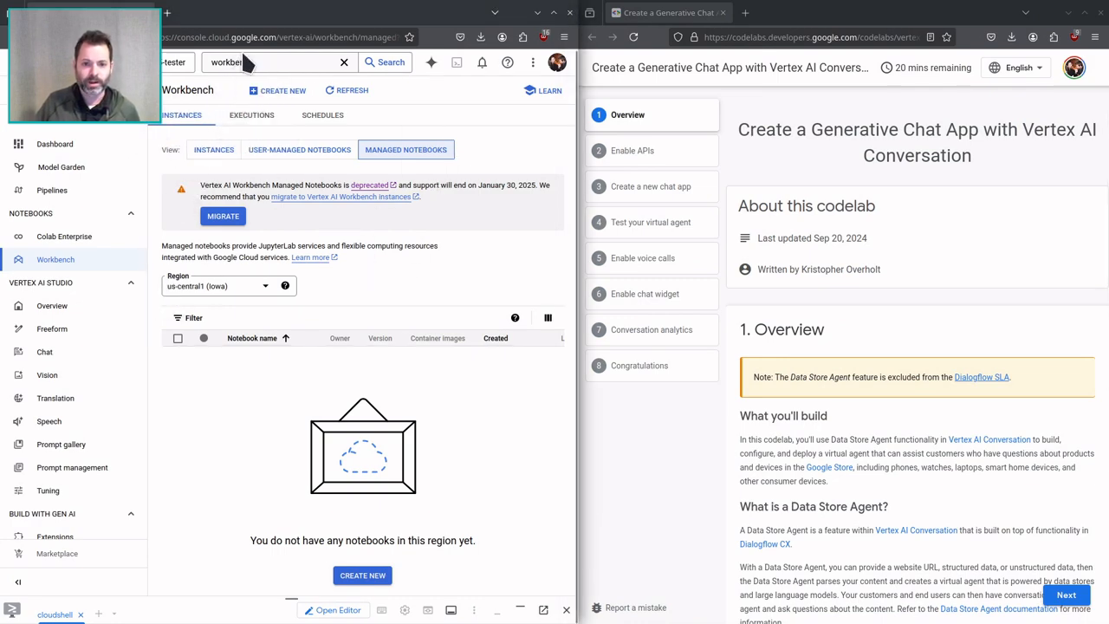
Clear the console search text and open the Vertex AI Dashboard.
left_click(240, 62)
key("BackSpace")
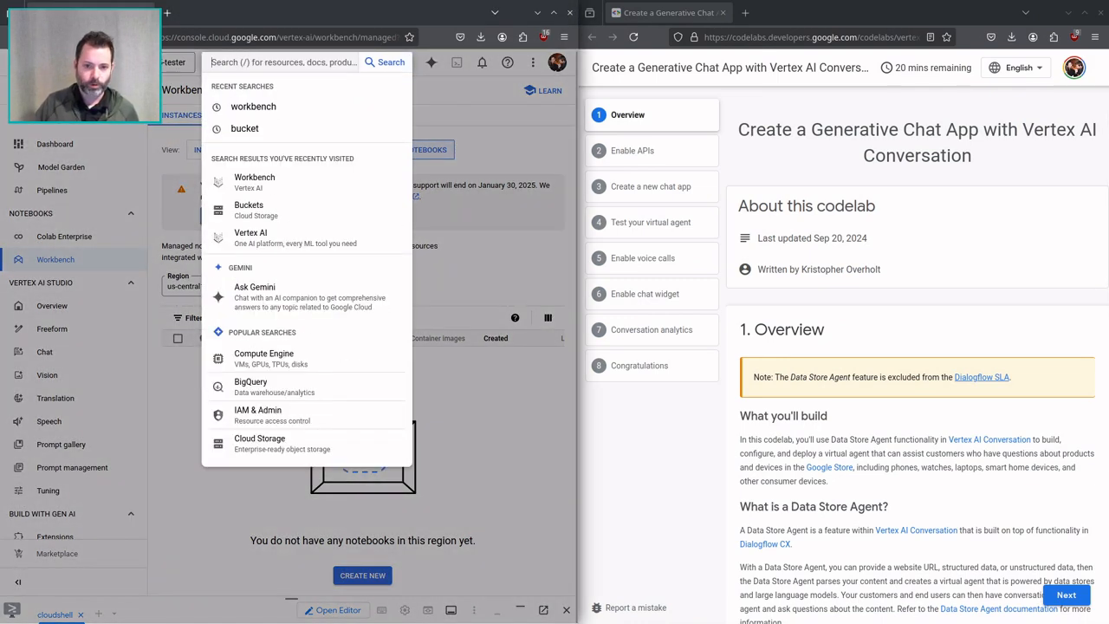
left_click(50, 149)
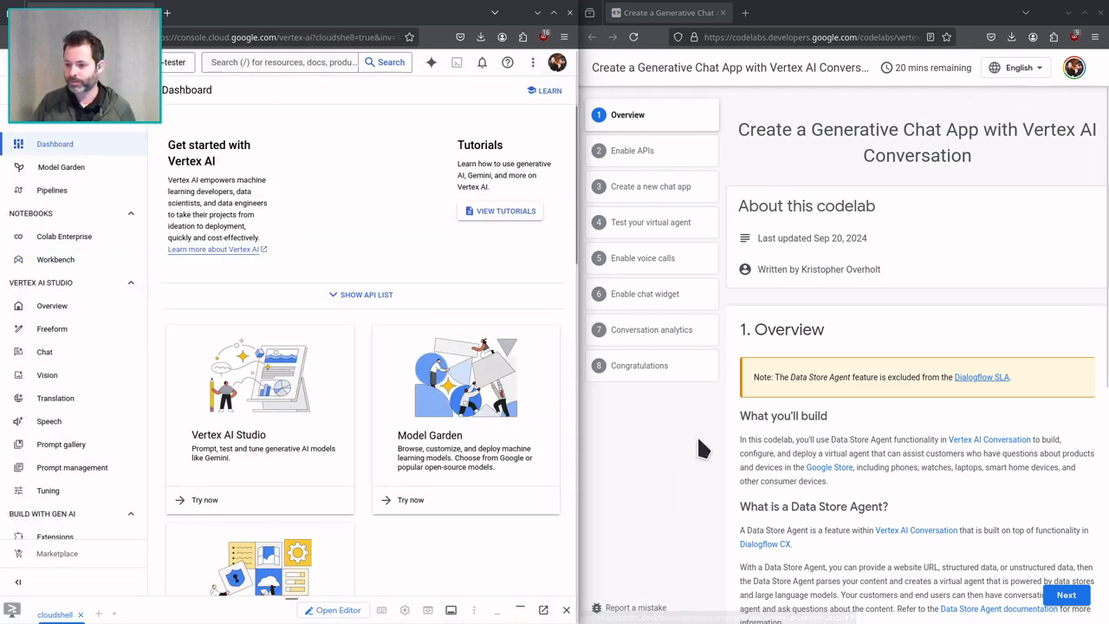
Search the console for "conversation ai", open the Vertex AI Chat result and dismiss its Multimodal Live notice.
scroll(866, 385, "down", 1)
scroll(866, 386, "down", 3)
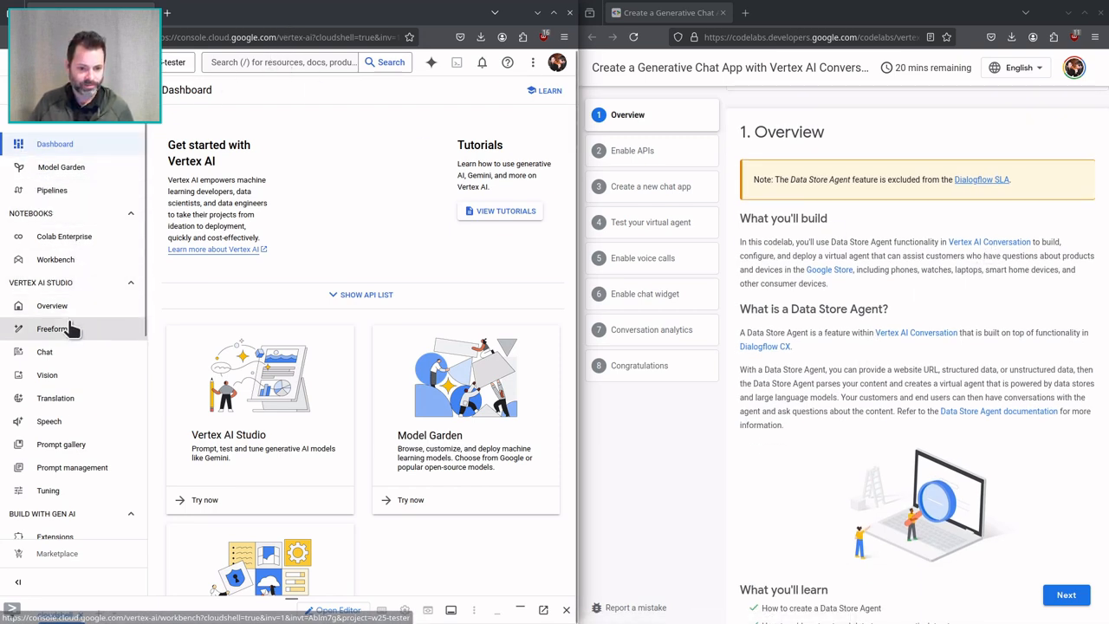
scroll(78, 455, "down", 3)
scroll(83, 446, "down", 5)
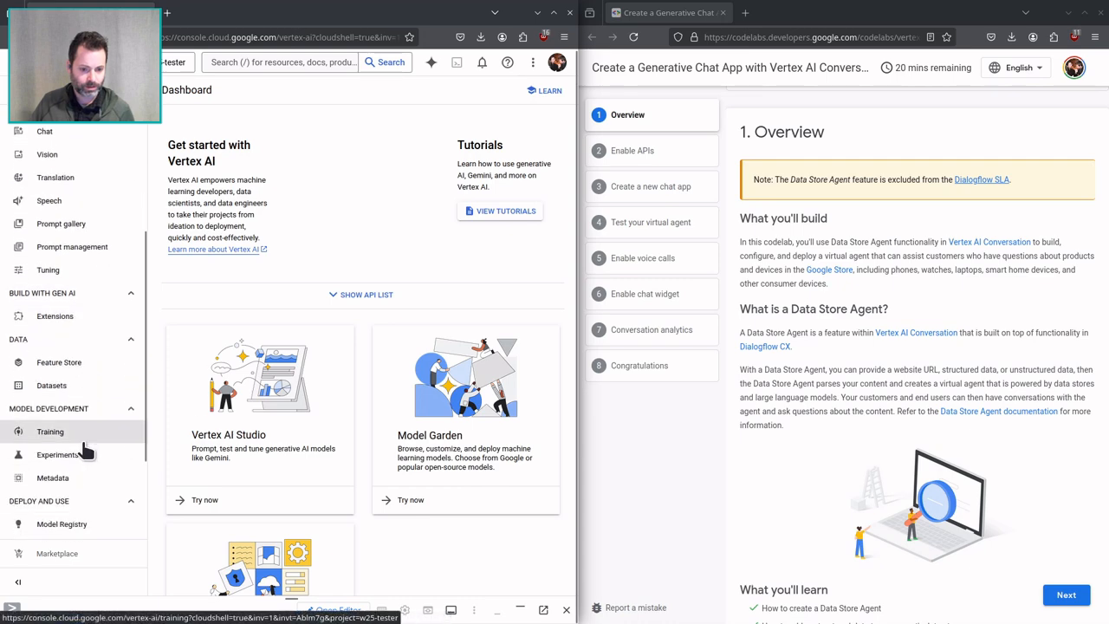
scroll(86, 436, "up", 7)
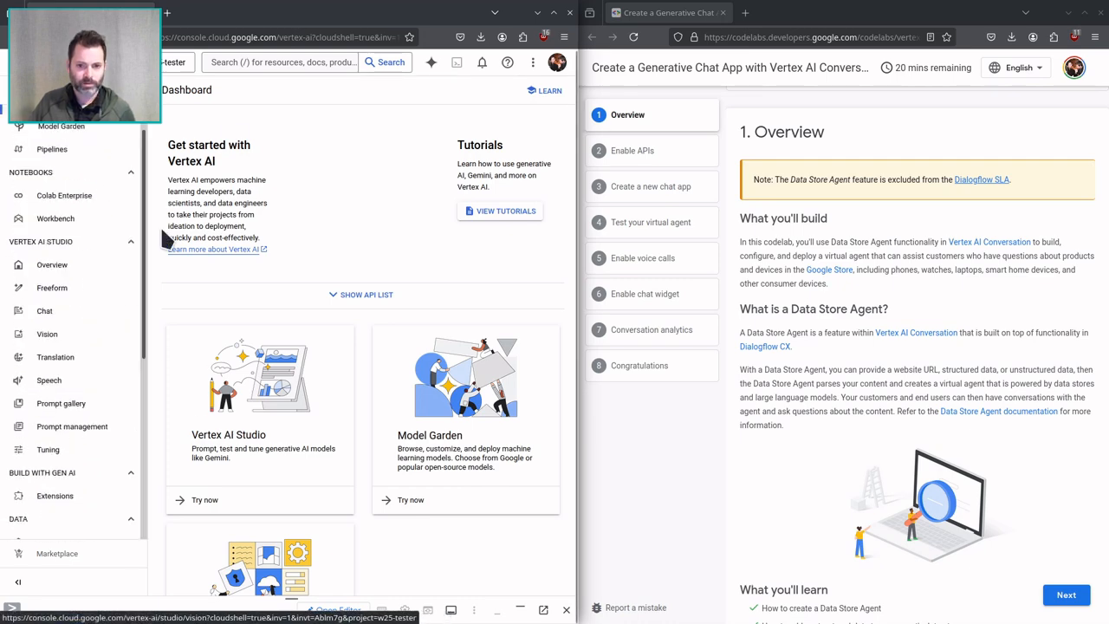
left_click(251, 70)
type("conversation ai")
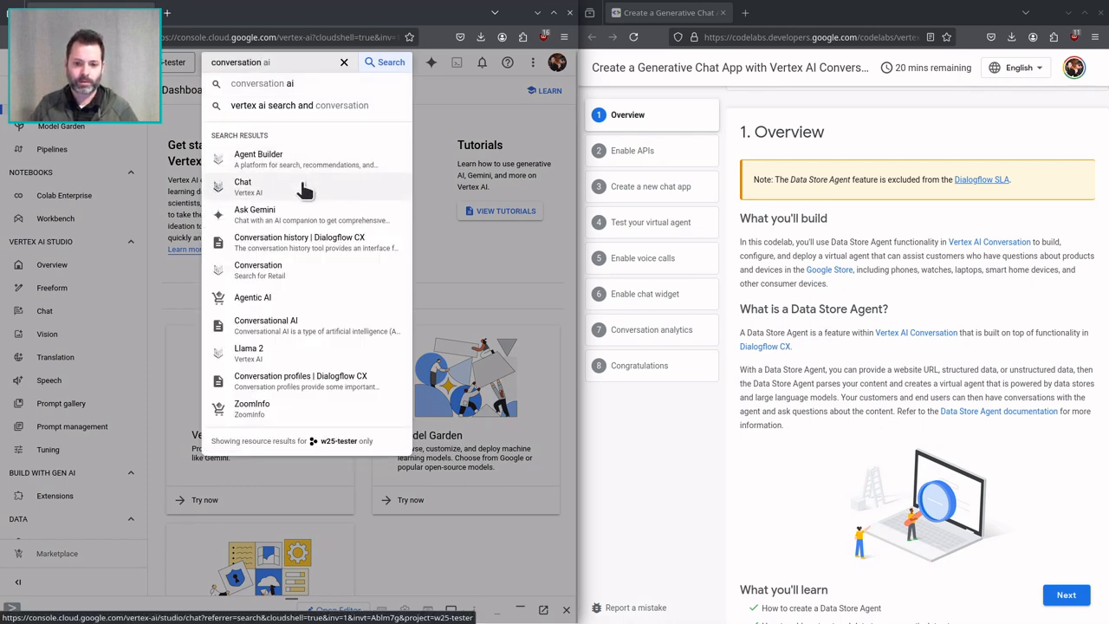
left_click(302, 185)
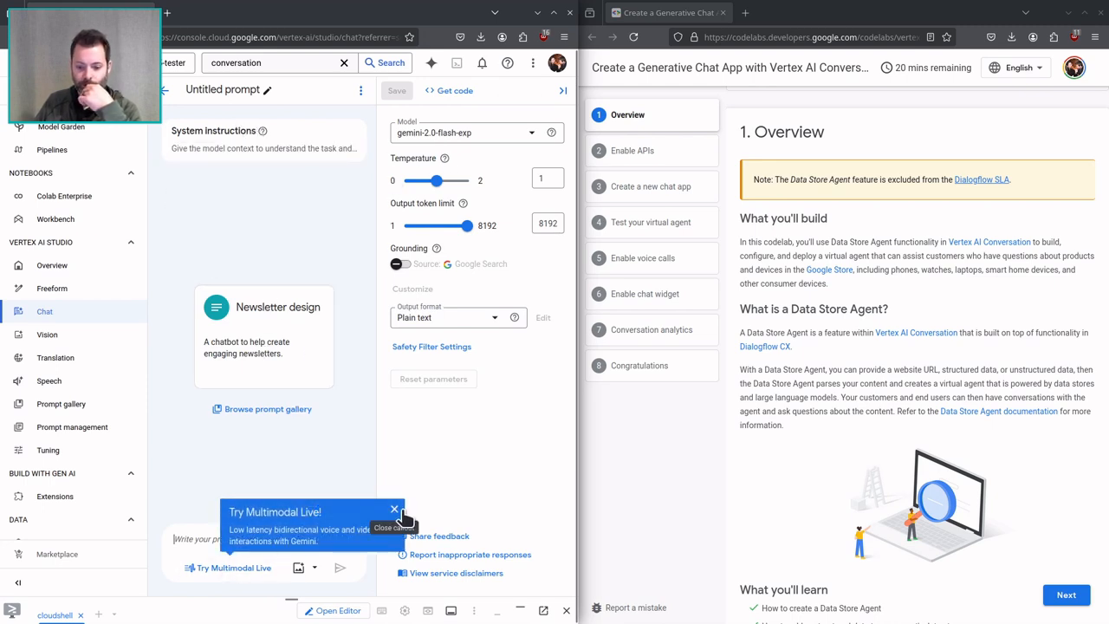
left_click(394, 509)
Advance the codelab to Enable APIs and enable the Dialogflow API from its linked service details page.
scroll(827, 450, "down", 3)
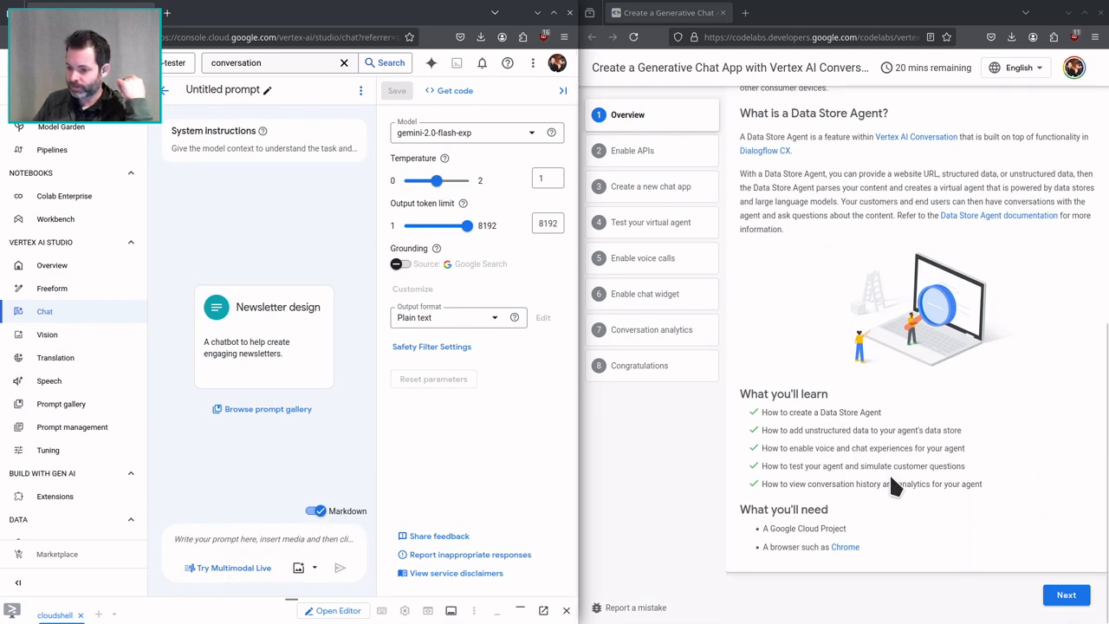
left_click(1066, 594)
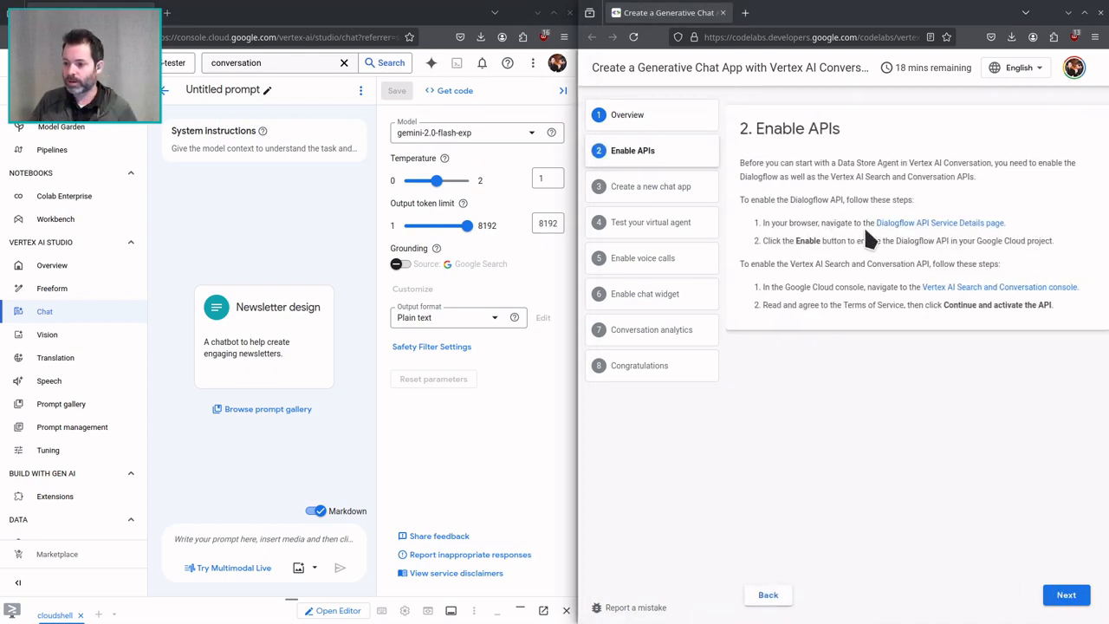
middle_click(887, 227)
left_click(823, 13)
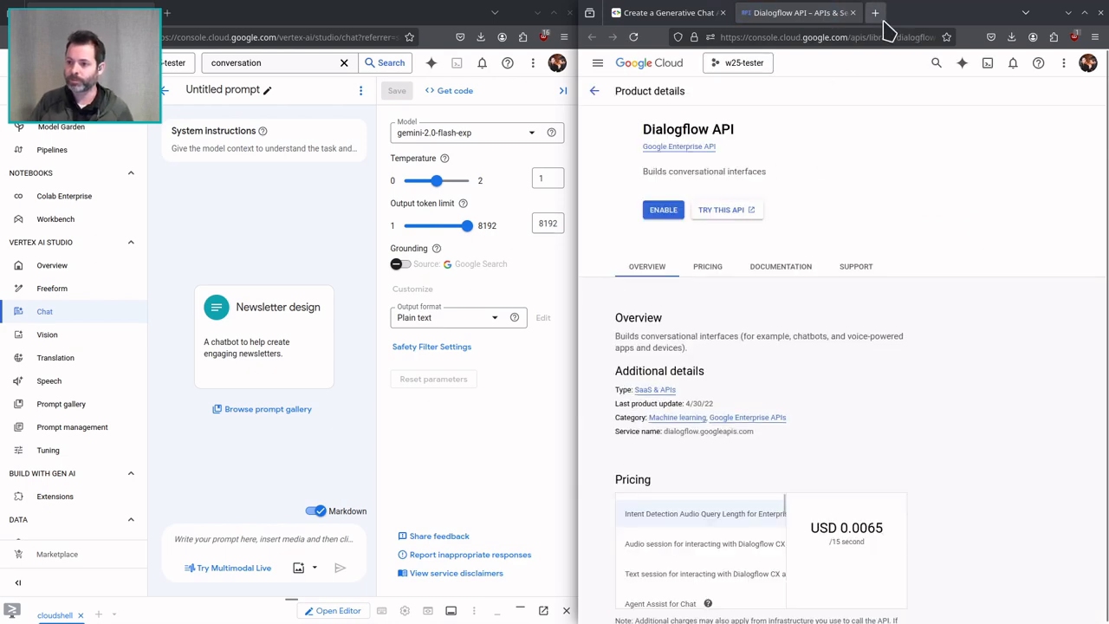
left_click(712, 210)
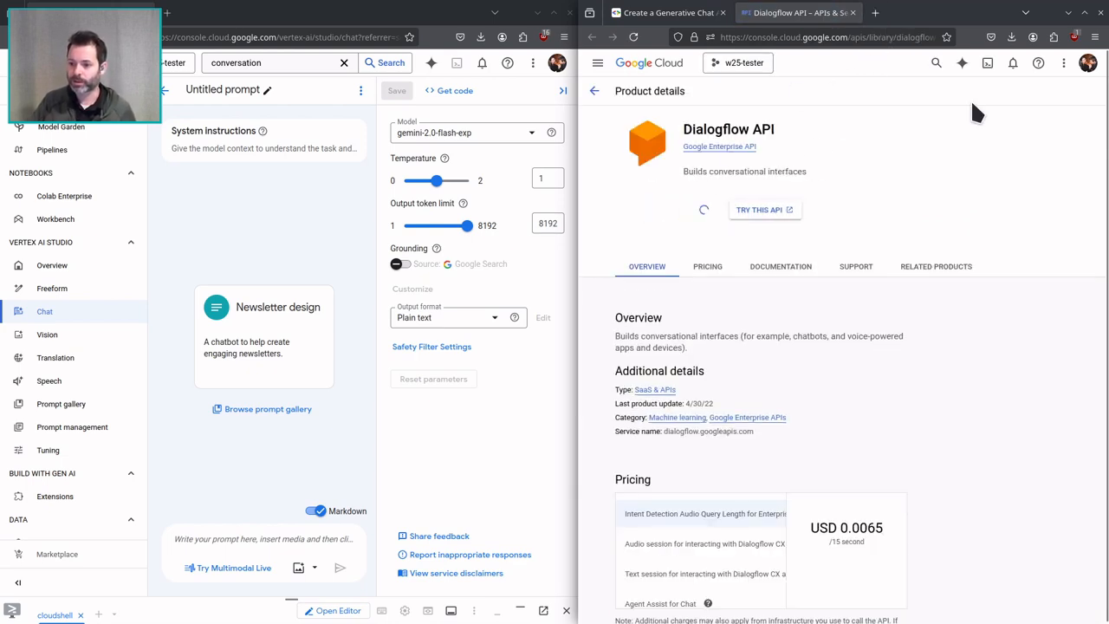
Return to the codelab and open its Vertex AI Search and Conversation console link.
left_click(667, 13)
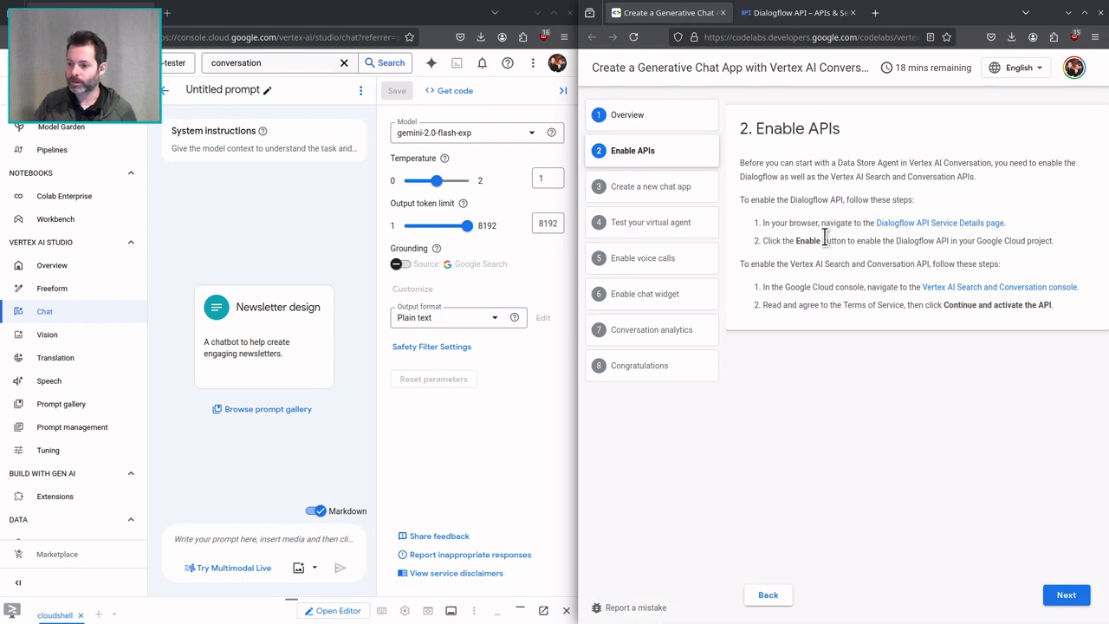
left_click(966, 288)
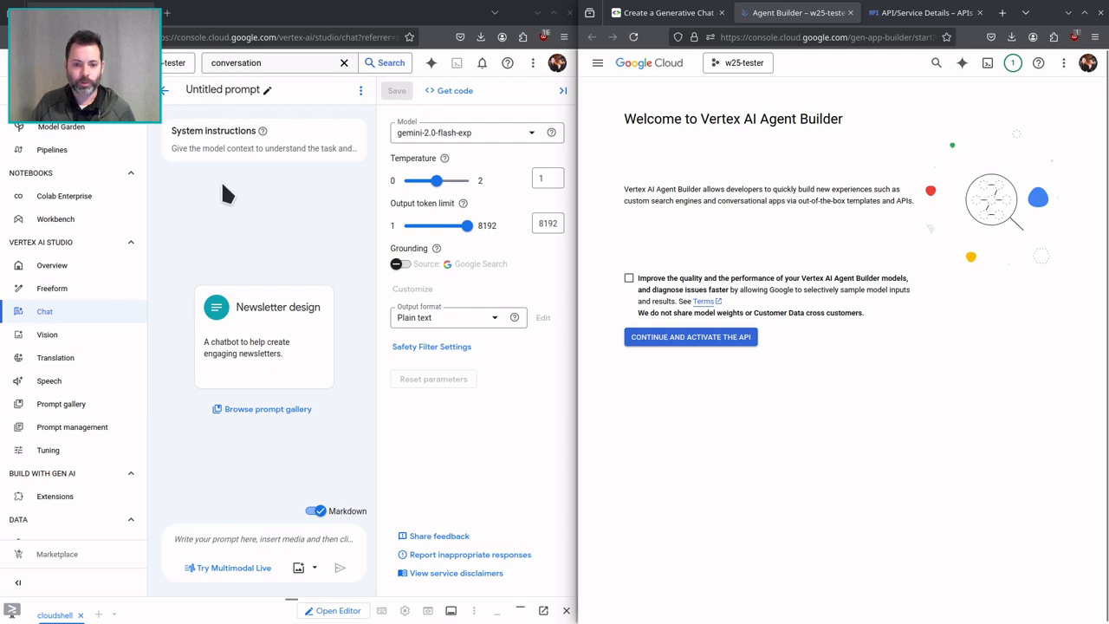
Go back to the Vertex AI Dashboard and expand its API list to check which APIs are enabled.
key("alt+Left")
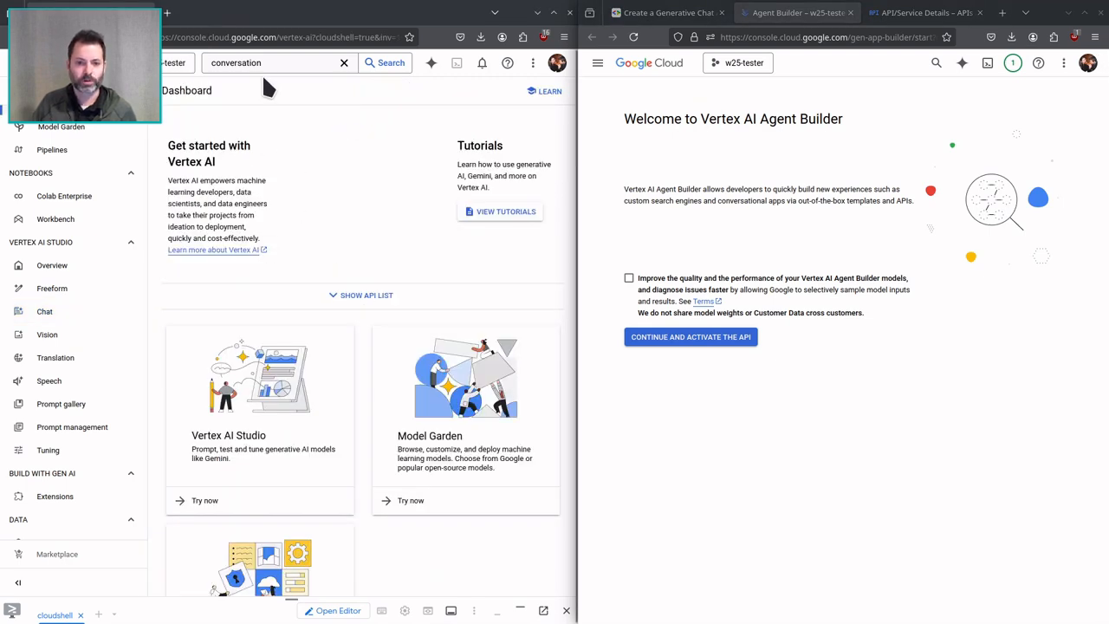
type("n")
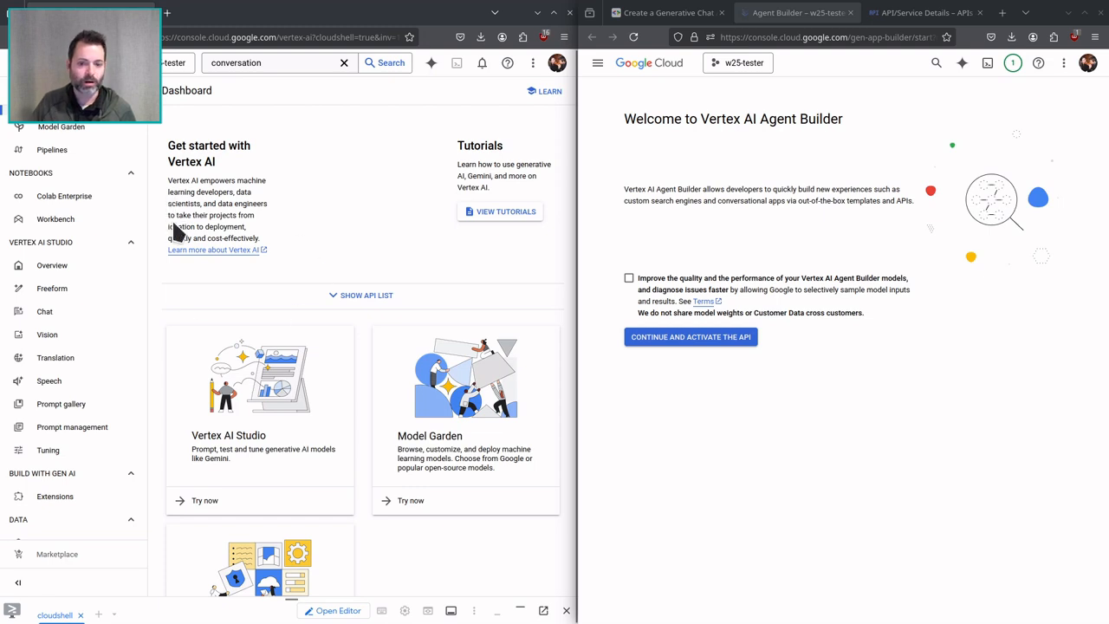
left_click(351, 295)
scroll(243, 391, "down", 1)
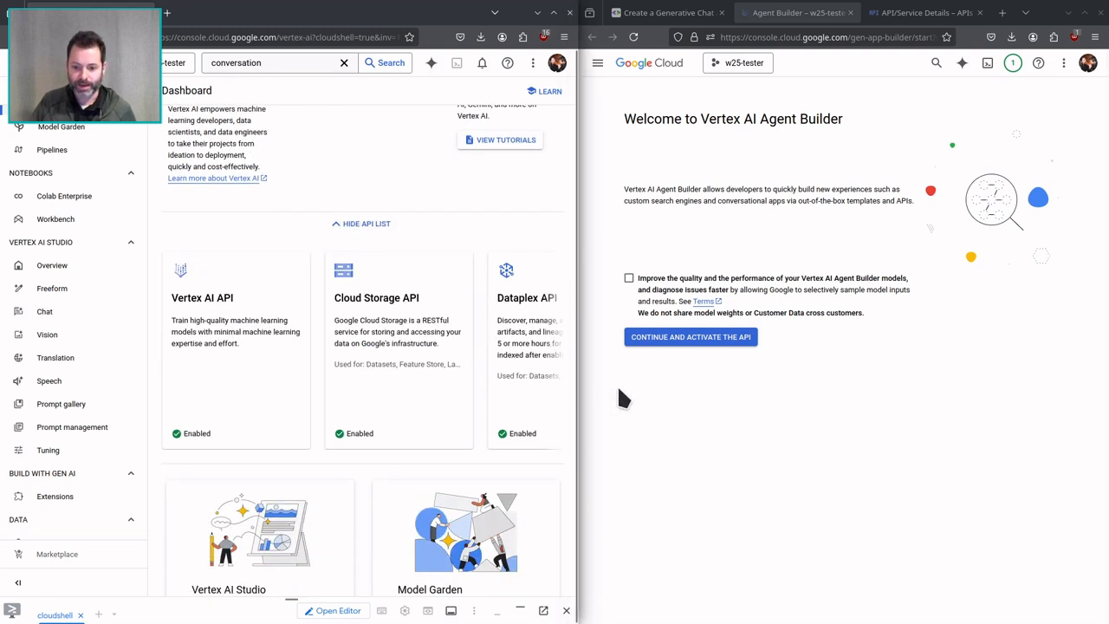
scroll(535, 344, "down", 1)
Activate the Vertex AI Agent Builder API, reload its app creation page and close both API setup tabs.
left_click(686, 338)
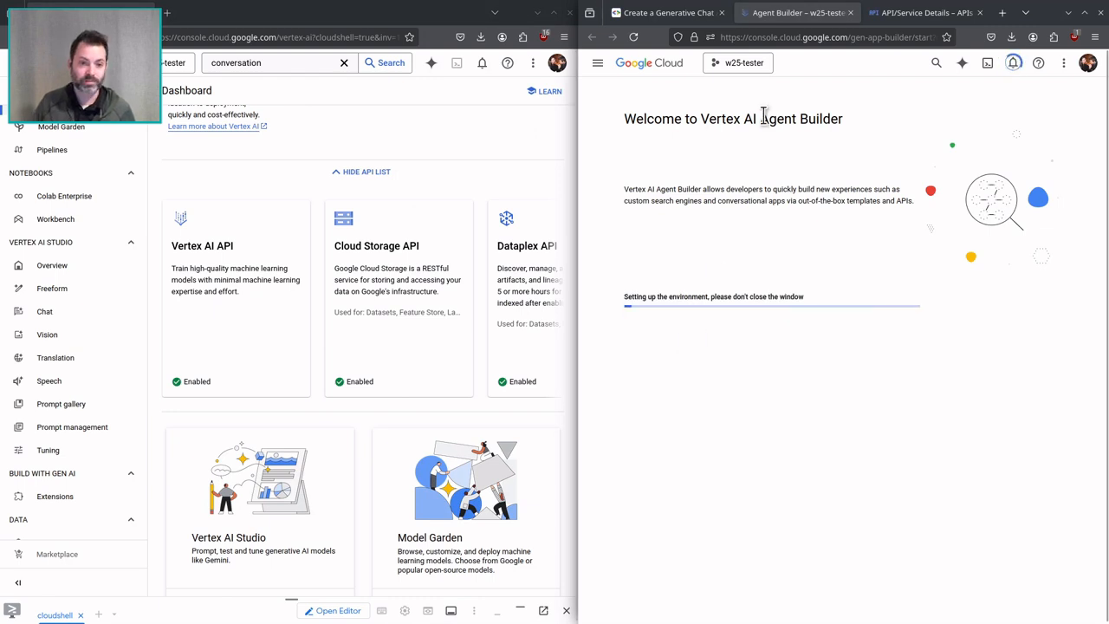
left_click(913, 15)
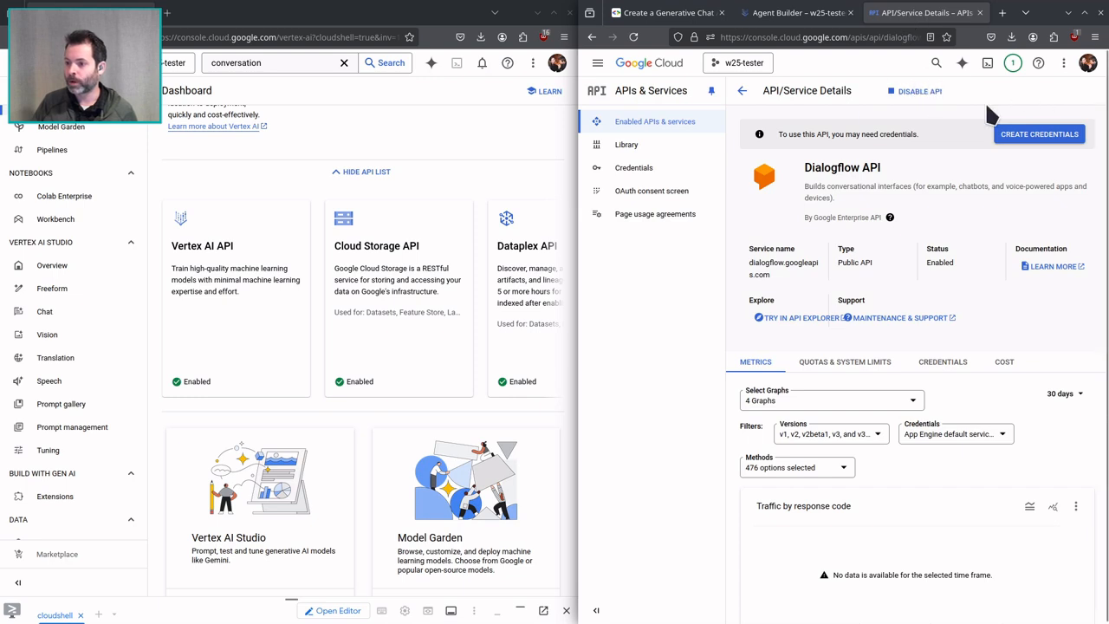
middle_click(889, 19)
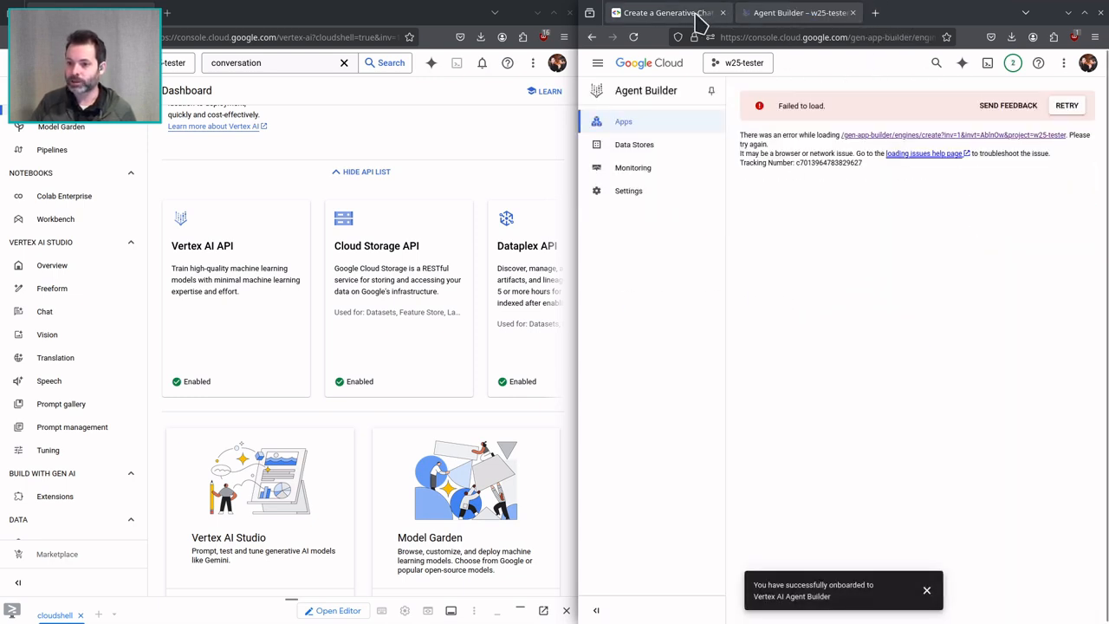
left_click(1068, 105)
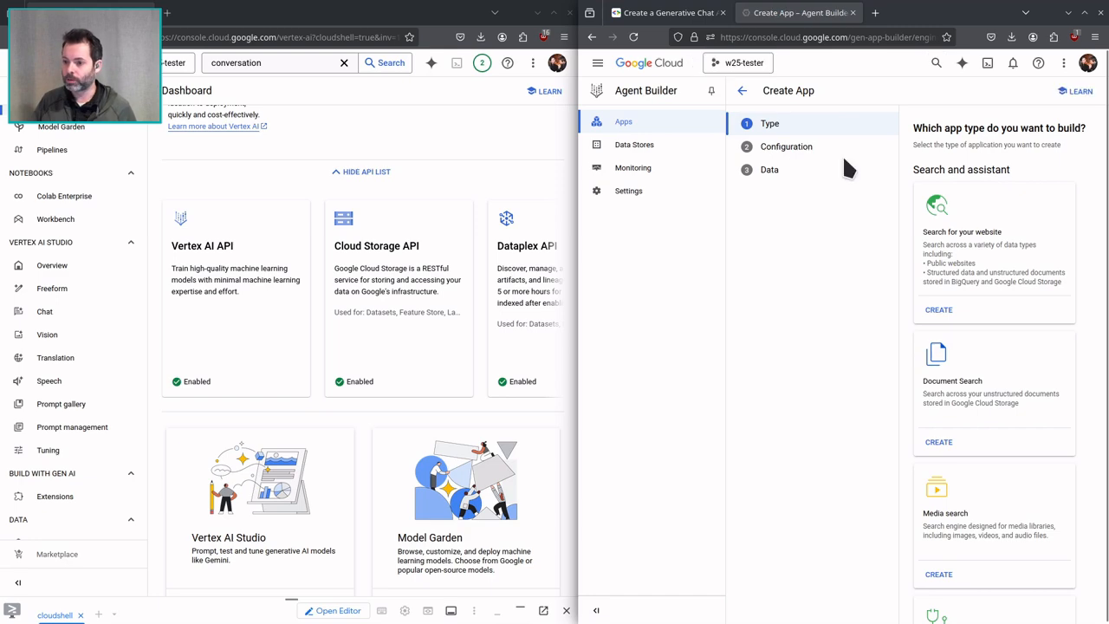
left_click(853, 13)
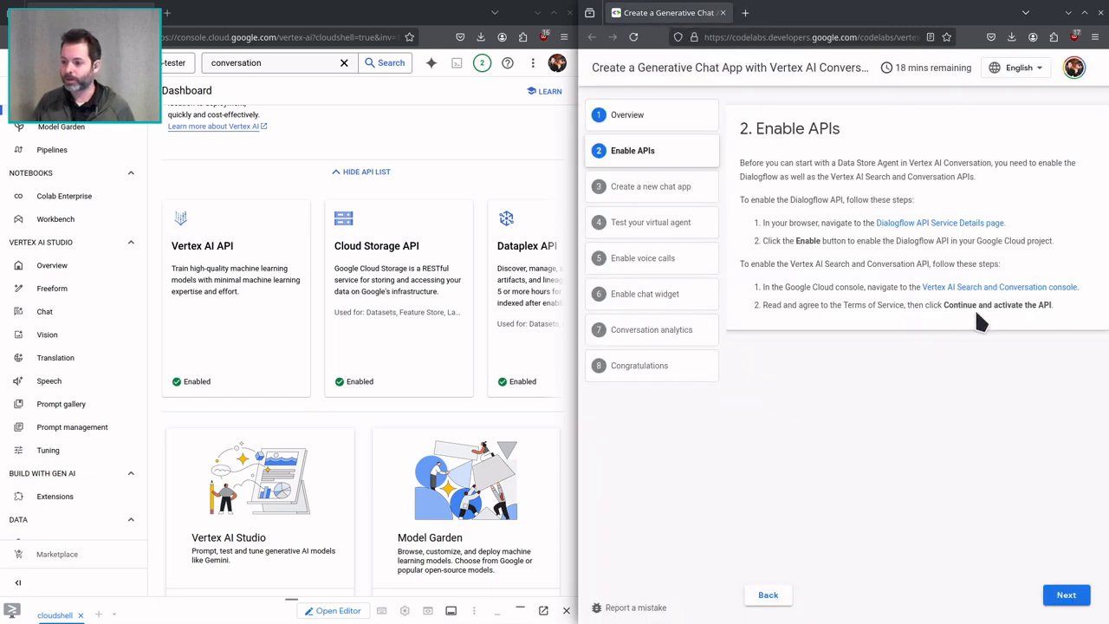
Advance the codelab to "Create a new chat app" and search the console for "conversation ai".
left_click(1062, 593)
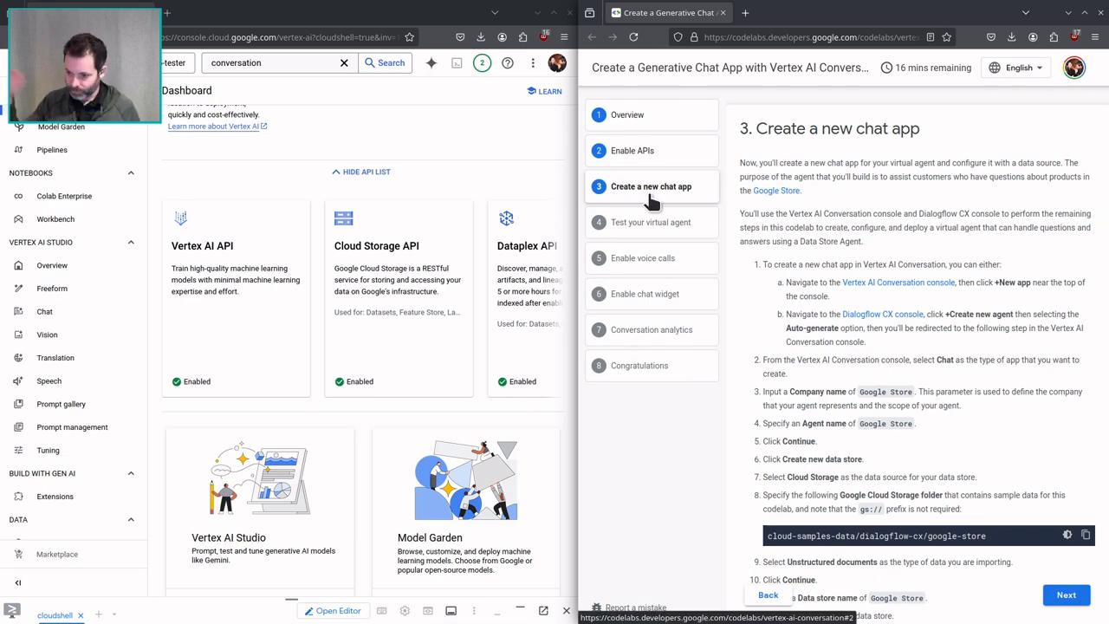
left_click(285, 62)
type("ai")
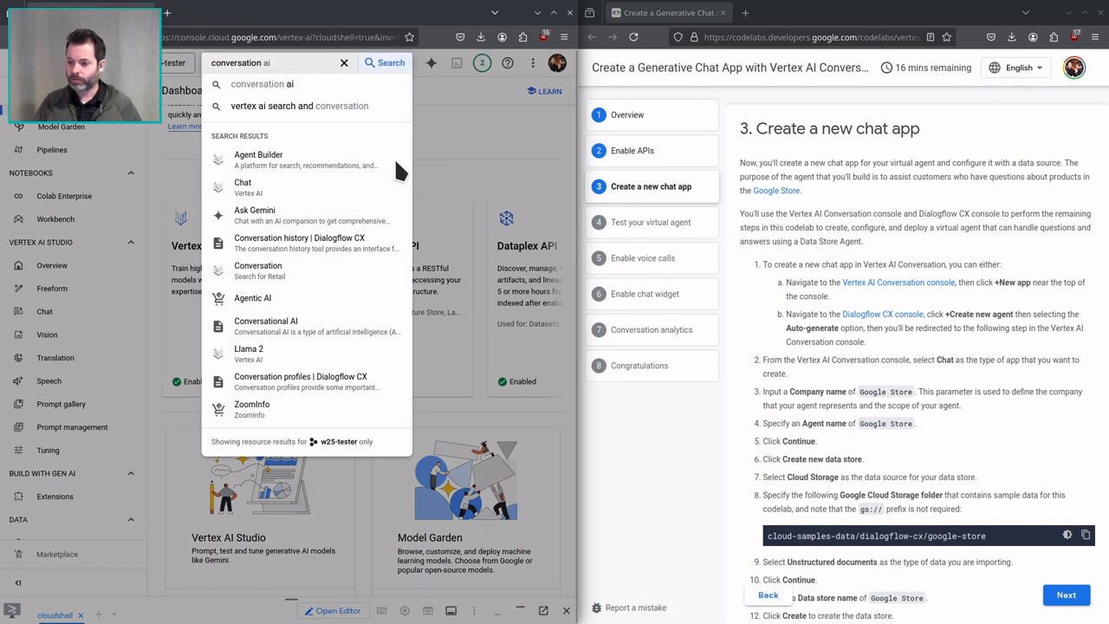
Open the codelab's Vertex AI Conversation and Dialogflow CX console links as tabs in the other browser window.
middle_click(898, 284)
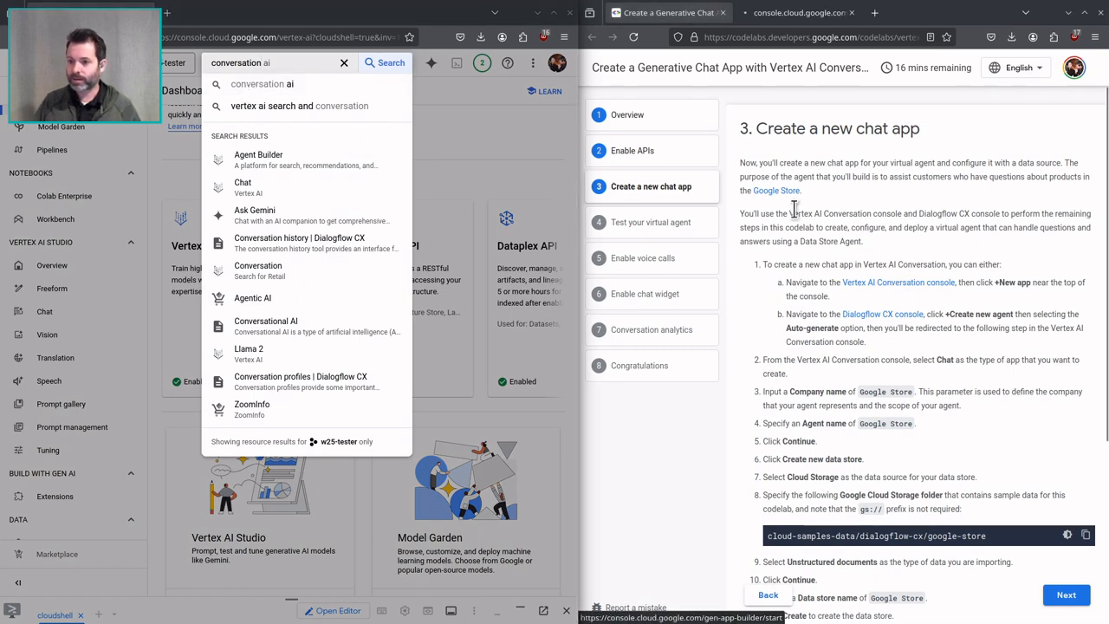
left_click(780, 18)
left_click_drag(780, 17, 228, 56)
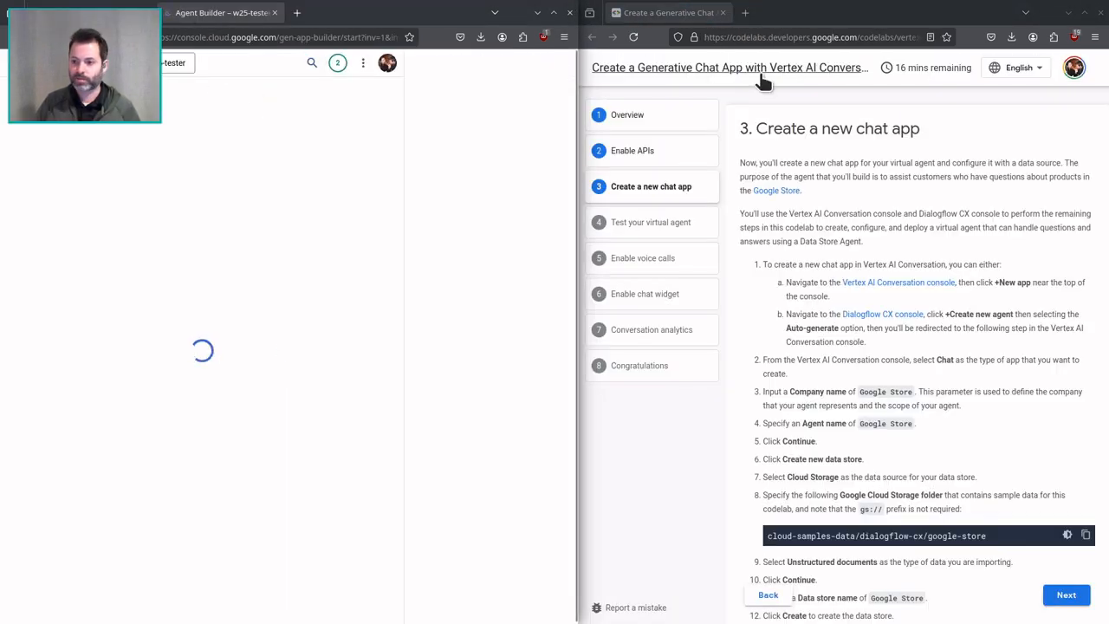
middle_click(901, 314)
left_click_drag(804, 18, 342, 16)
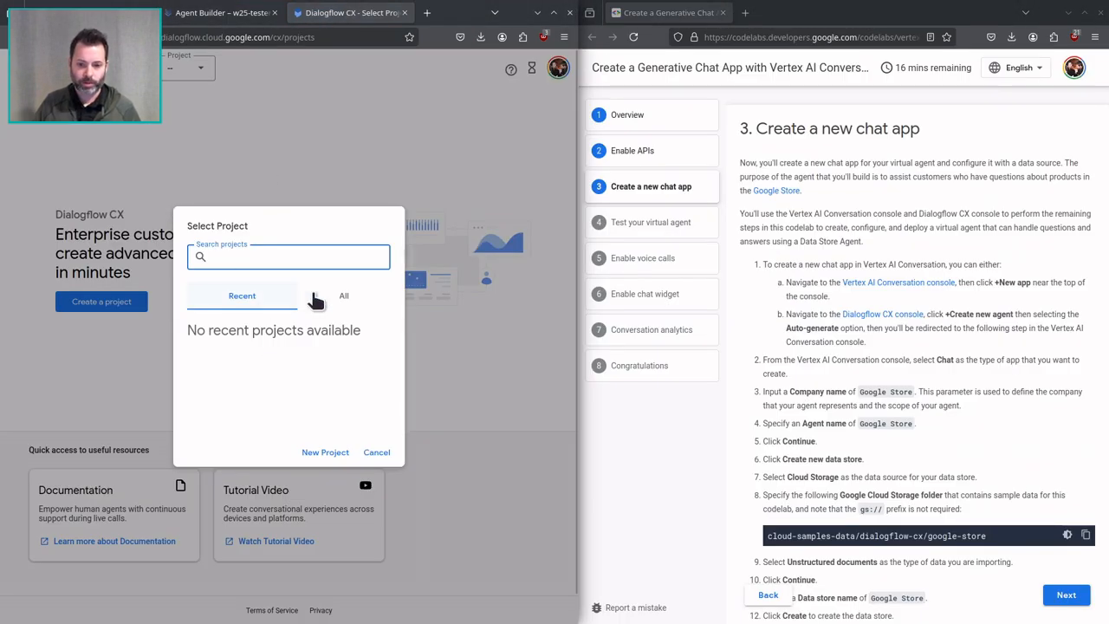
Start a new app in Agent Builder, close the tutorial panel and choose Chat as the app type.
left_click(221, 12)
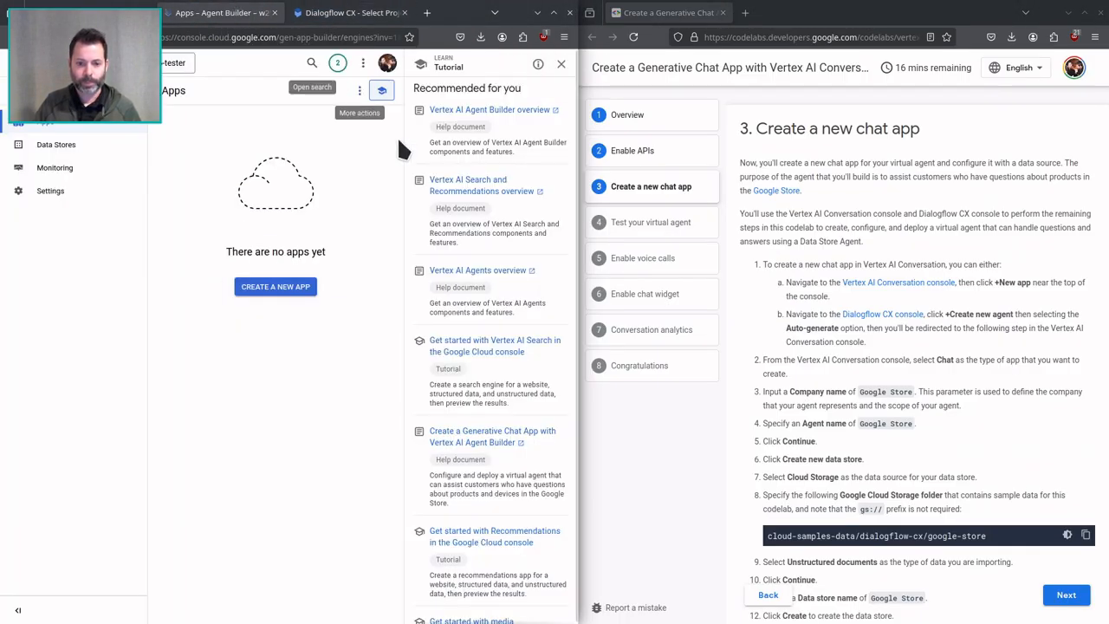
left_click(273, 290)
left_click(560, 64)
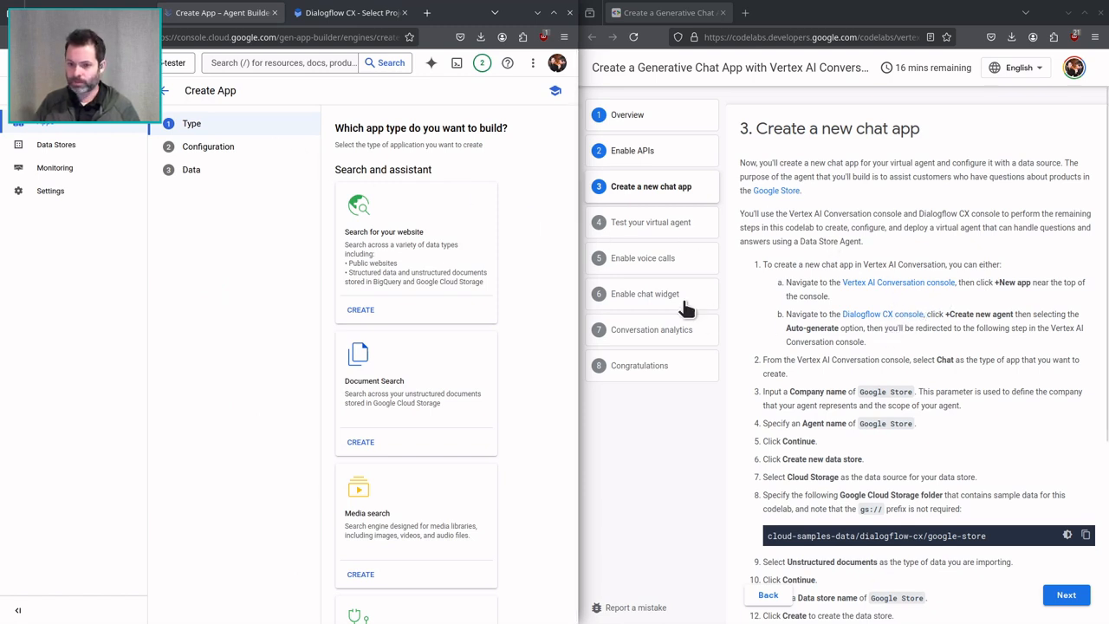
scroll(440, 277, "down", 5)
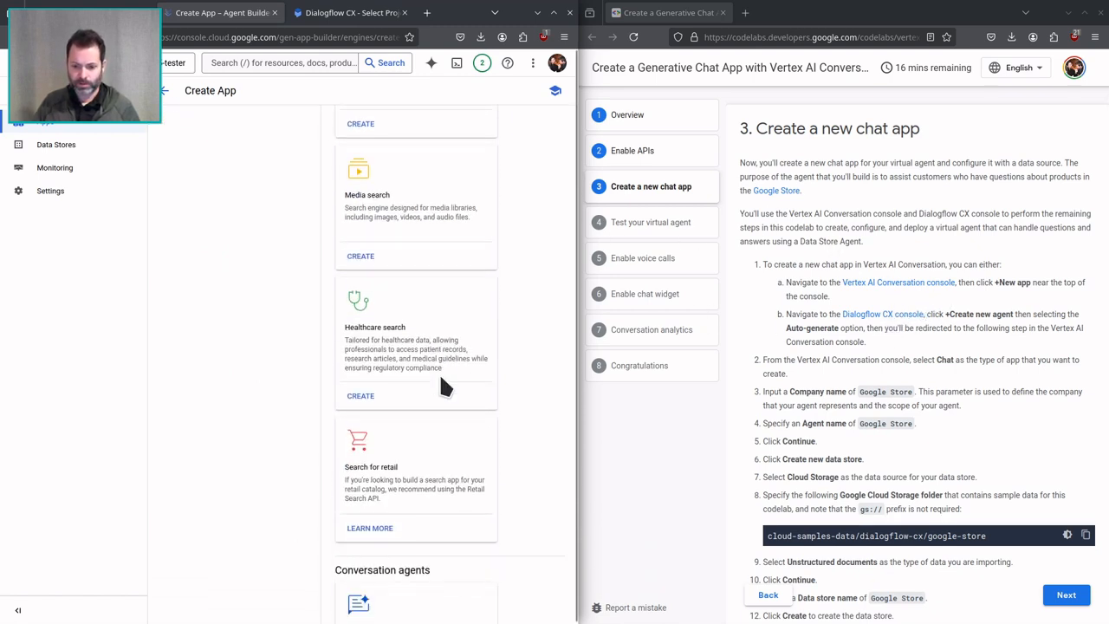
scroll(441, 379, "down", 4)
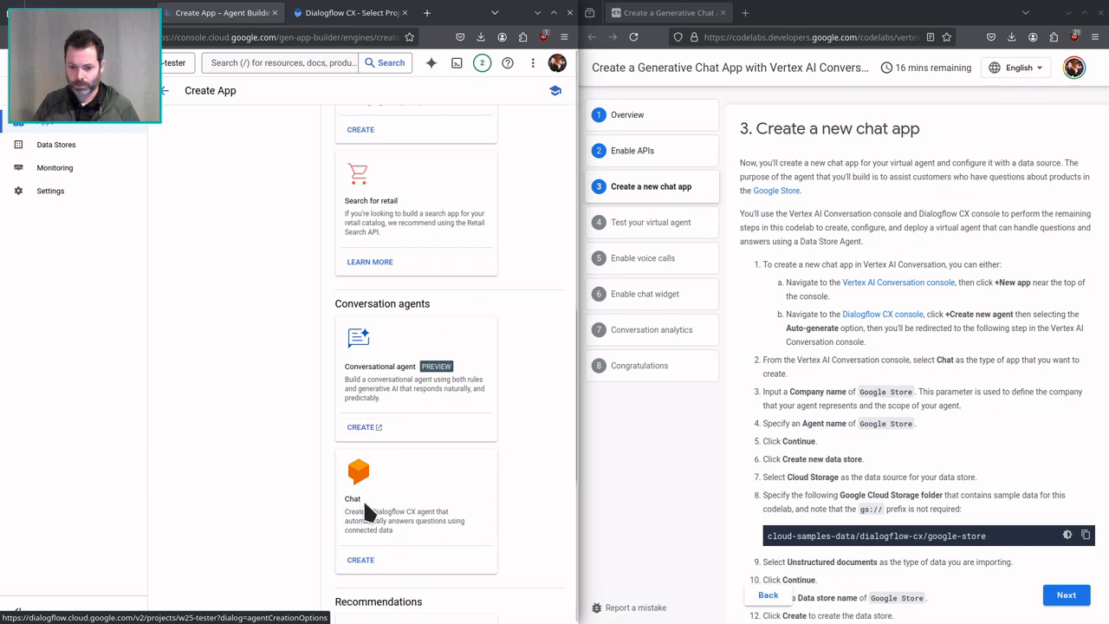
left_click(360, 560)
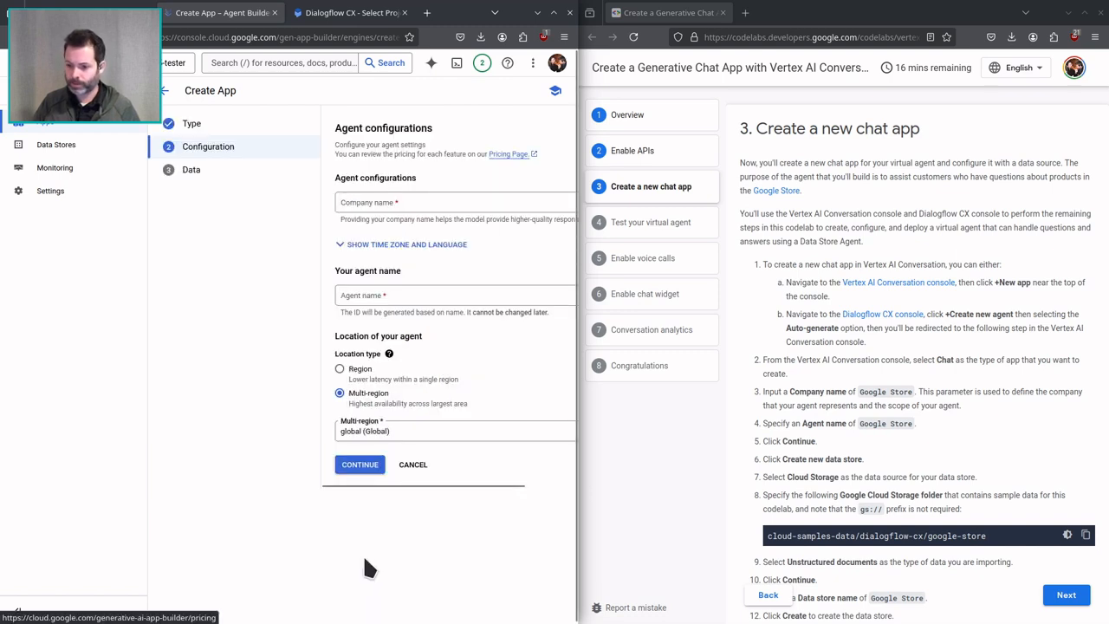
Enter cis655-company as the company name and chat-bot as the agent name.
left_click(389, 204)
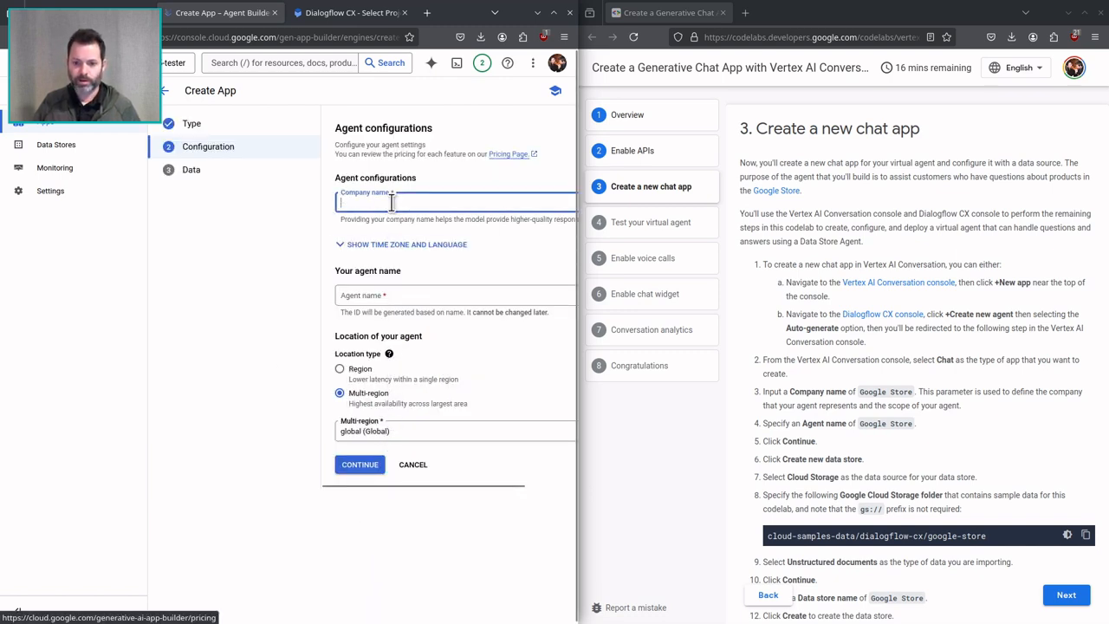
type("cis64")
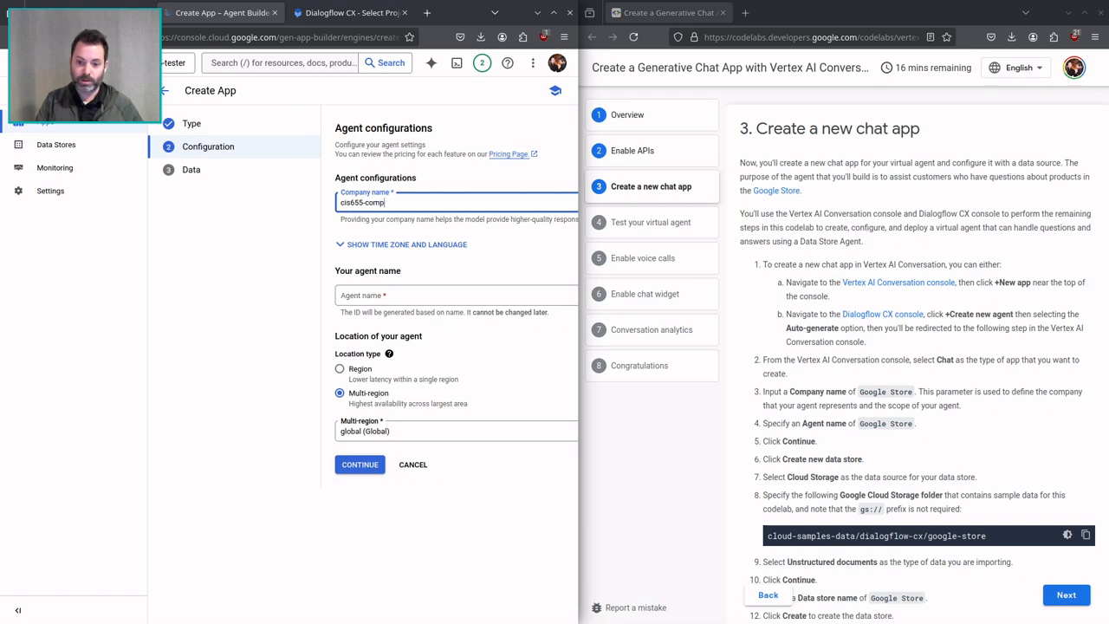
left_click(358, 292)
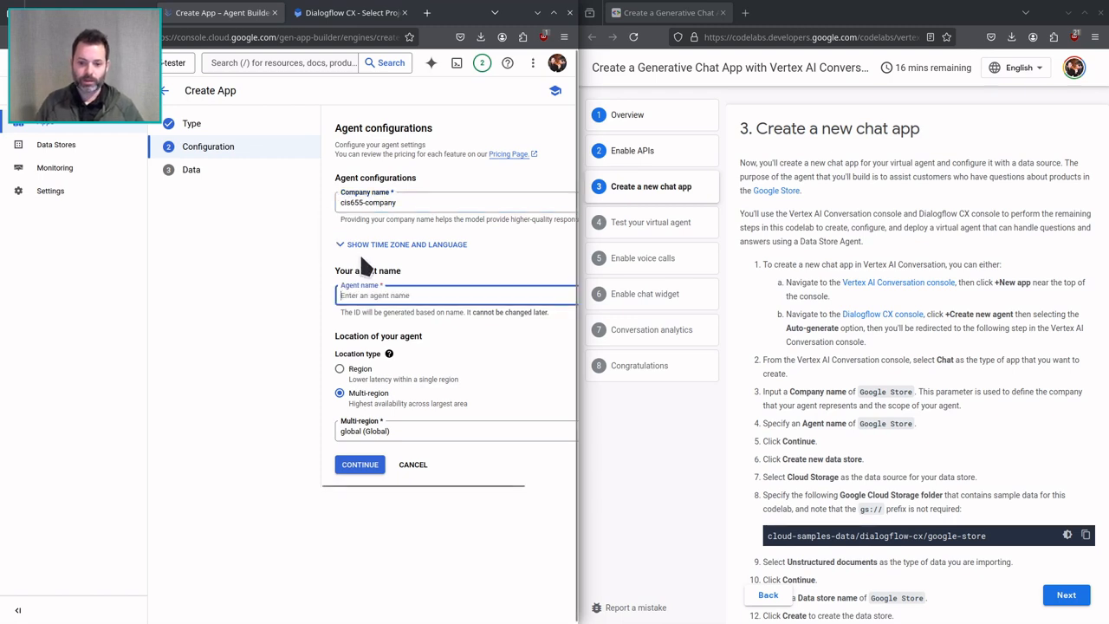
type("chat-bot")
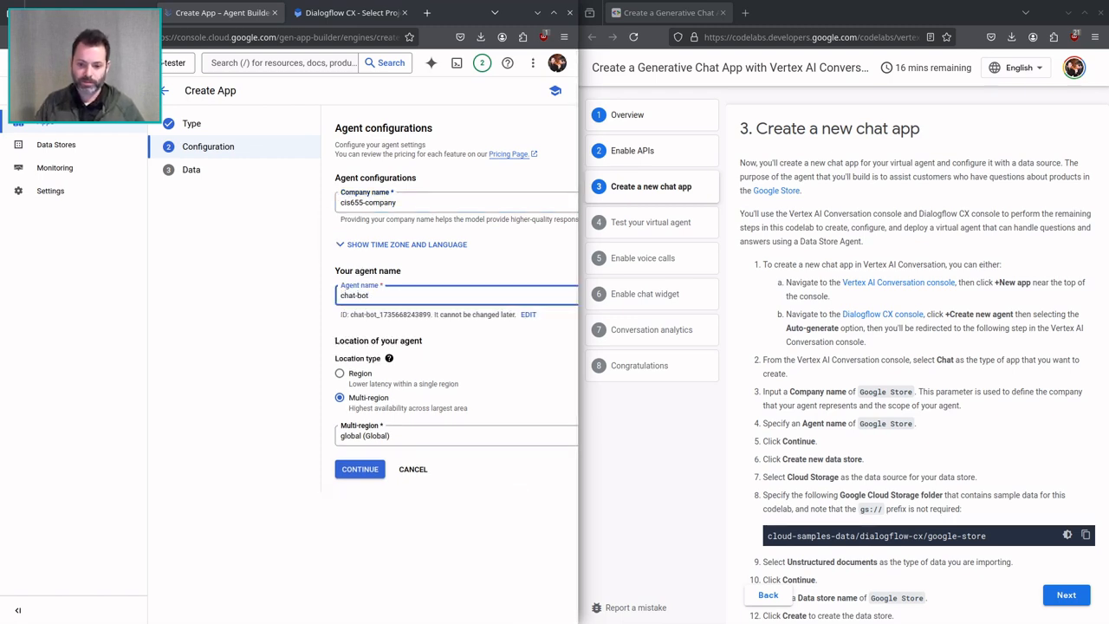
Set the agent's location type to Region with us-central1 (Iowa), accept the data store location notice and continue to the data stage.
left_click(355, 378)
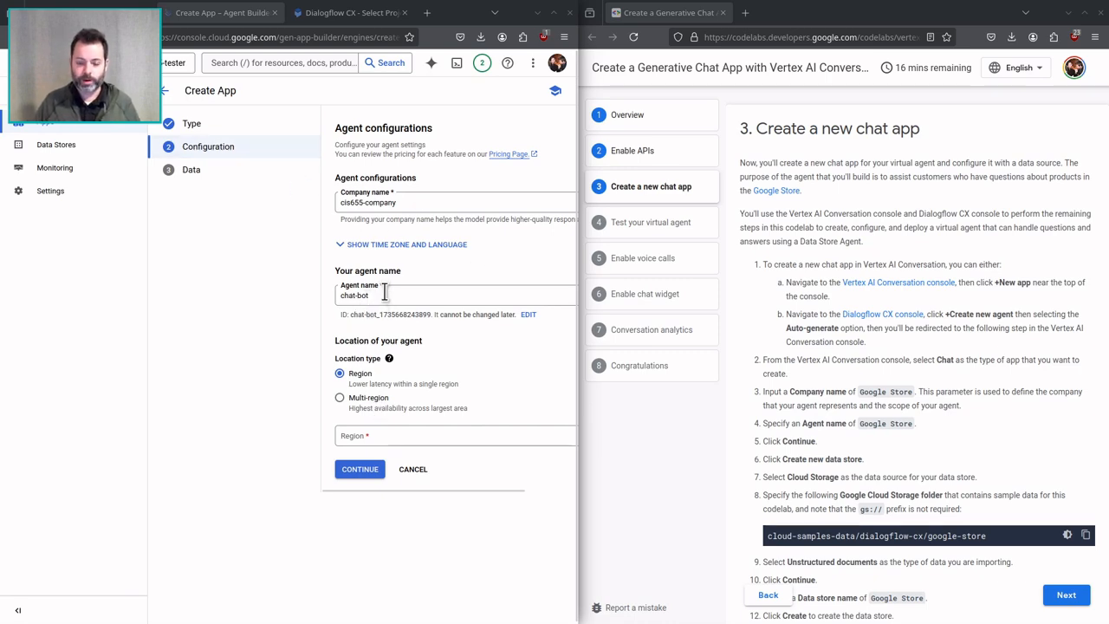
left_click(365, 437)
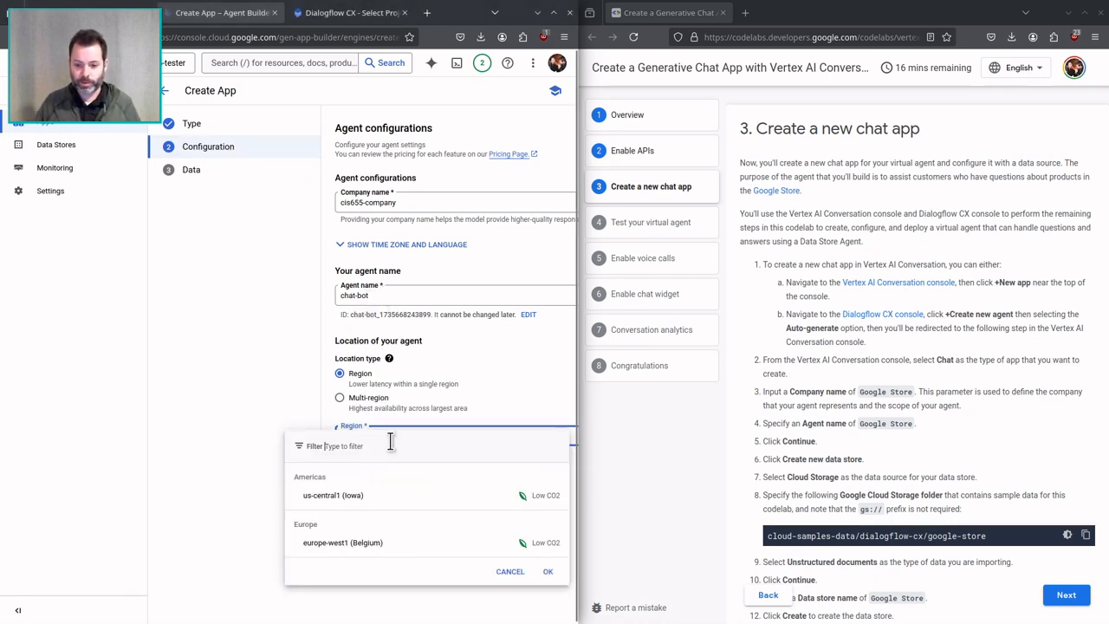
left_click(354, 495)
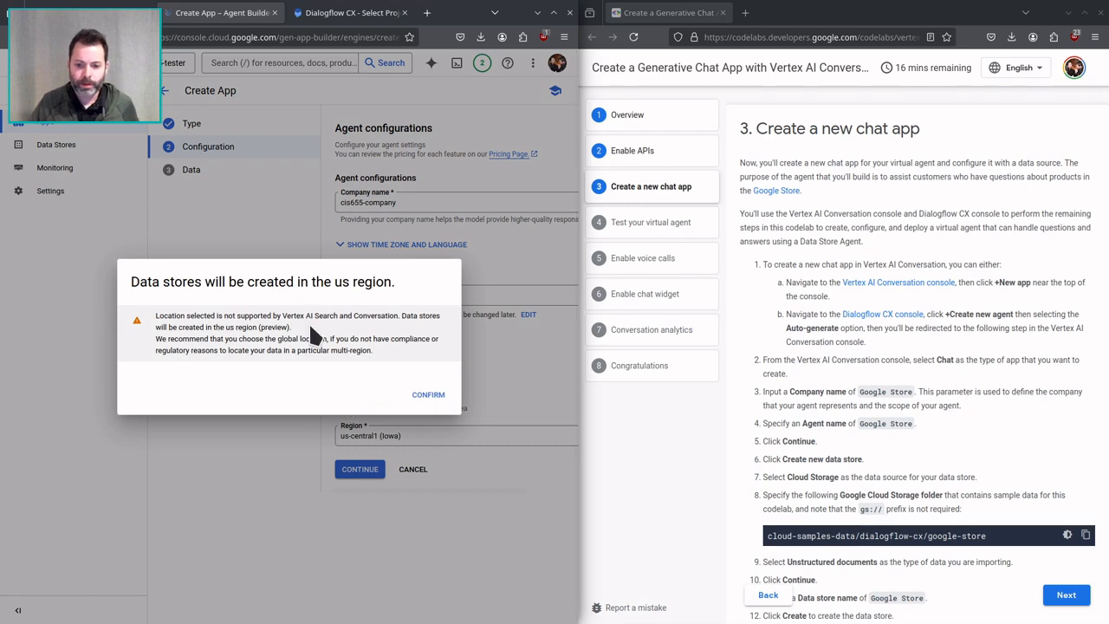
left_click(445, 395)
left_click(417, 435)
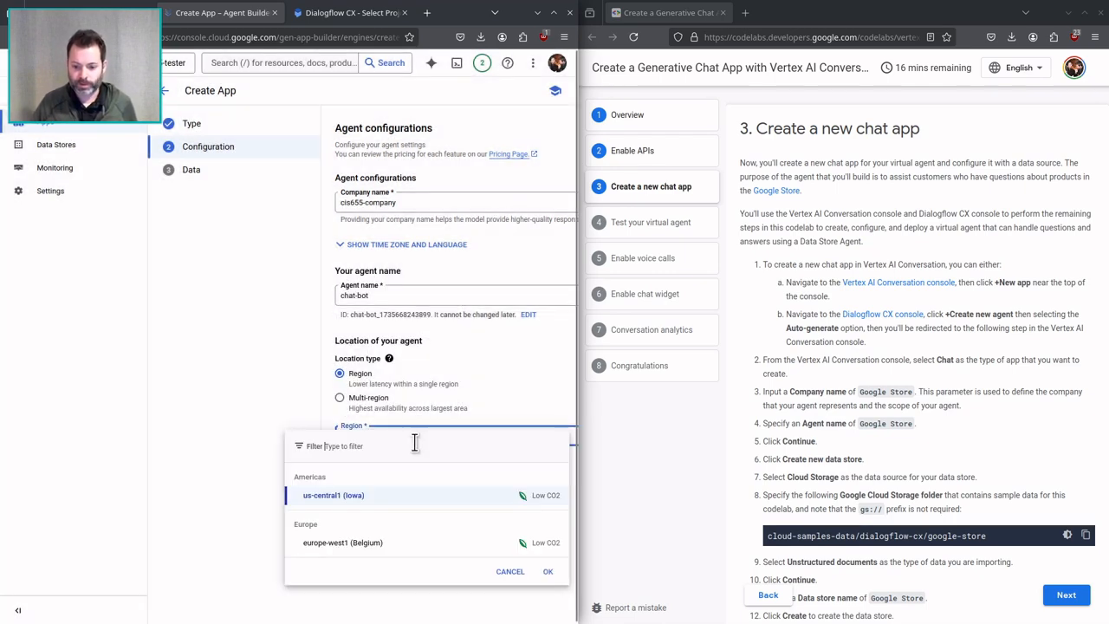
left_click(437, 498)
left_click(368, 468)
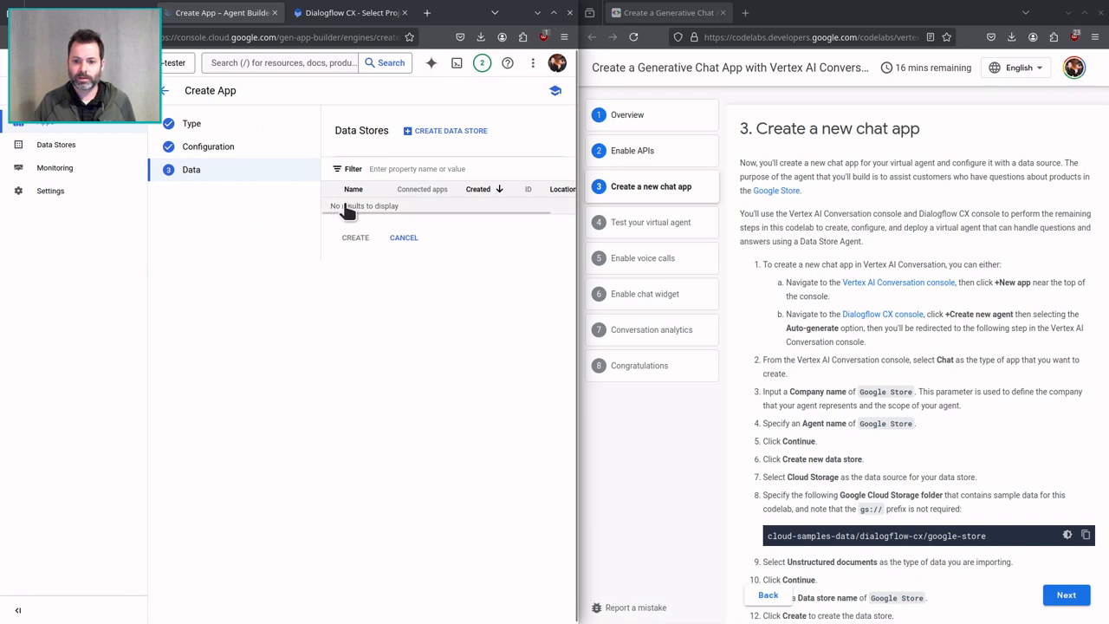
Begin a new data store with Cloud Storage as the source and choose the existing rag-demo bucket as the folder to import.
left_click(431, 138)
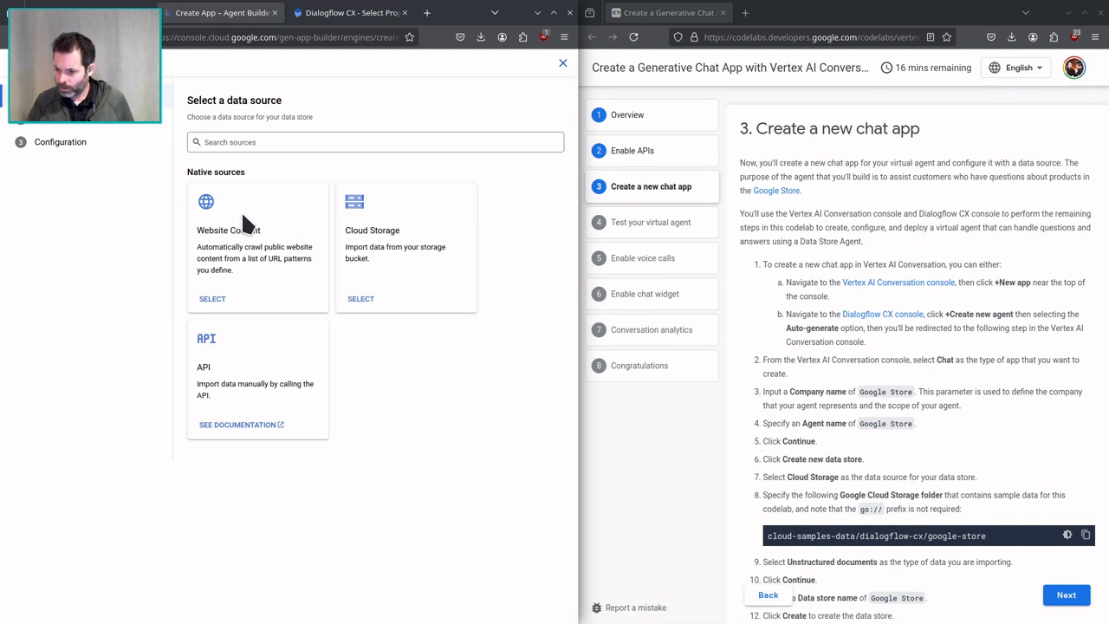
left_click(357, 297)
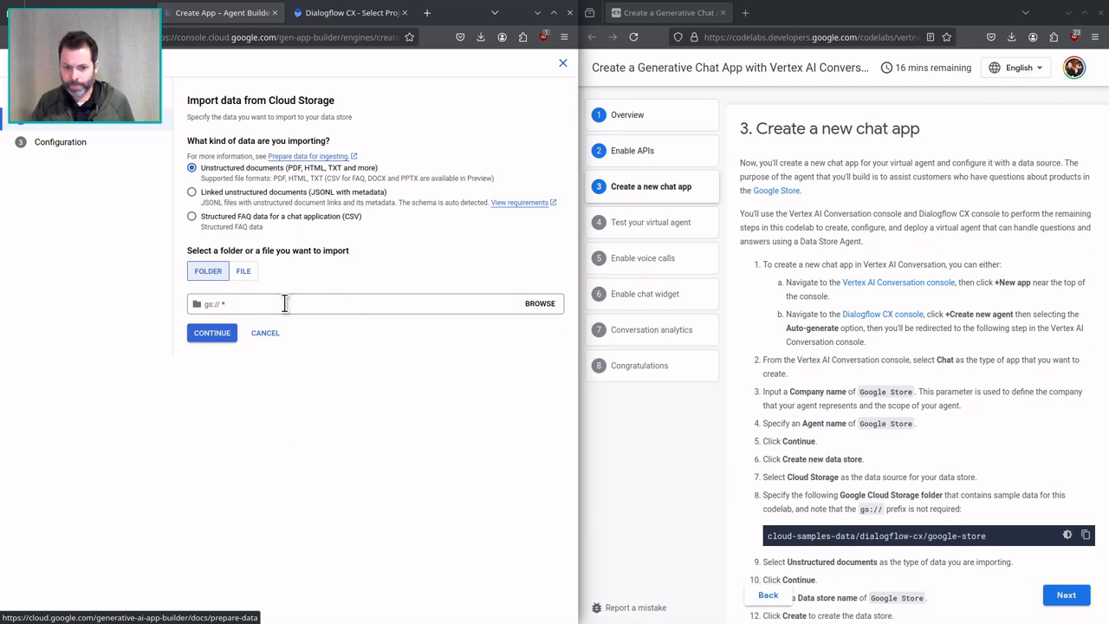
left_click(240, 301)
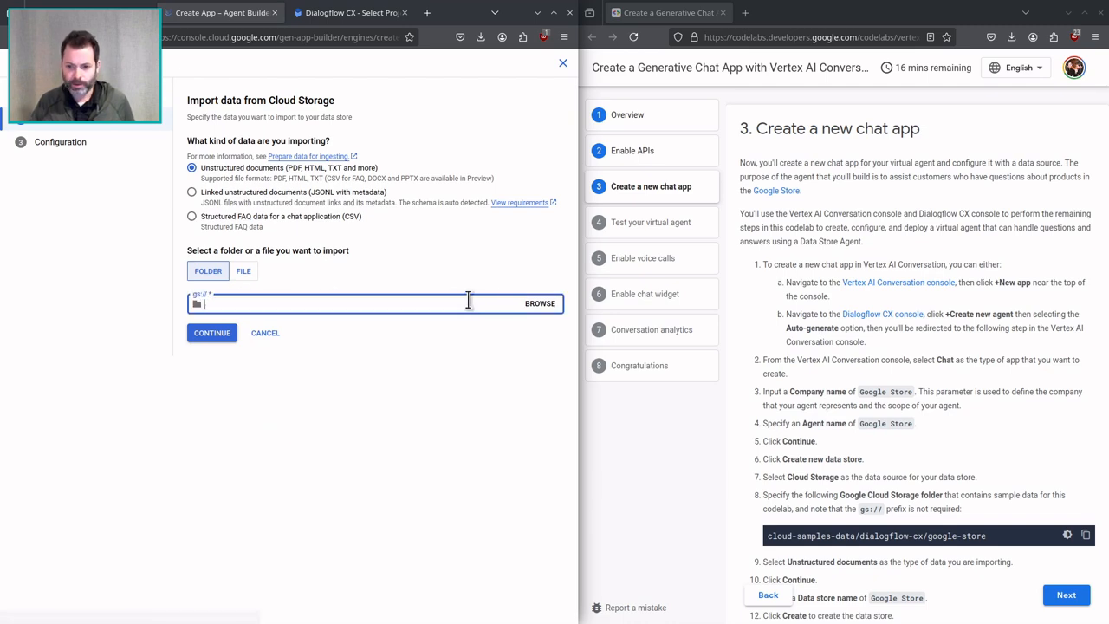
left_click(539, 304)
left_click(314, 145)
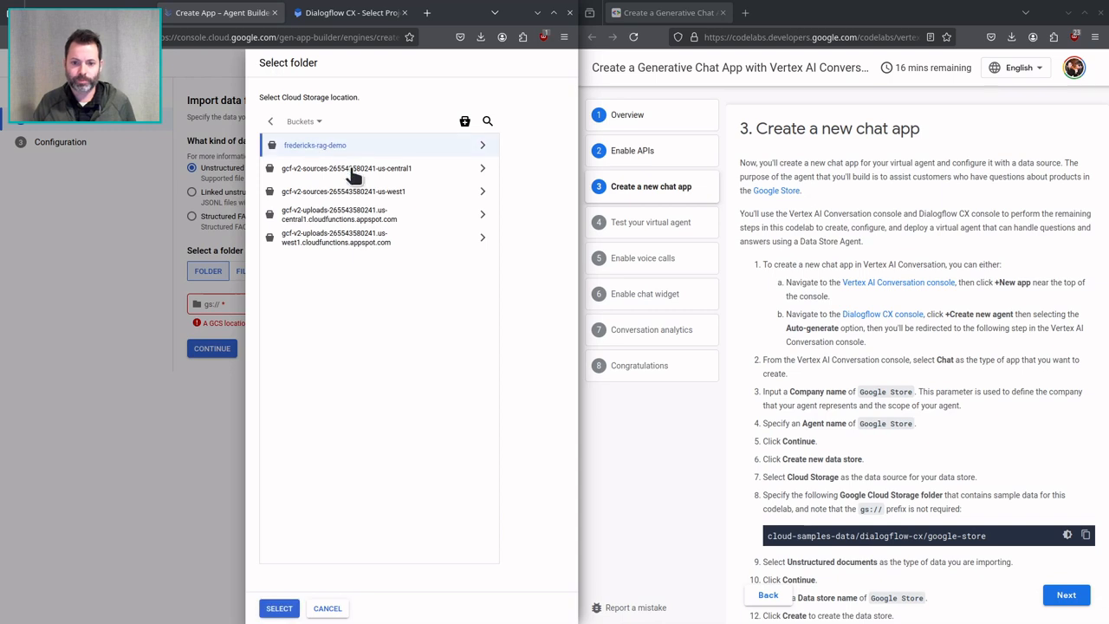
left_click(279, 608)
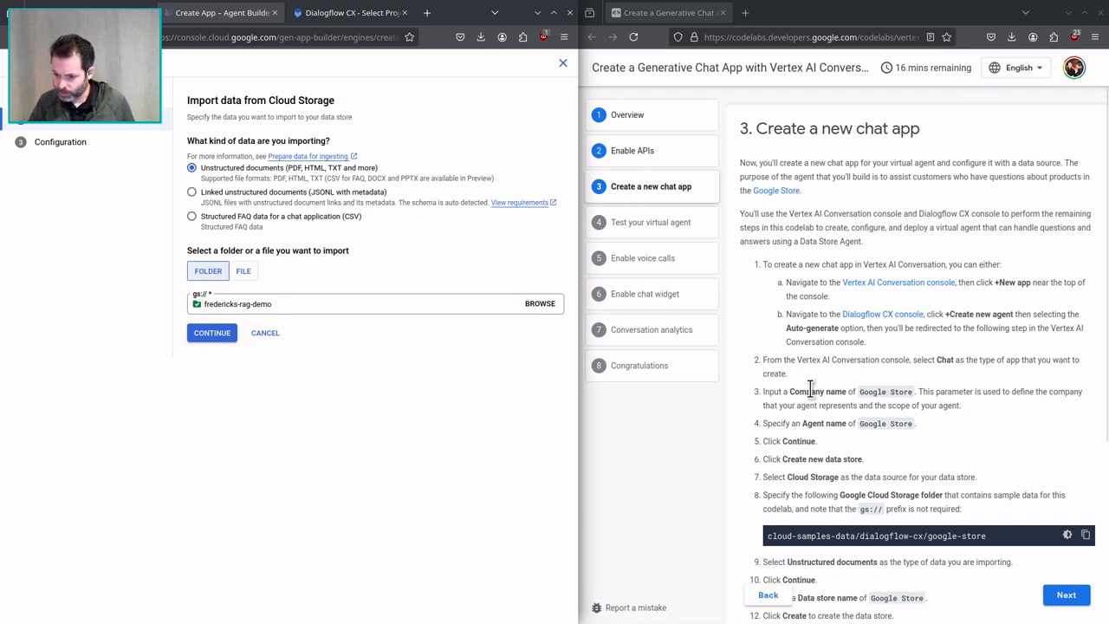
Continue to the data store configuration, name the data store Google Store and create it.
scroll(809, 389, "down", 3)
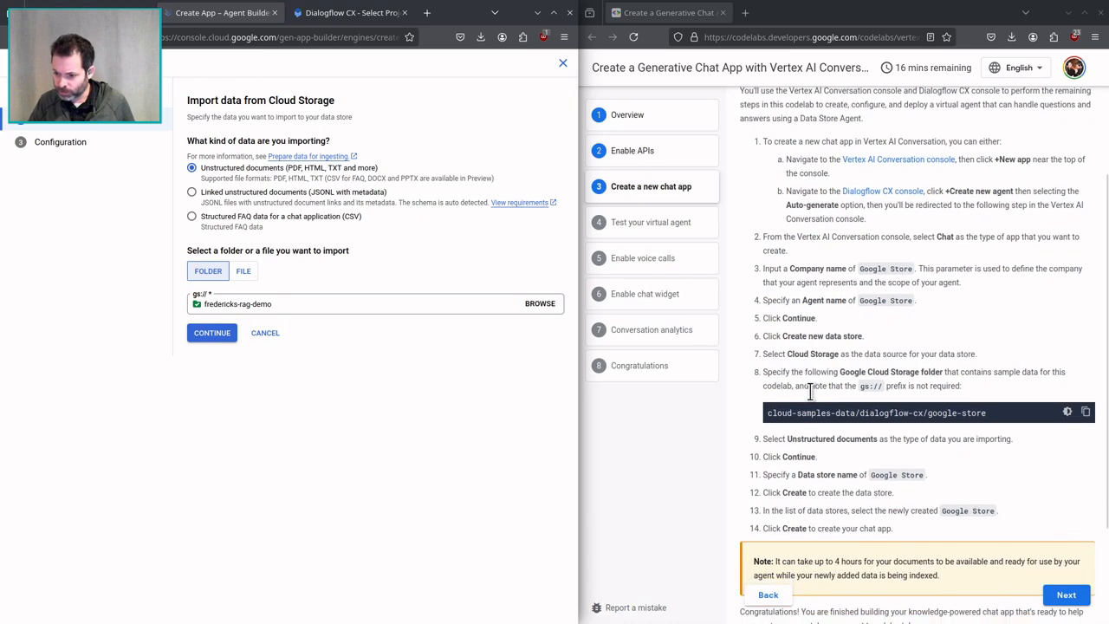
left_click(212, 336)
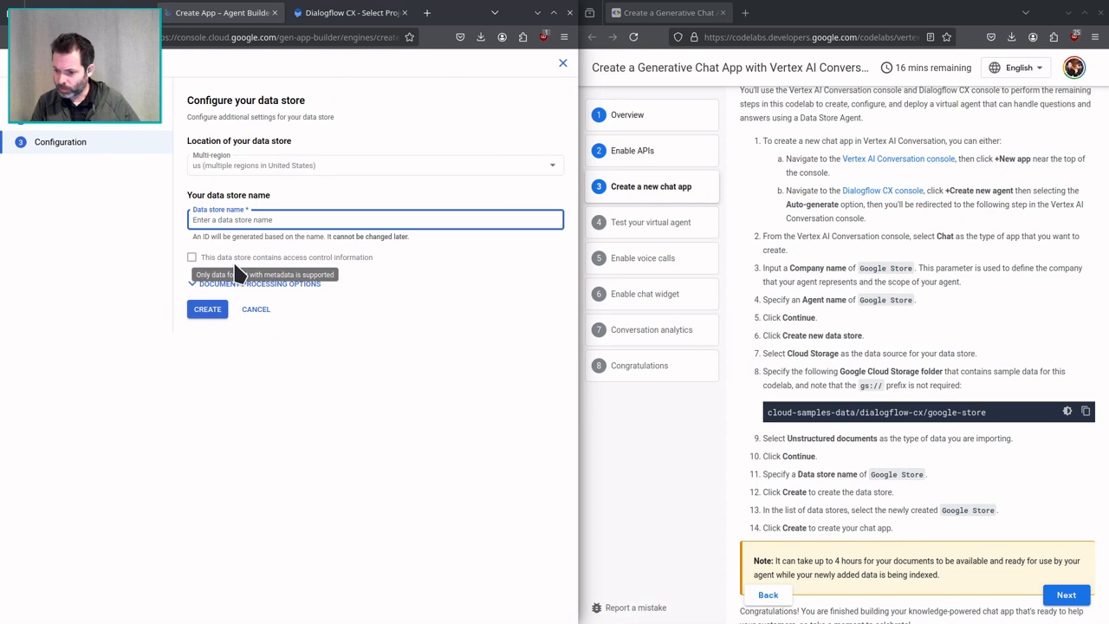
type("Google Store")
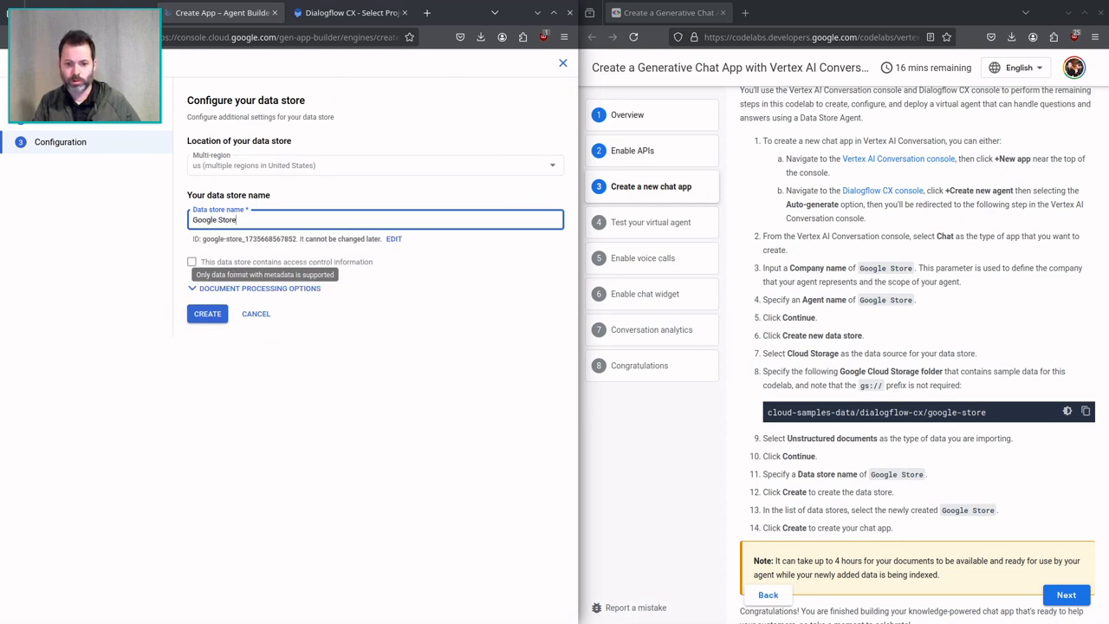
left_click(206, 313)
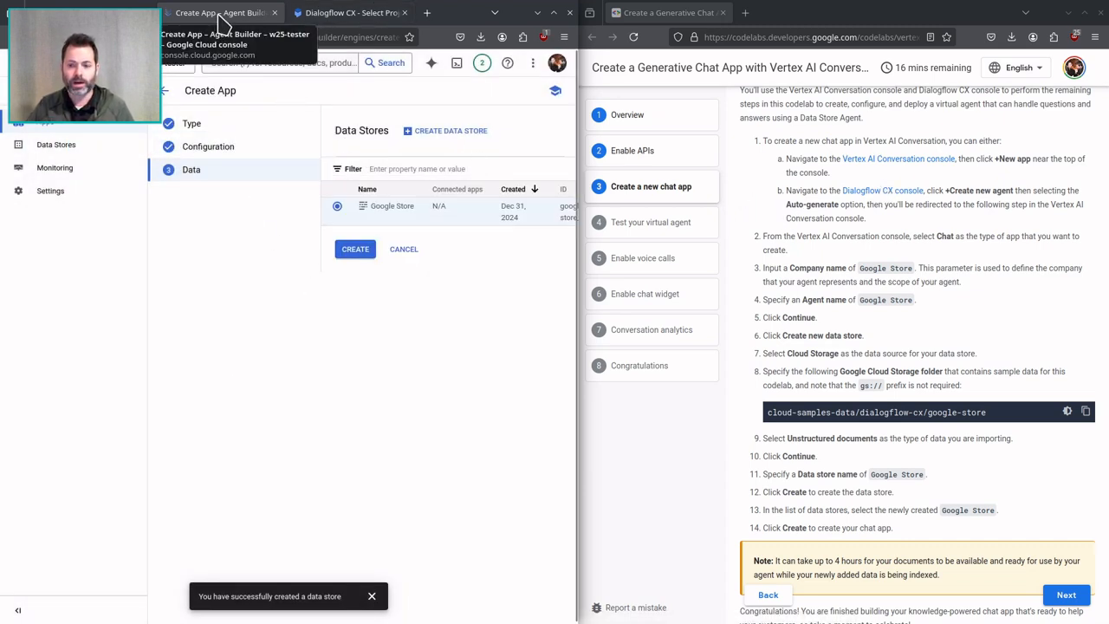
left_click(345, 19)
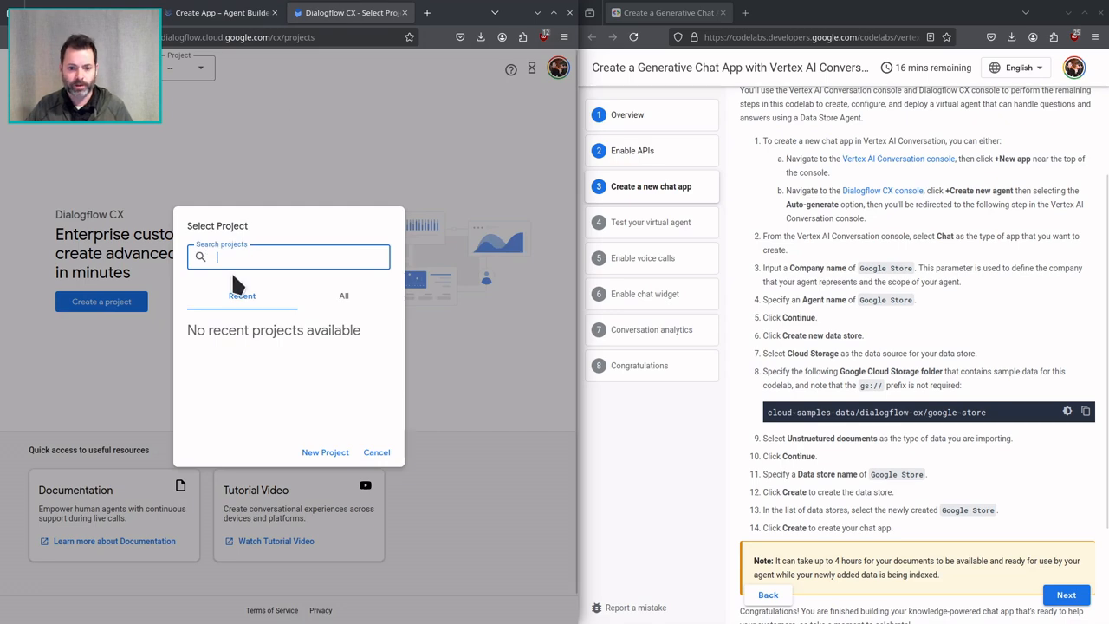
left_click(343, 297)
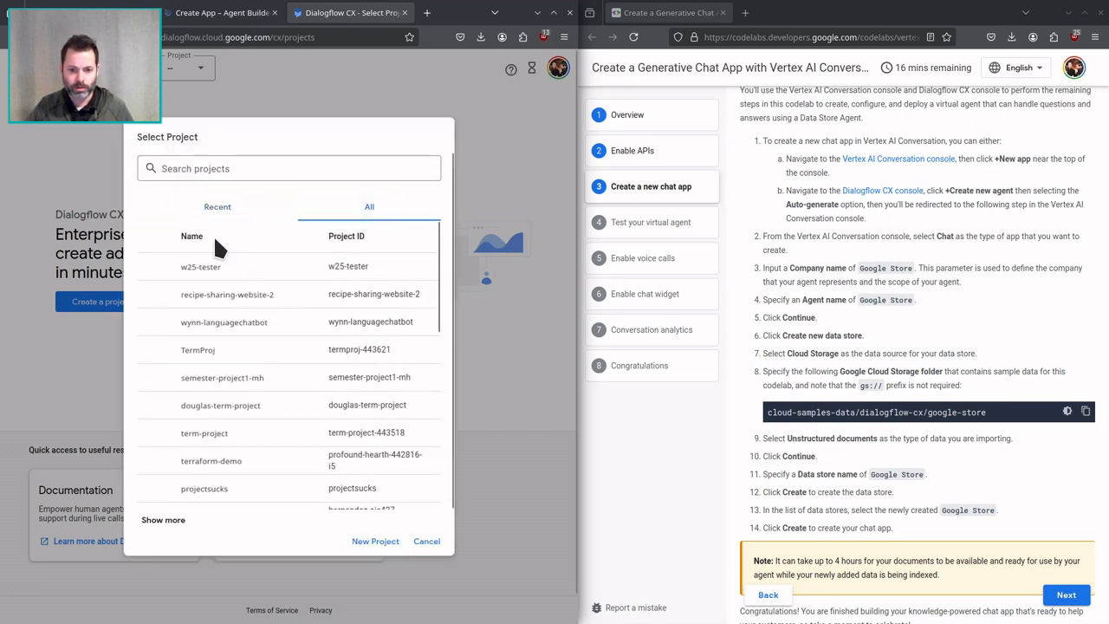
left_click(217, 274)
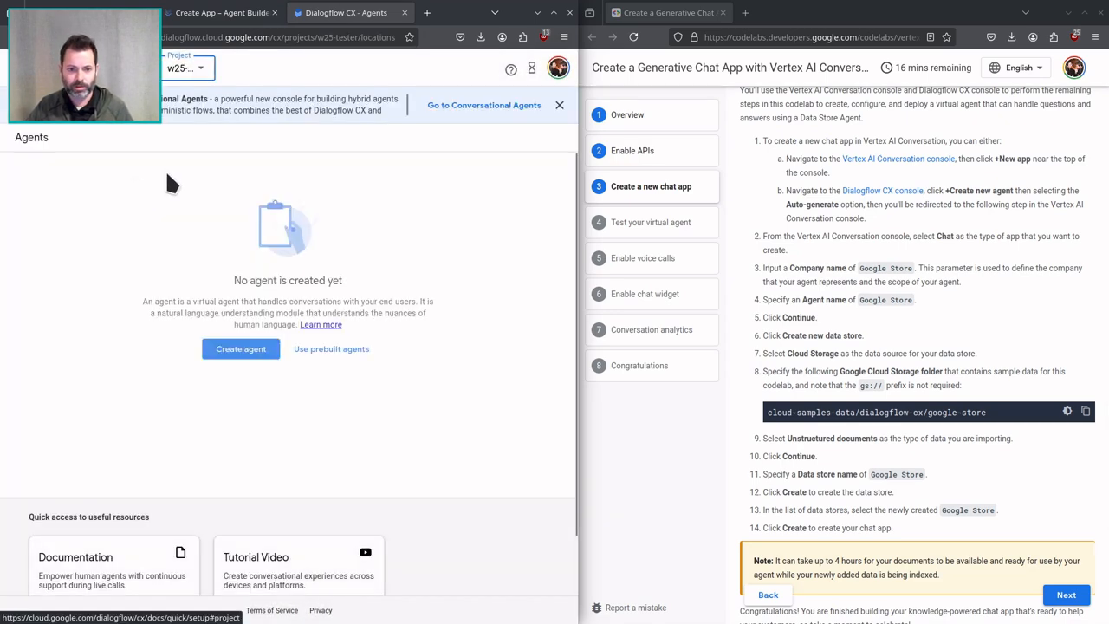
left_click(241, 346)
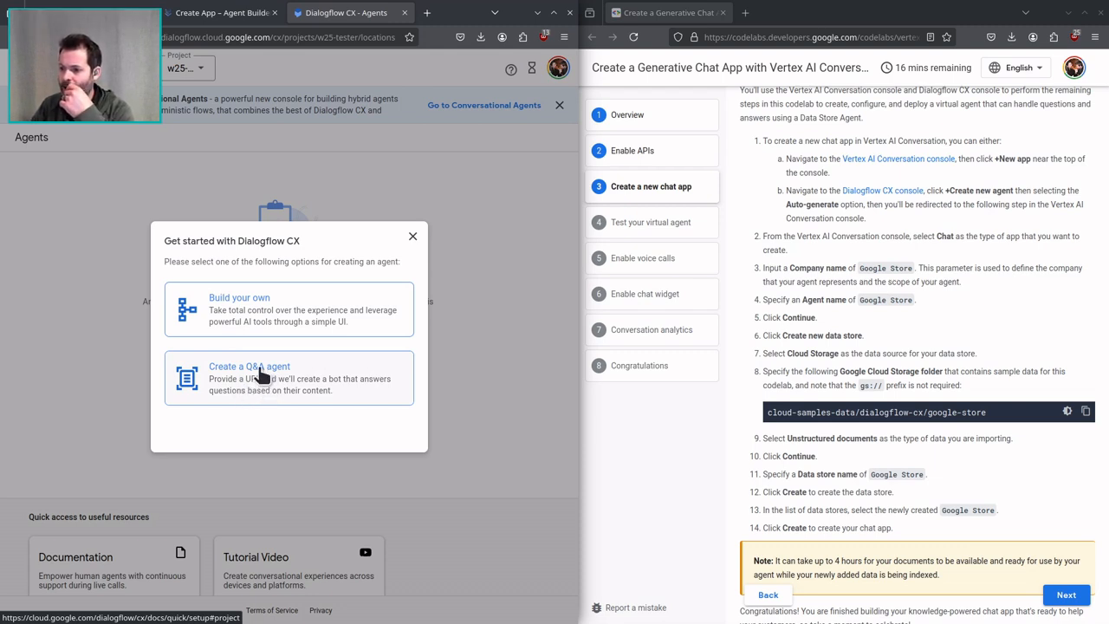
left_click(407, 326)
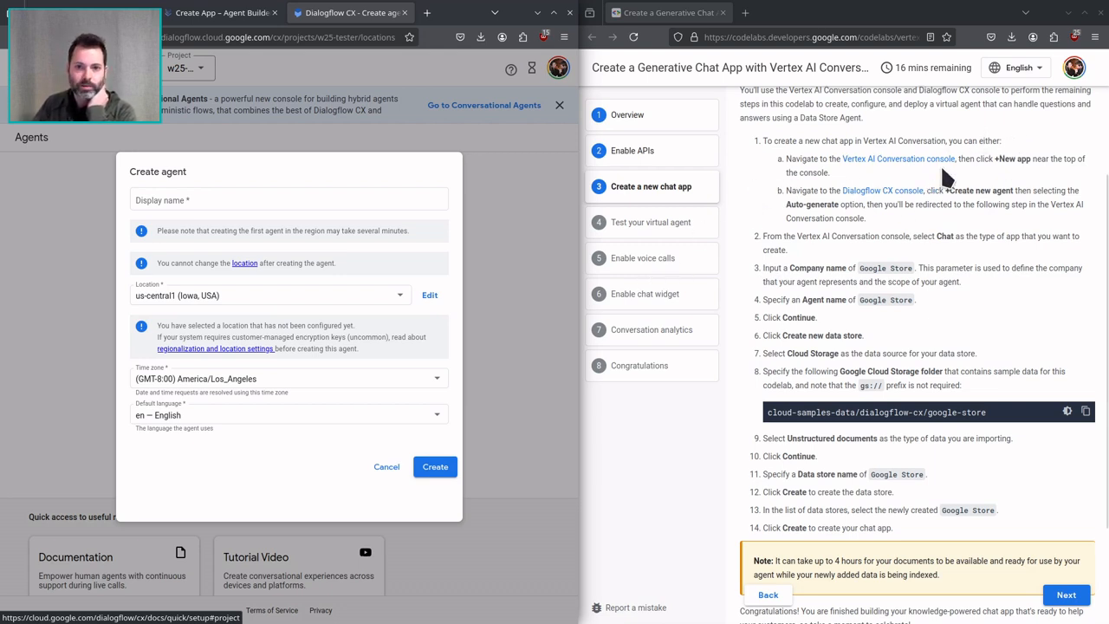
left_click(381, 466)
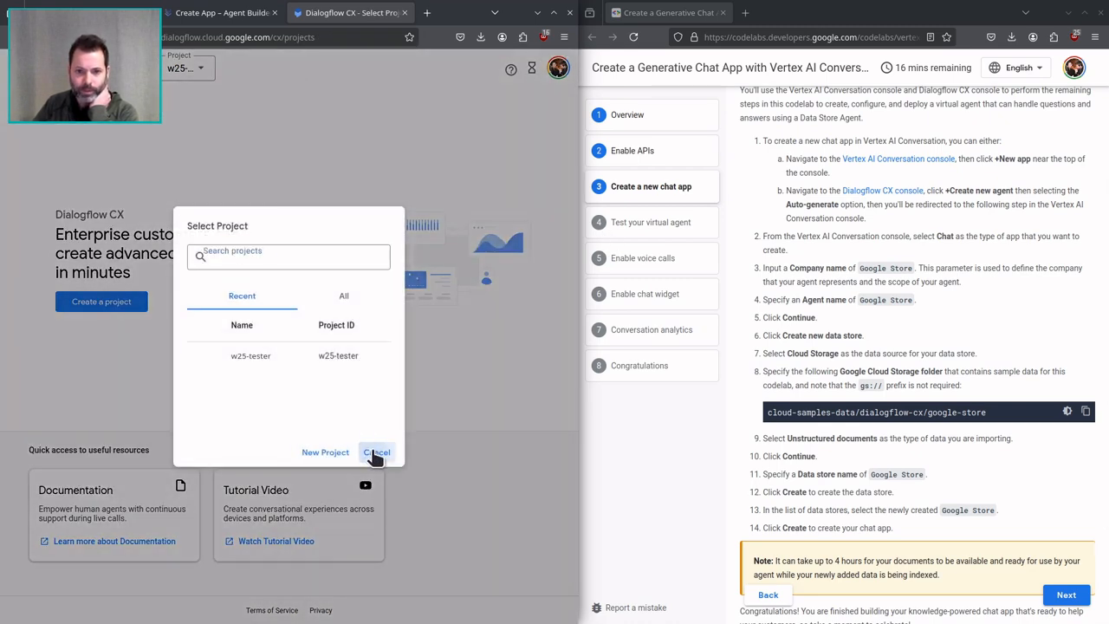
left_click(379, 450)
middle_click(358, 12)
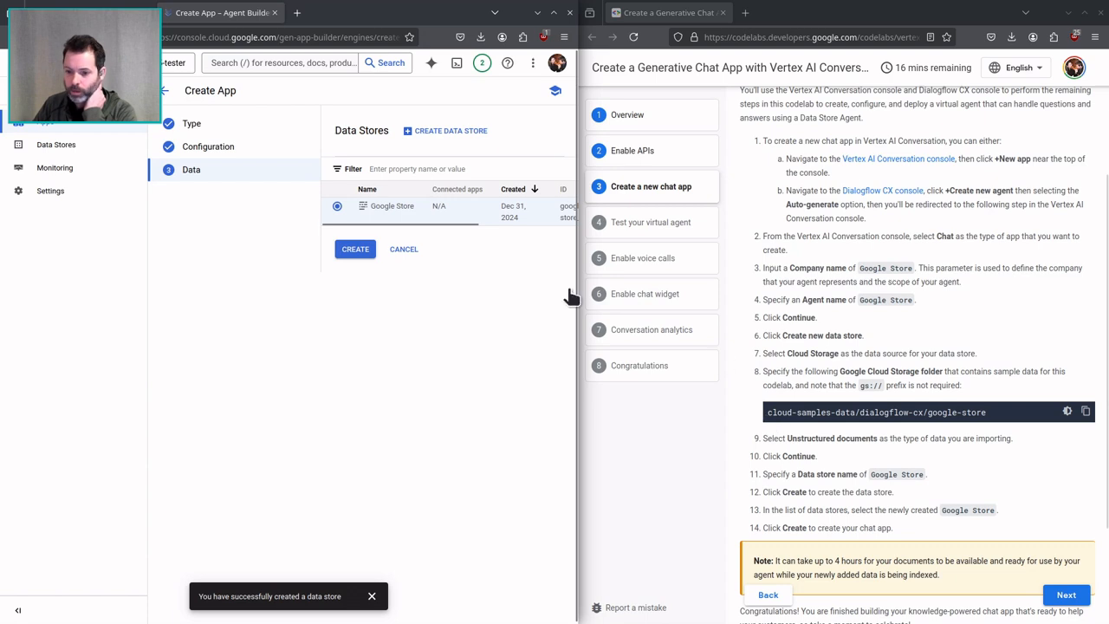
Begin another Cloud Storage data store using the codelab's sample folder cloud-samples-data/dialogflow-cx/google-store and continue to its configuration.
scroll(750, 353, "down", 3)
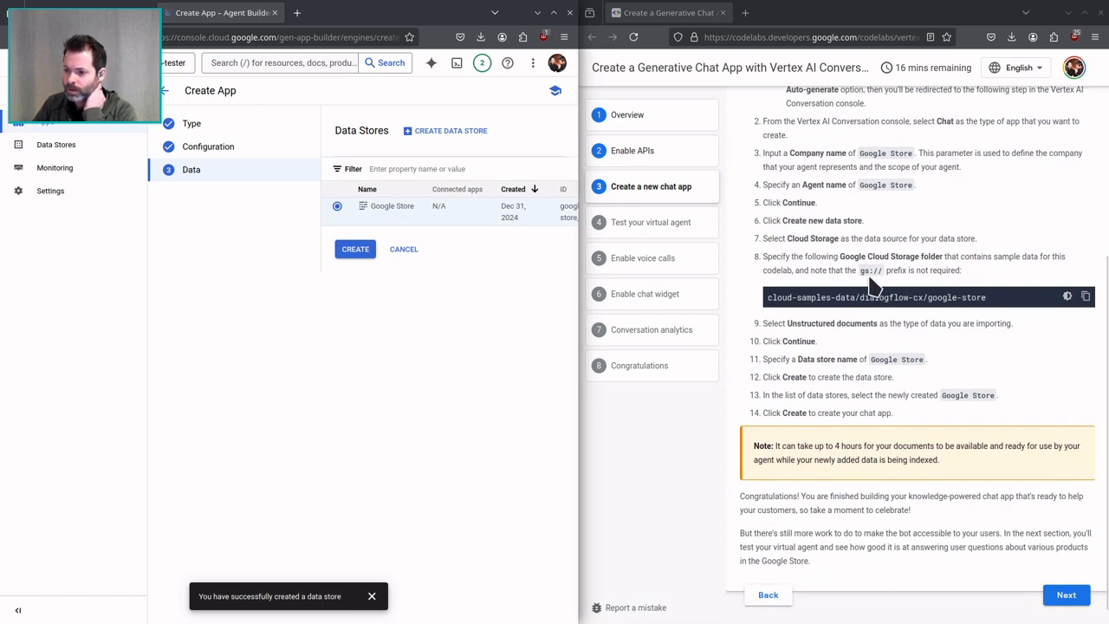
left_click(1086, 296)
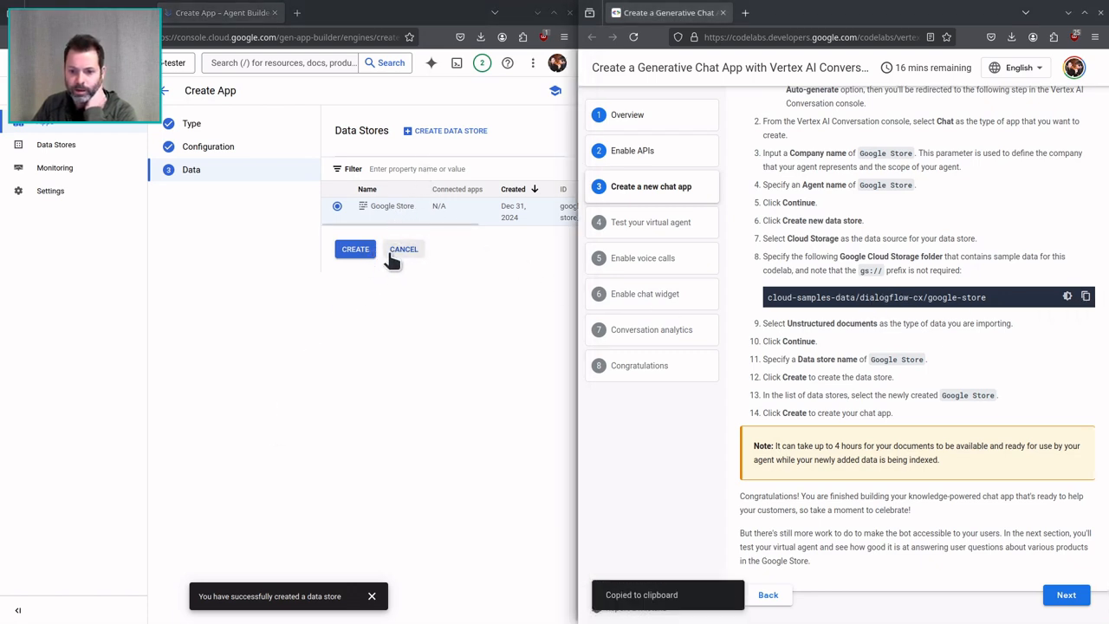
left_click_drag(395, 222, 574, 226)
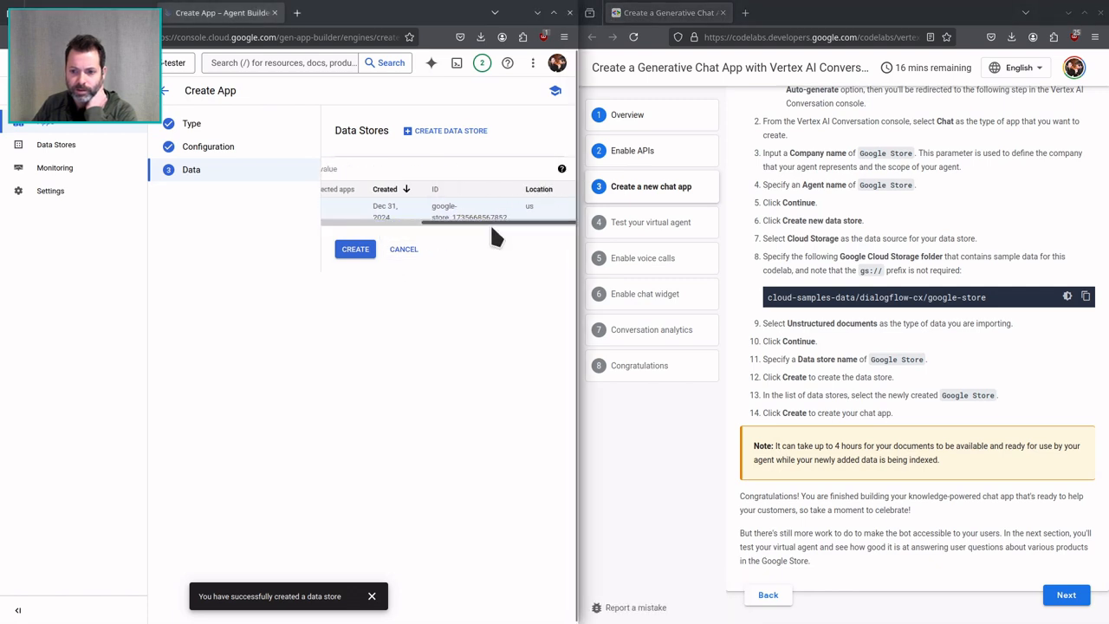
left_click_drag(489, 219, 306, 178)
left_click(452, 131)
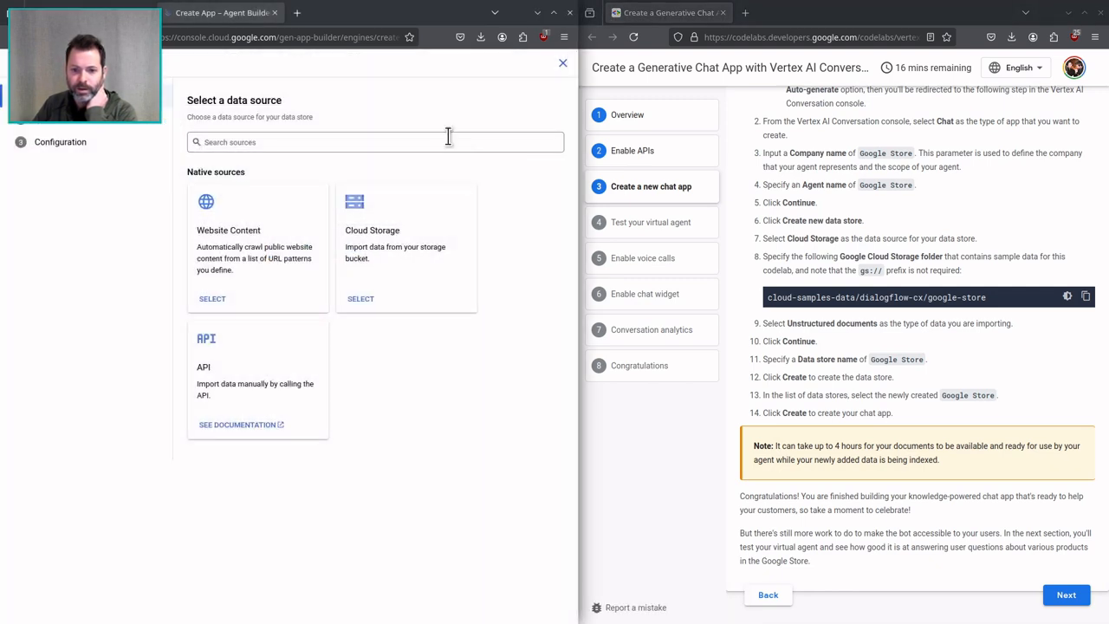
left_click(360, 299)
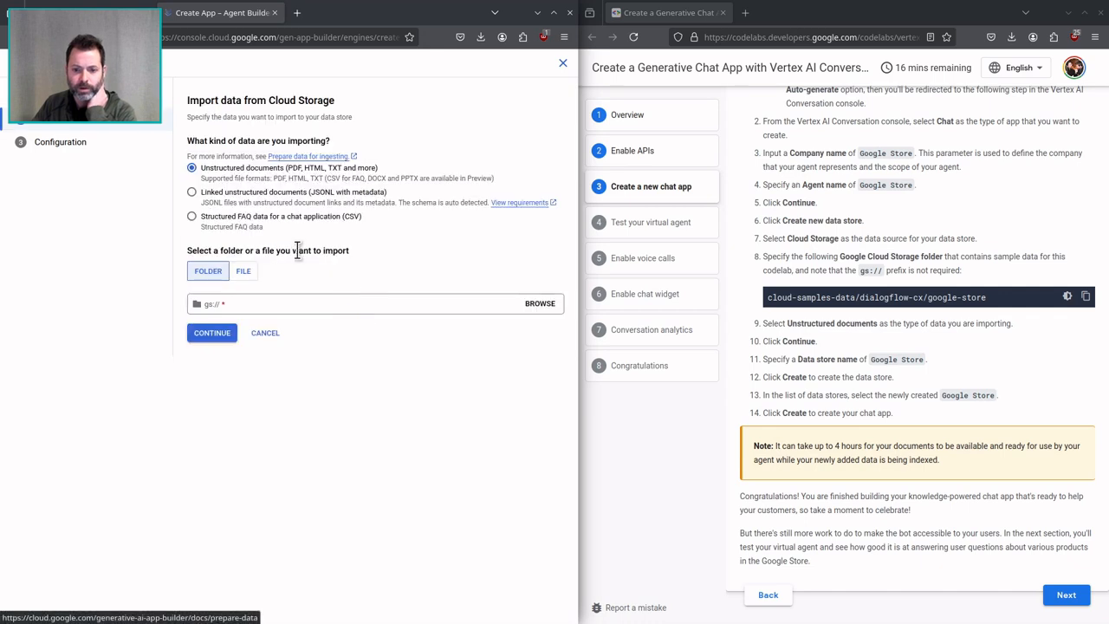
left_click(268, 303)
key("ctrl+v")
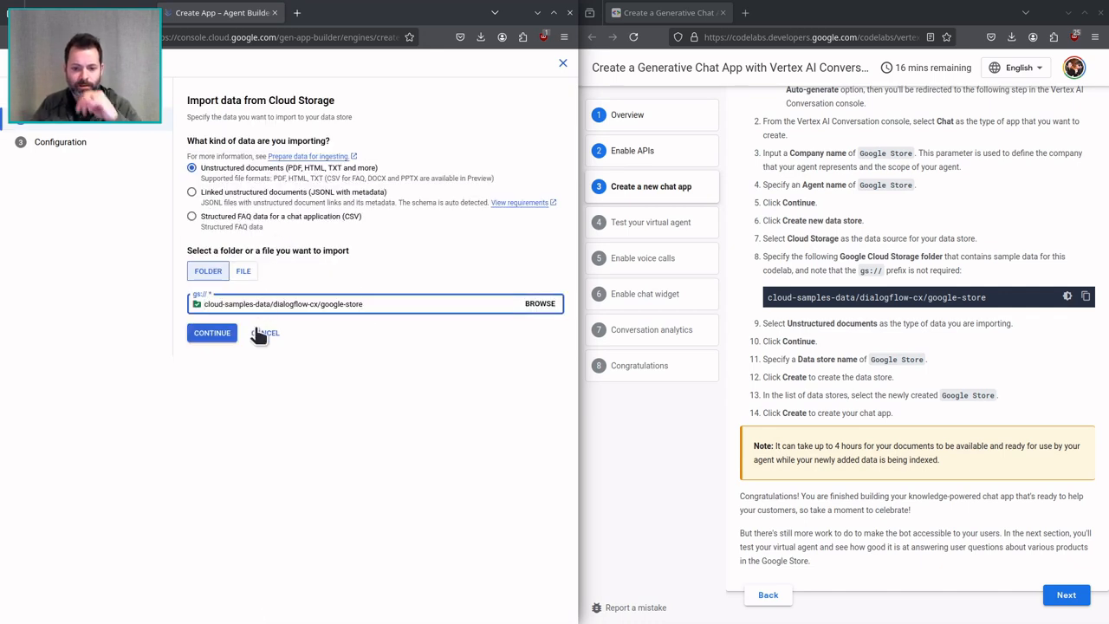
left_click(215, 336)
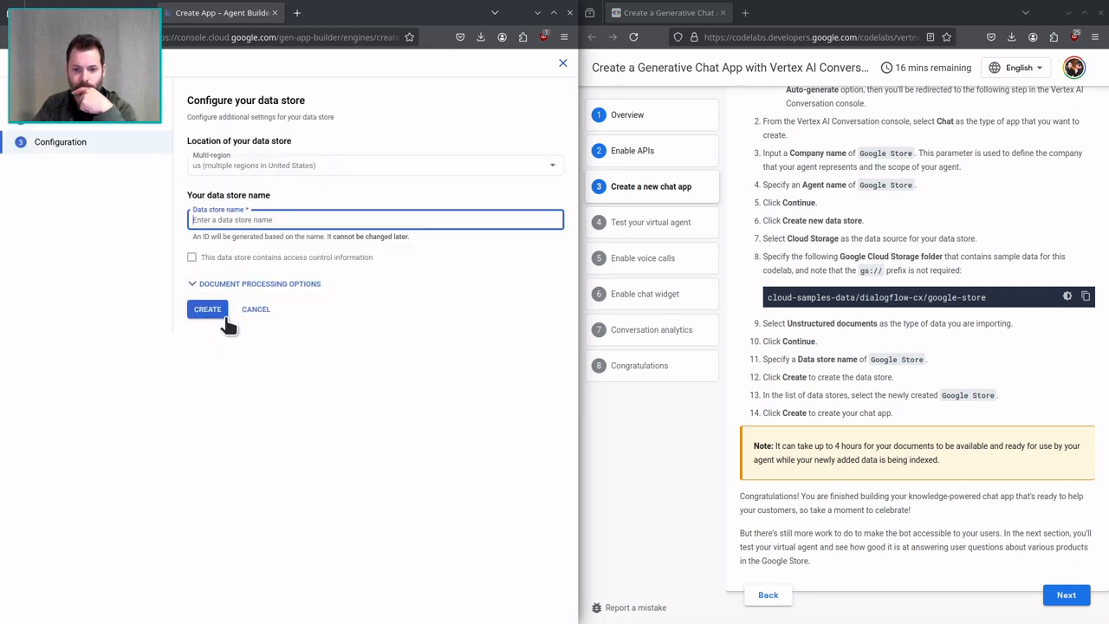
Name the sample-data store Google Store and create it.
type("Google ST")
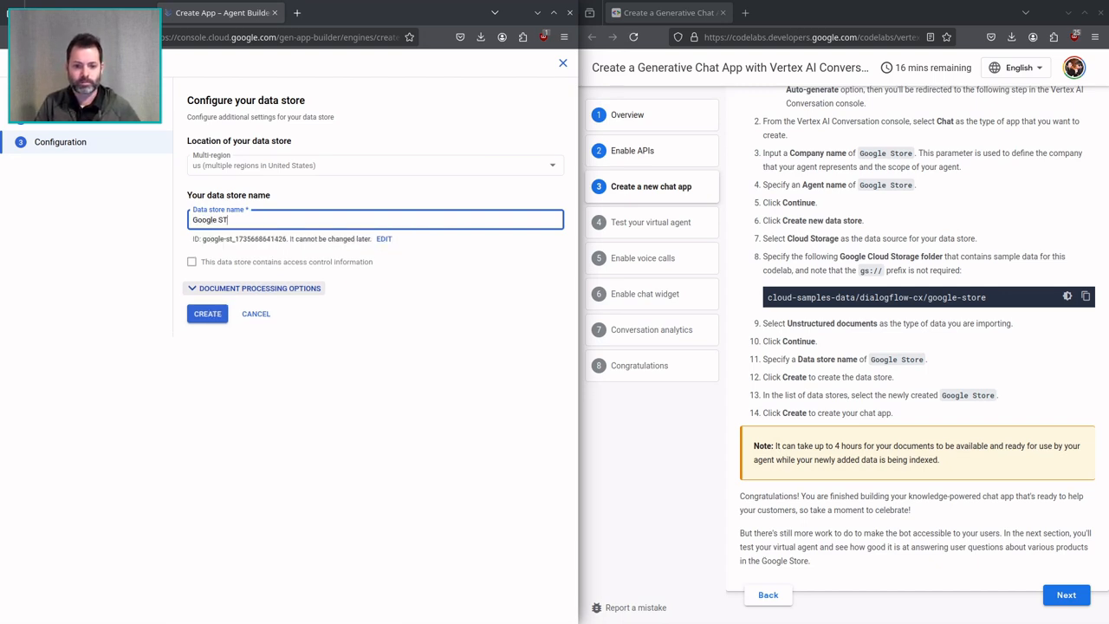
key("BackSpace")
type("tore")
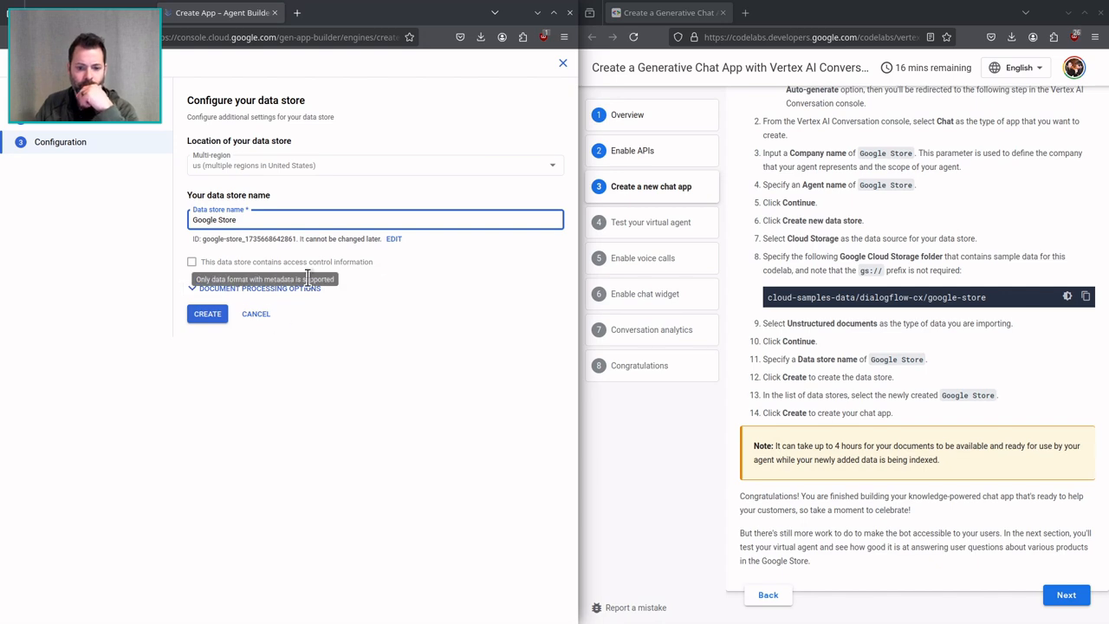
left_click(210, 314)
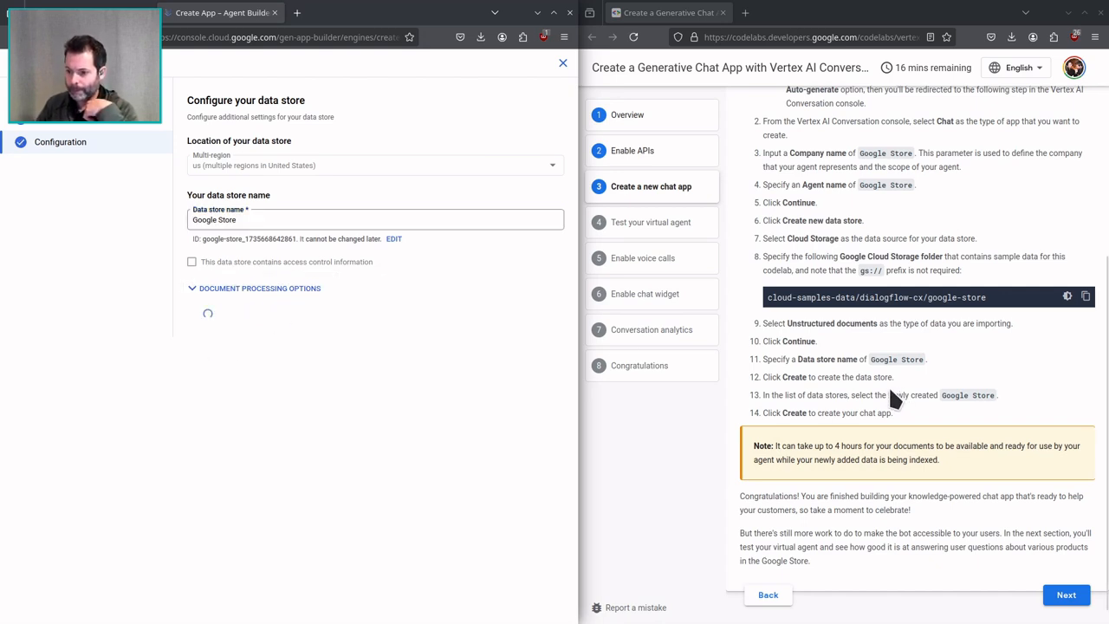
Read the codelab's note on document indexing and compare the IDs and locations of the two Google Store data stores.
scroll(888, 385, "down", 1)
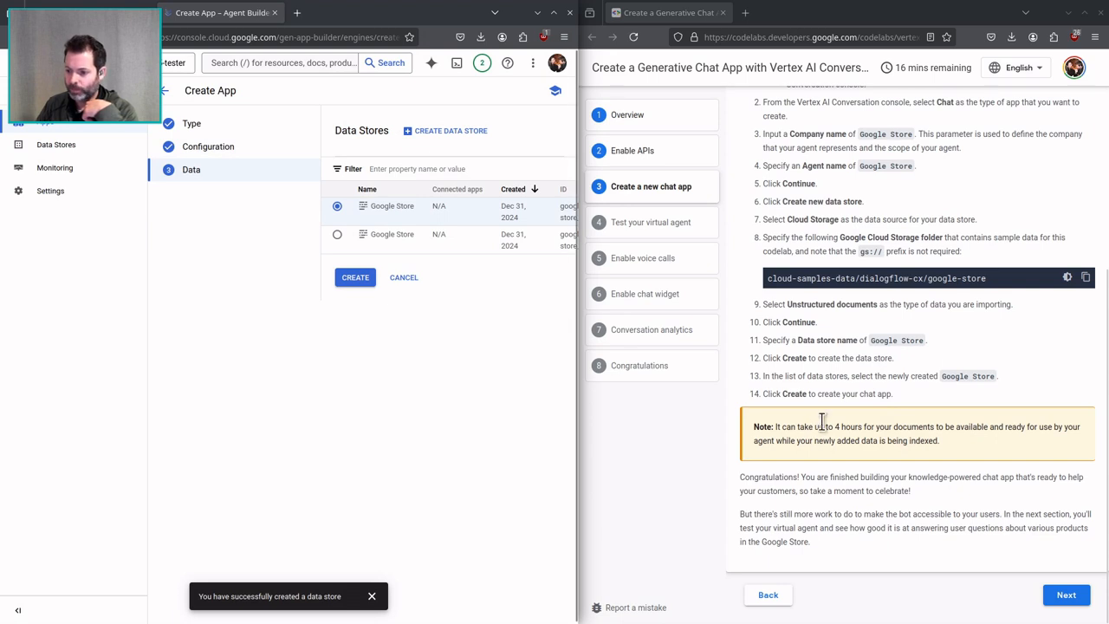
left_click_drag(837, 426, 968, 447)
left_click(968, 446)
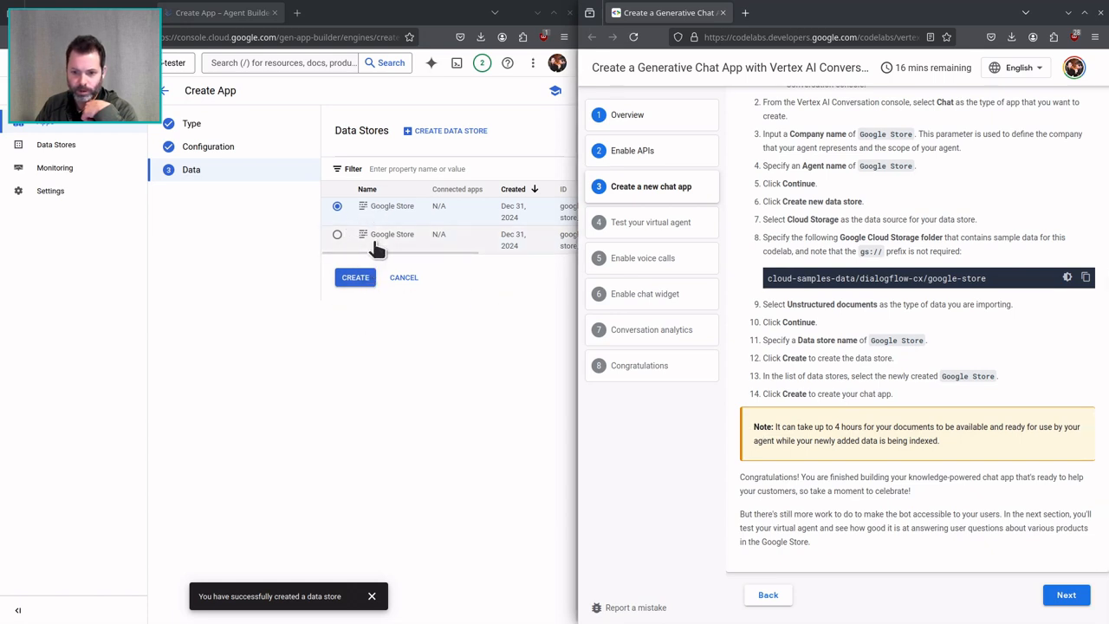
left_click_drag(379, 251, 536, 245)
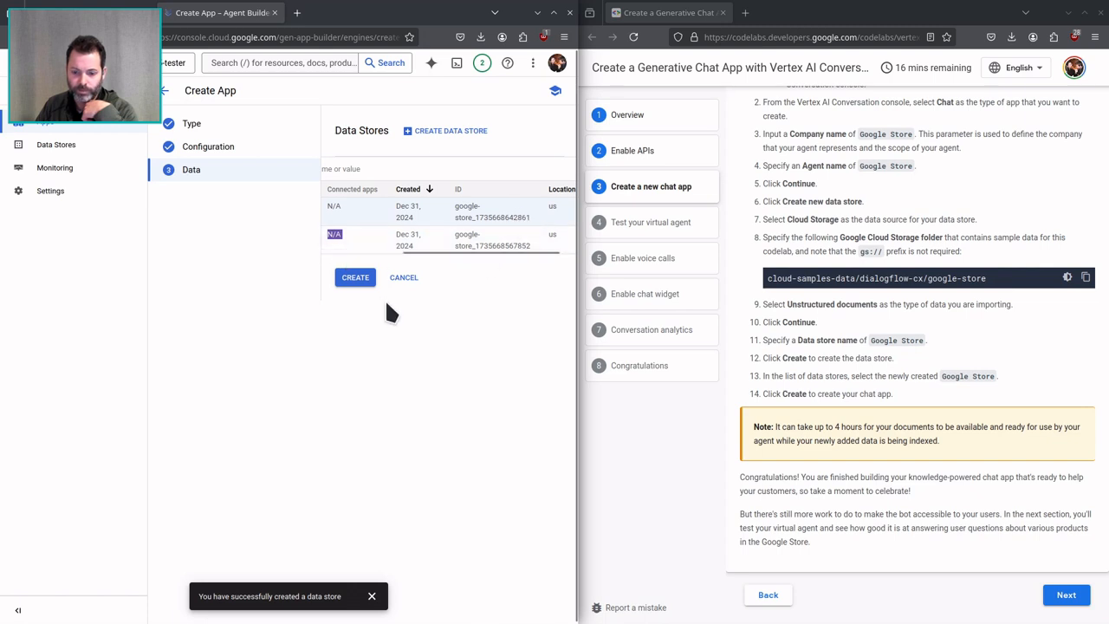
left_click_drag(415, 247, 334, 251)
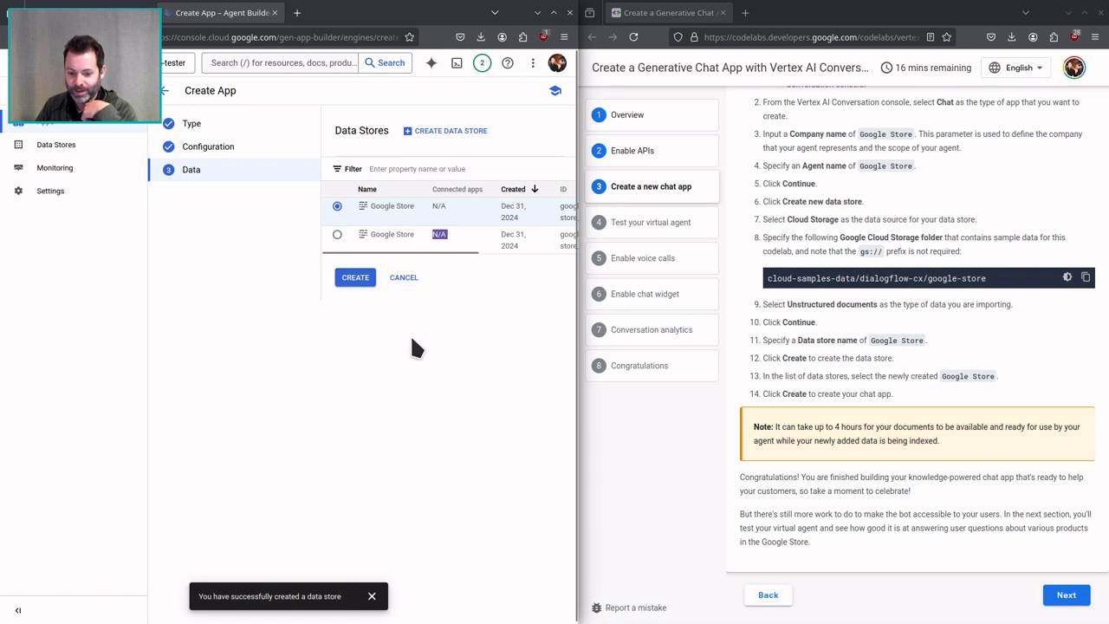
Open the codelab's Test your virtual agent section and check the refreshed list of apps.
left_click(1065, 594)
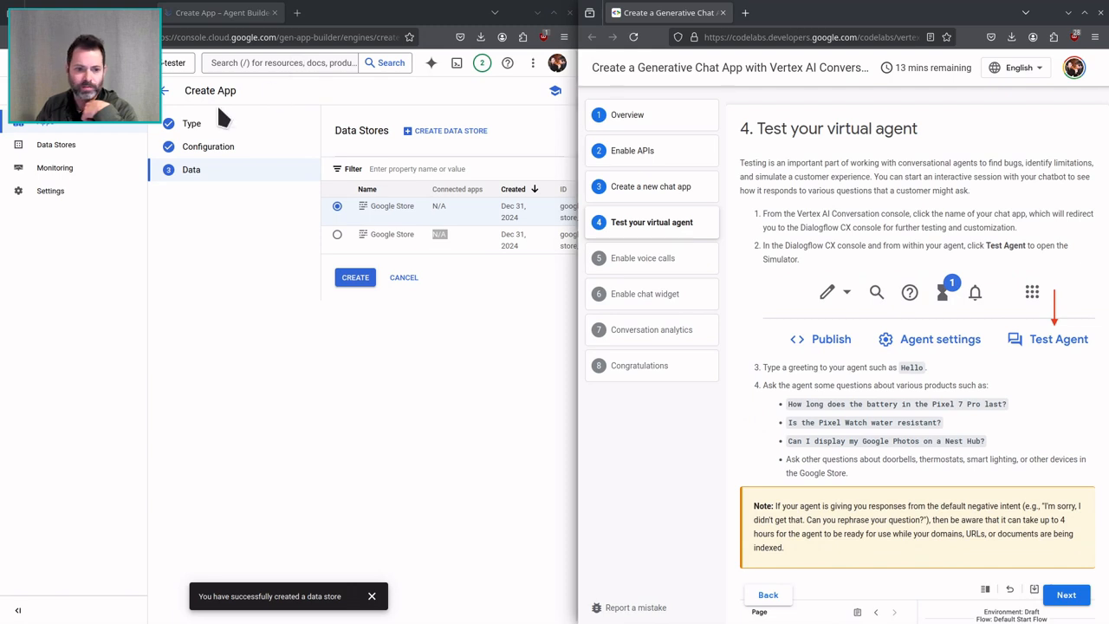
left_click(101, 140)
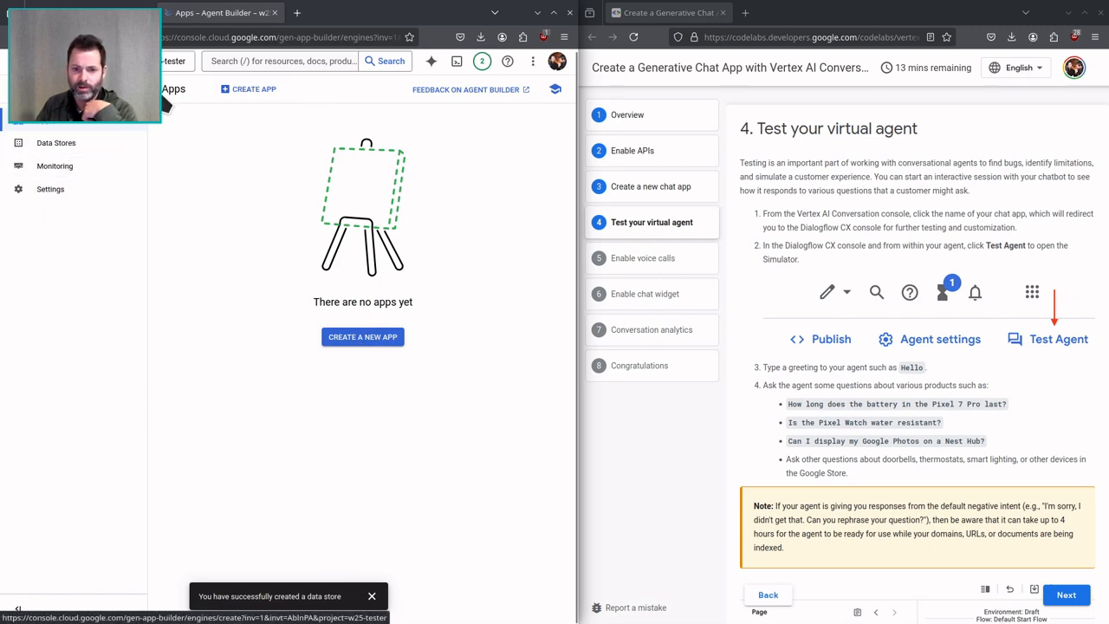
left_click(54, 37)
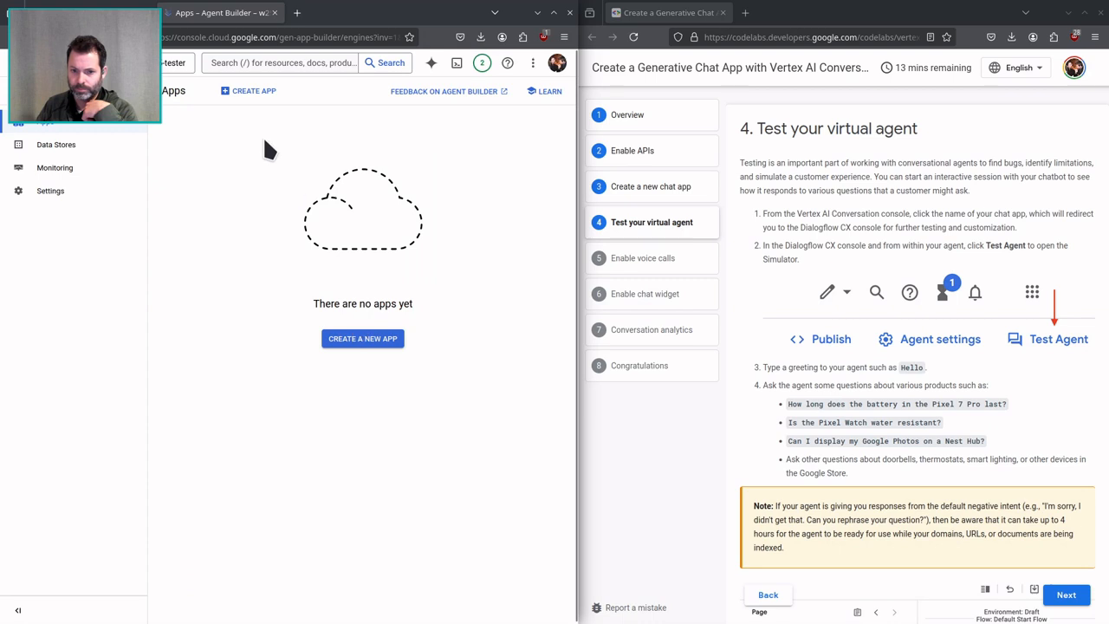
Start a new app, browse the available app types and return to the codelab's Create a new chat app section.
left_click(251, 91)
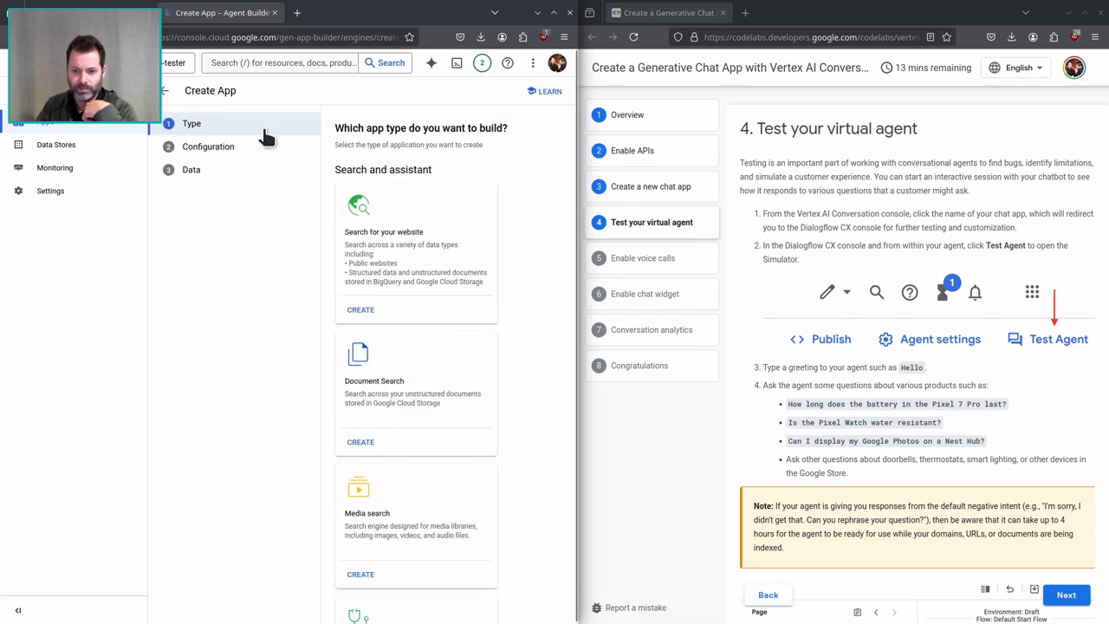
scroll(398, 407, "down", 3)
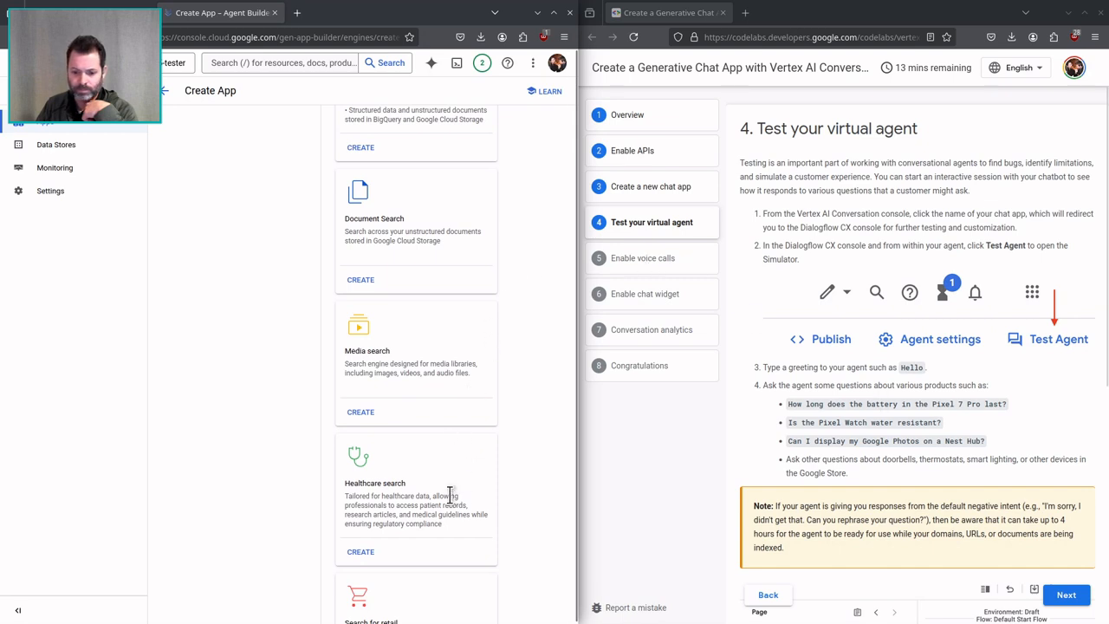
scroll(450, 494, "down", 3)
scroll(193, 372, "up", 6)
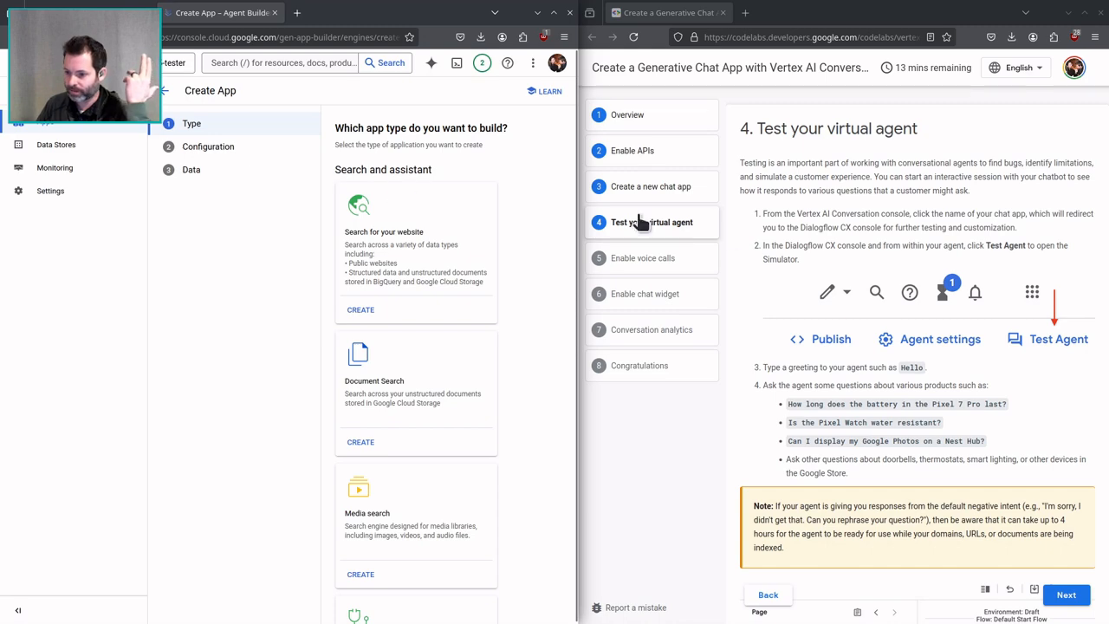
left_click(664, 187)
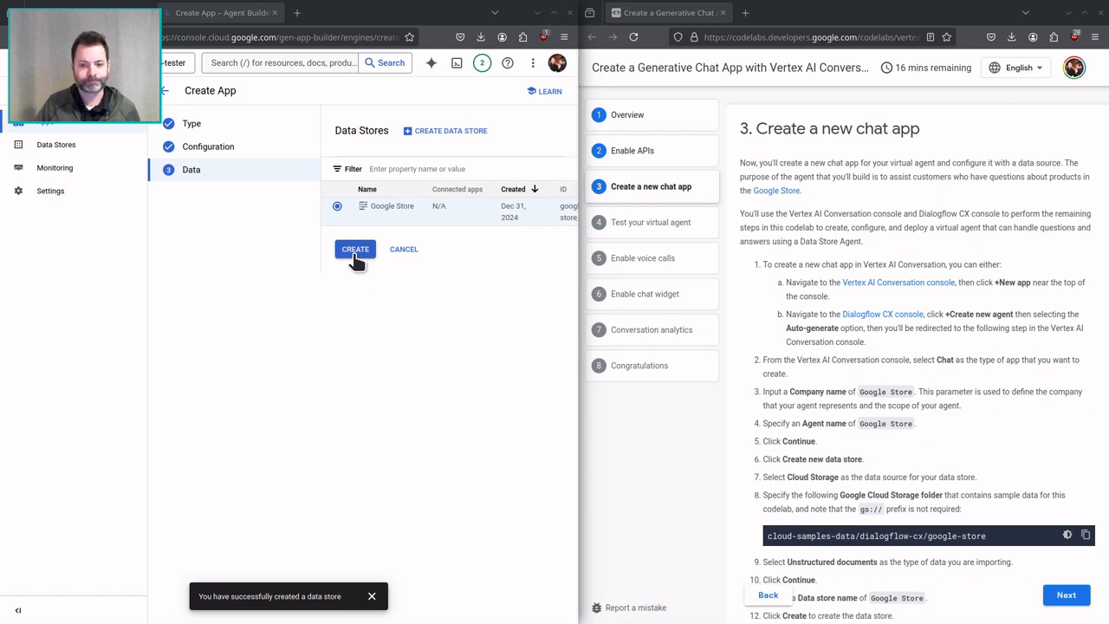
Try to create the chat app with the Google Store data store and dismiss the resulting dialogs.
left_click(354, 253)
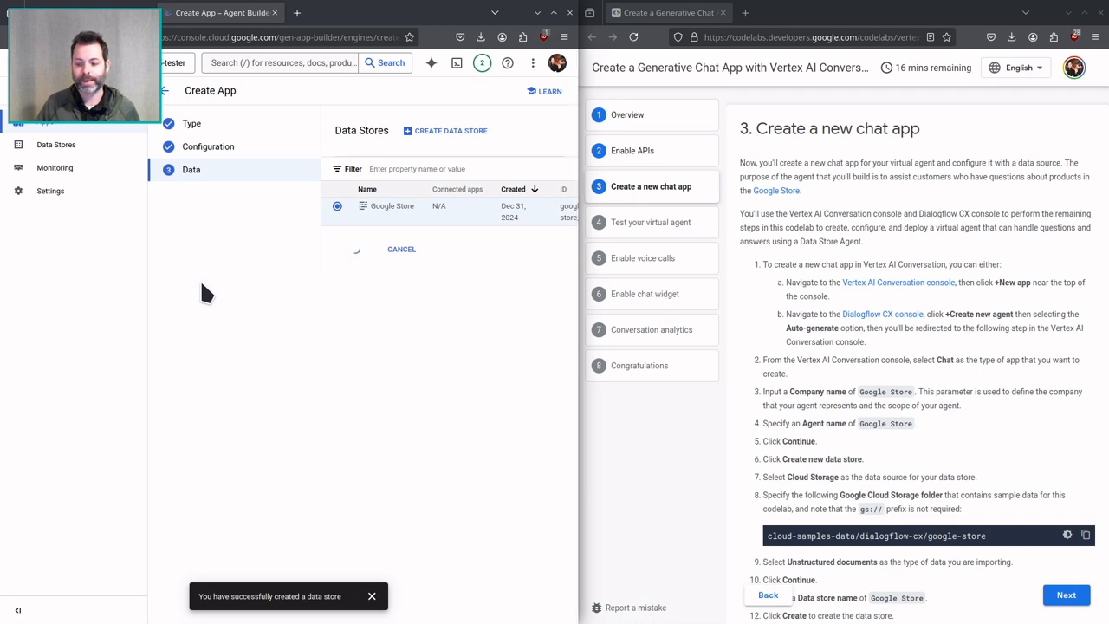
scroll(829, 371, "down", 3)
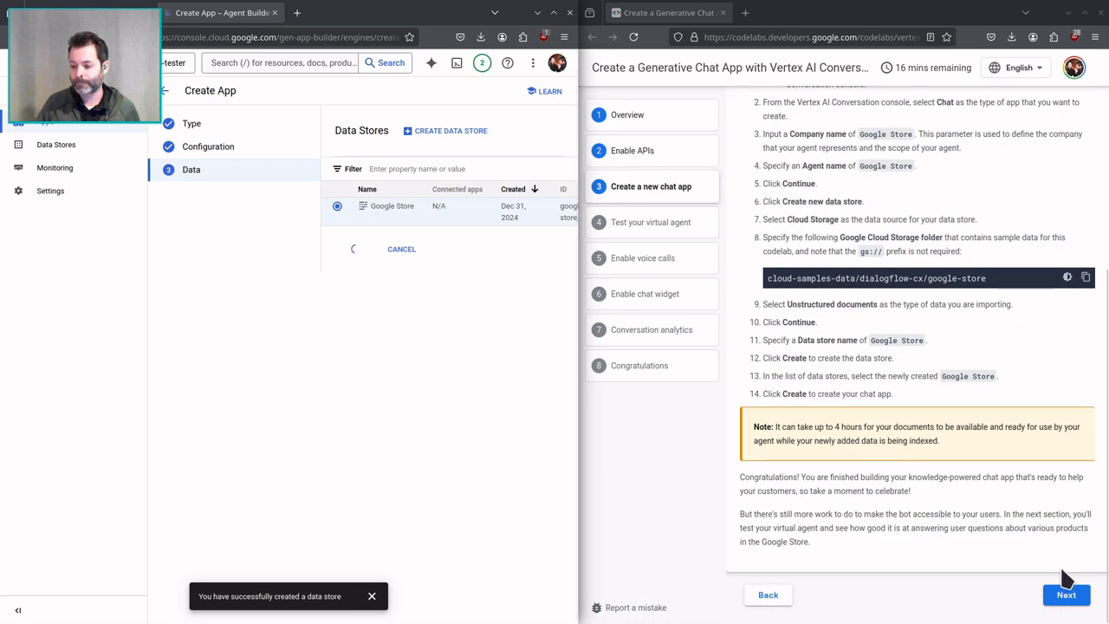
left_click(1065, 594)
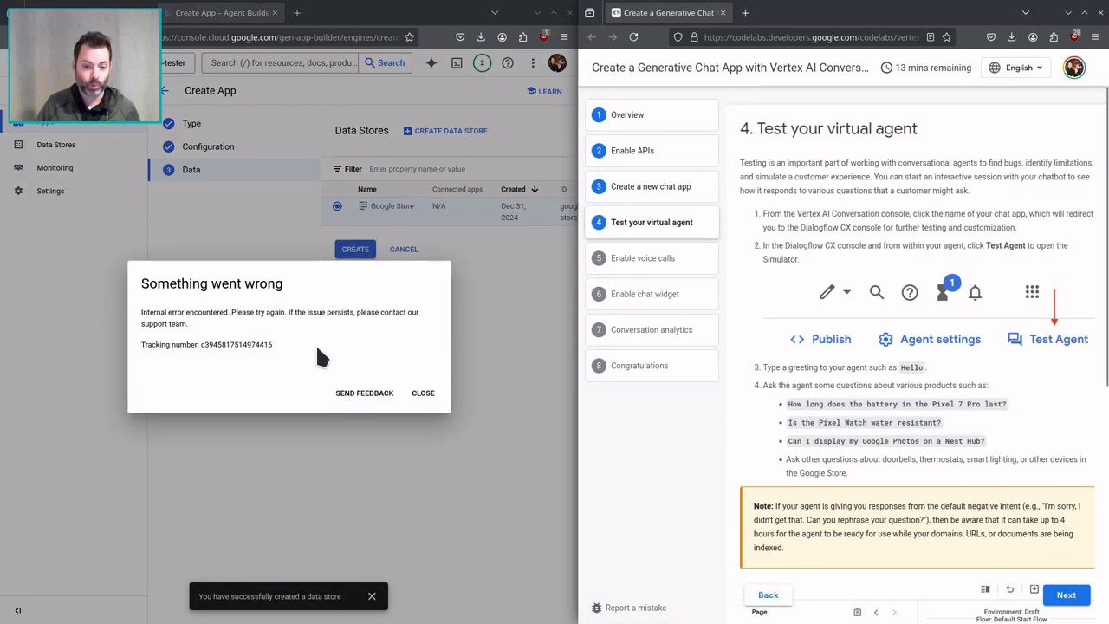
left_click(428, 393)
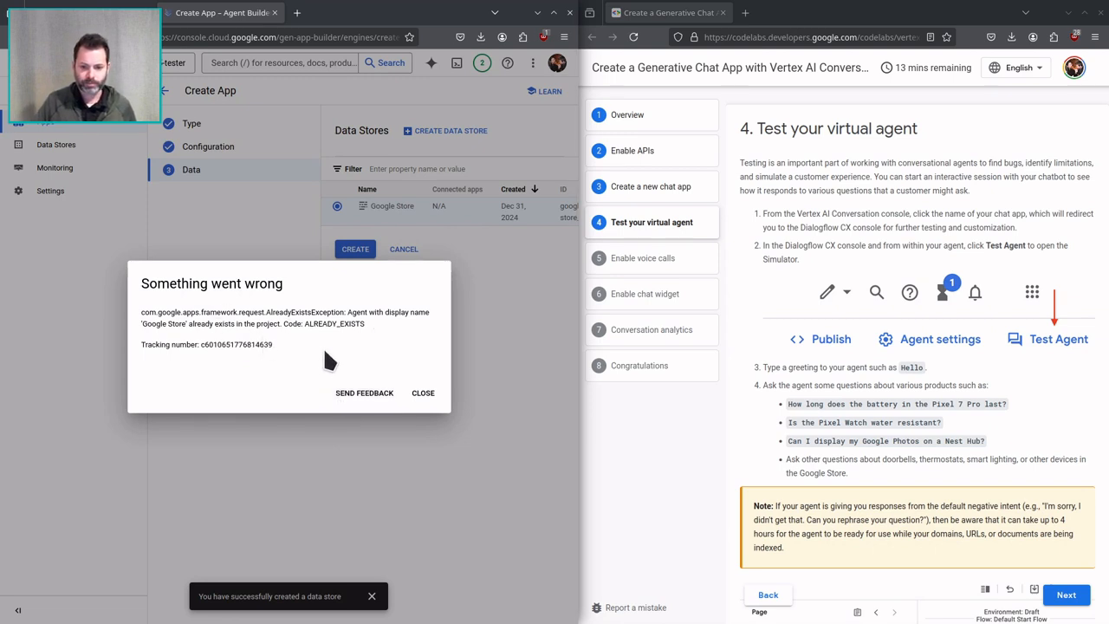
left_click(422, 392)
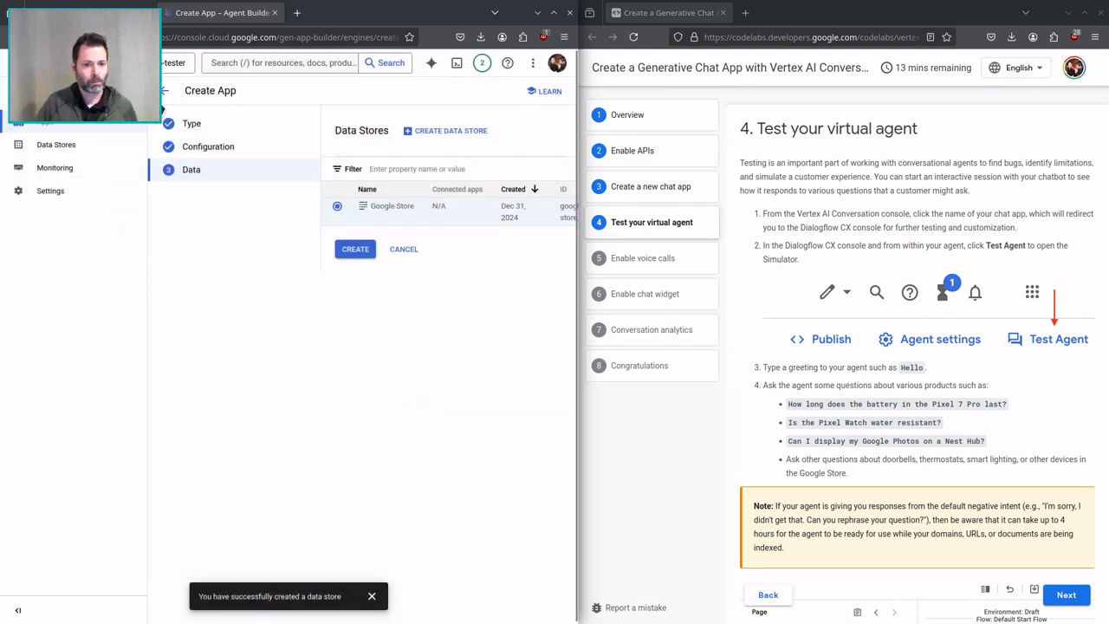
Recheck the apps list, begin a new Chat app and reopen the codelab's Create a new chat app section.
left_click(113, 127)
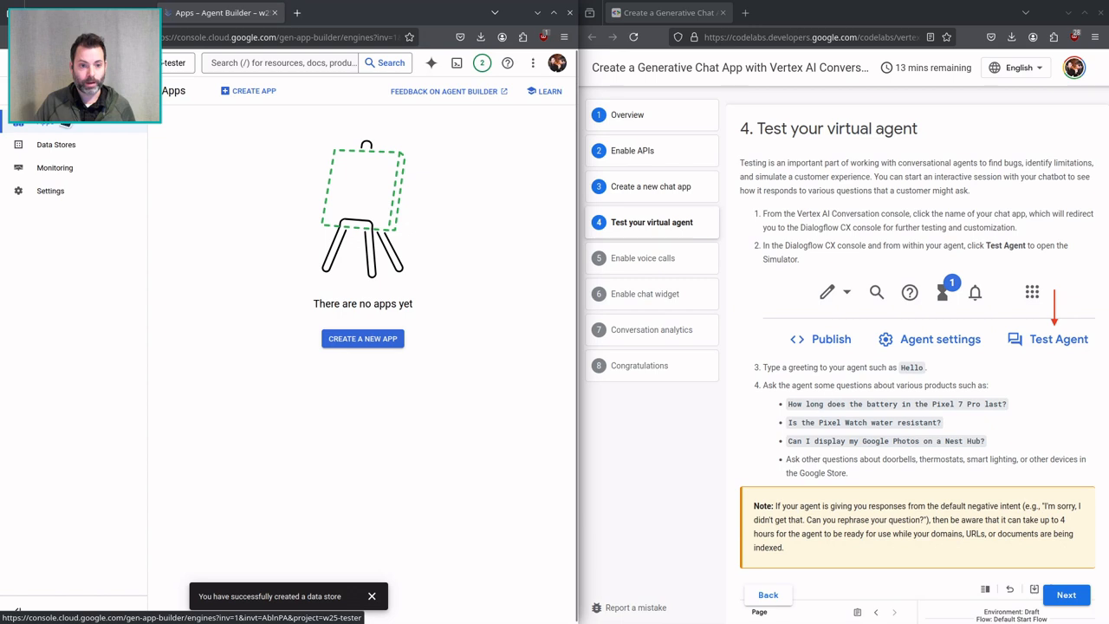
left_click(54, 37)
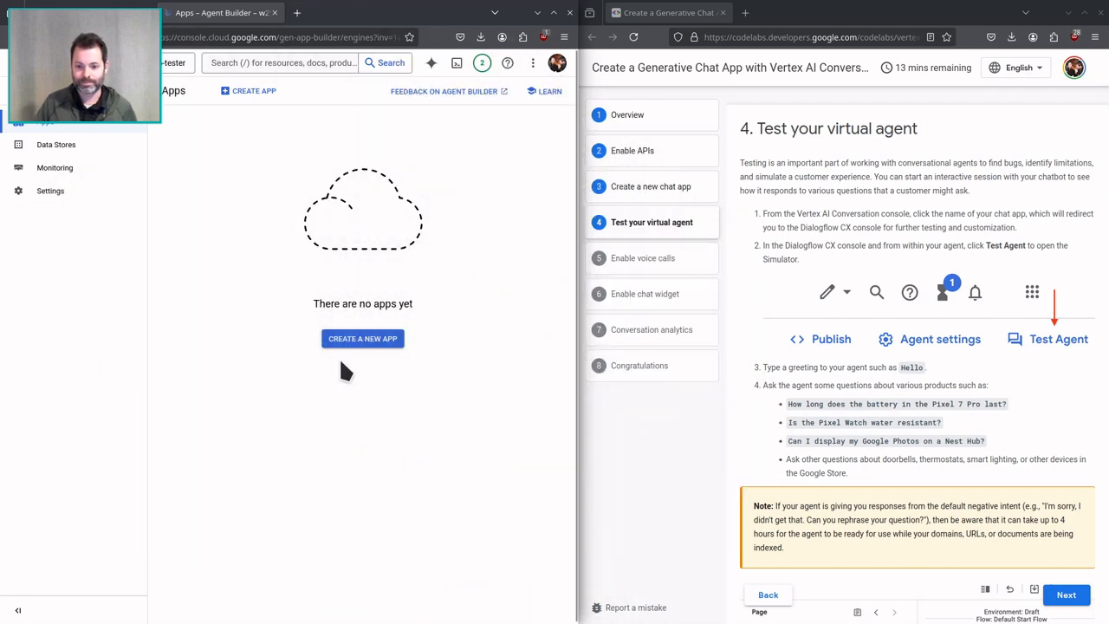
left_click(347, 347)
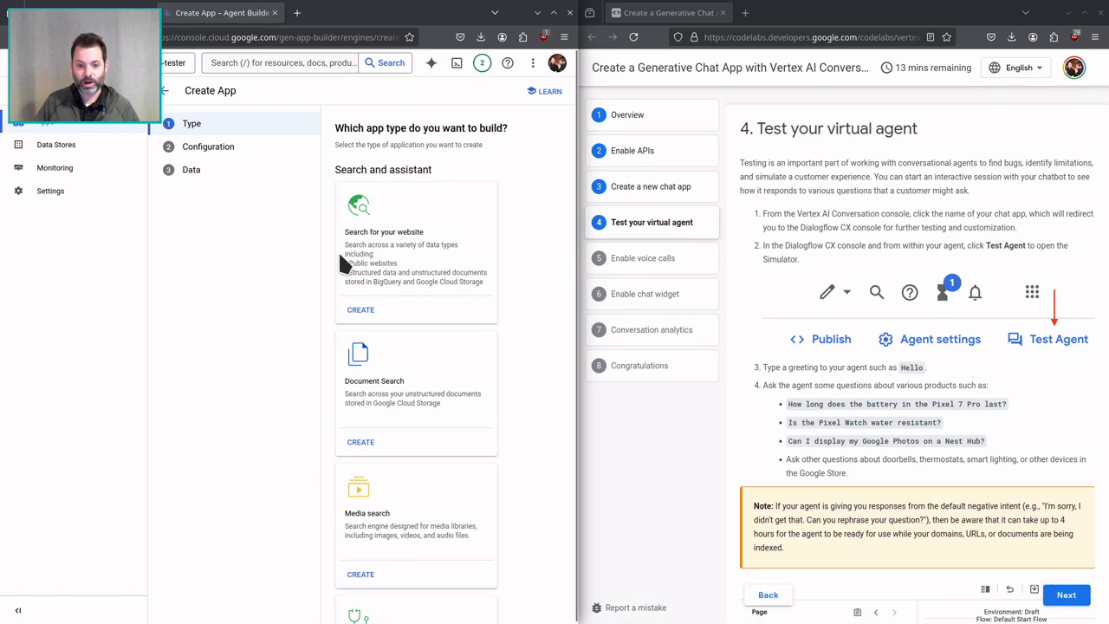
scroll(362, 420, "down", 8)
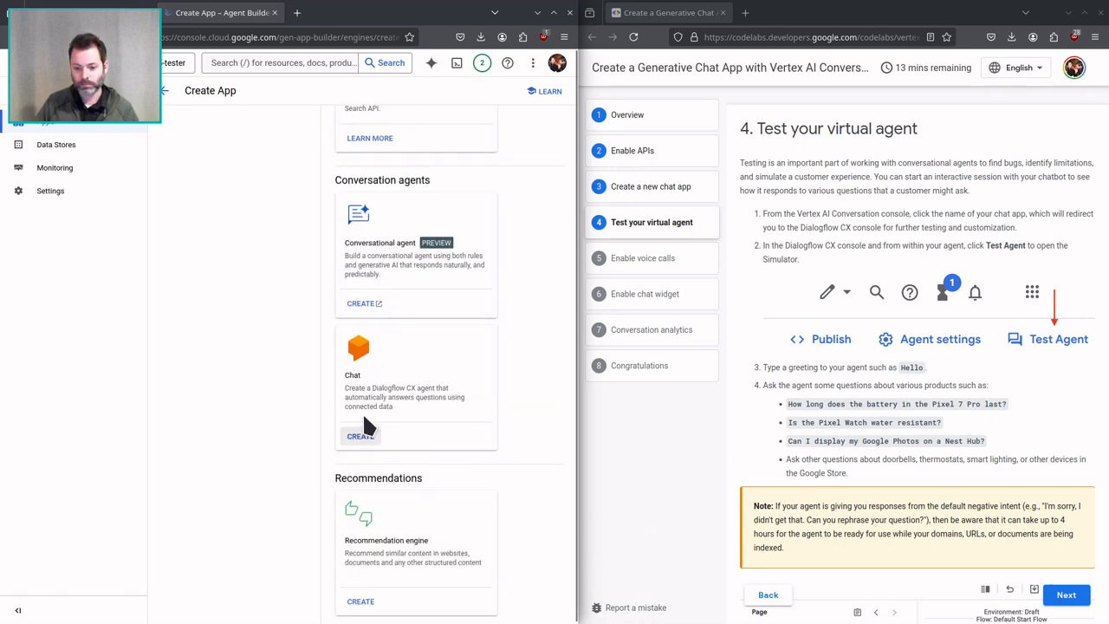
left_click(359, 437)
left_click(674, 190)
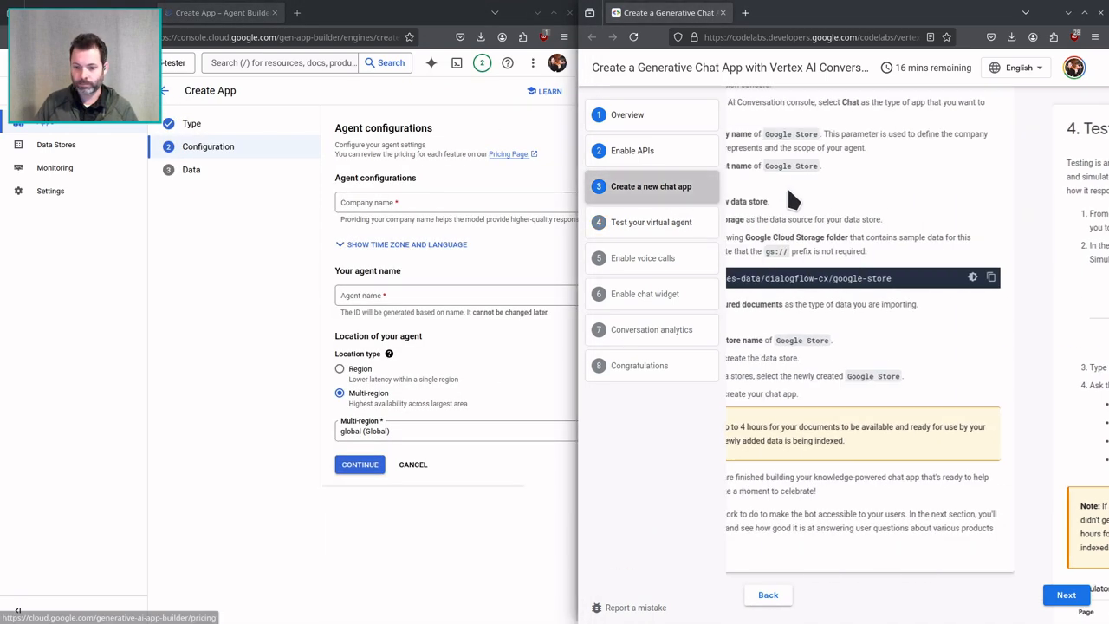
Enter Google Store - Fredericks as the company name in the agent configuration.
left_click(427, 193)
type("Go")
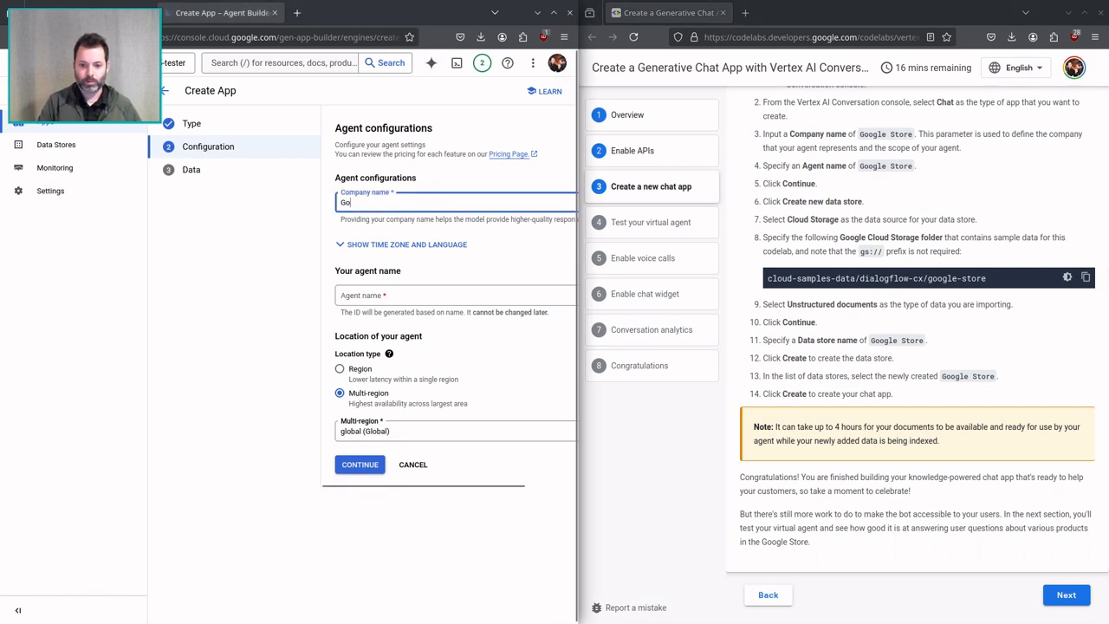
type("ogle Store")
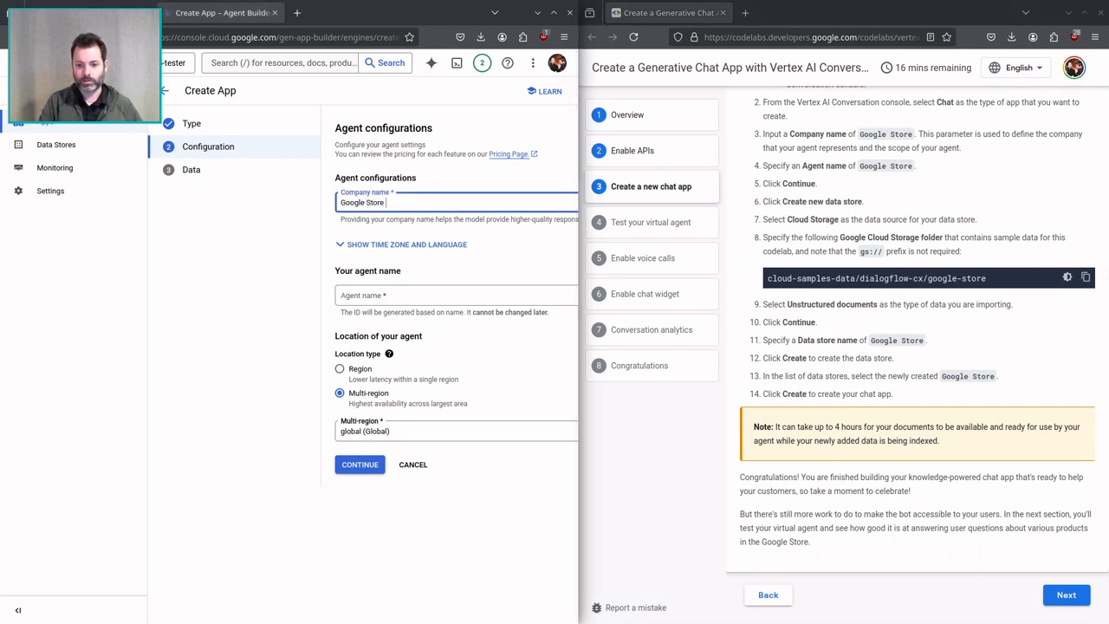
type(" - Fredericks")
key("Tab")
key("Tab")
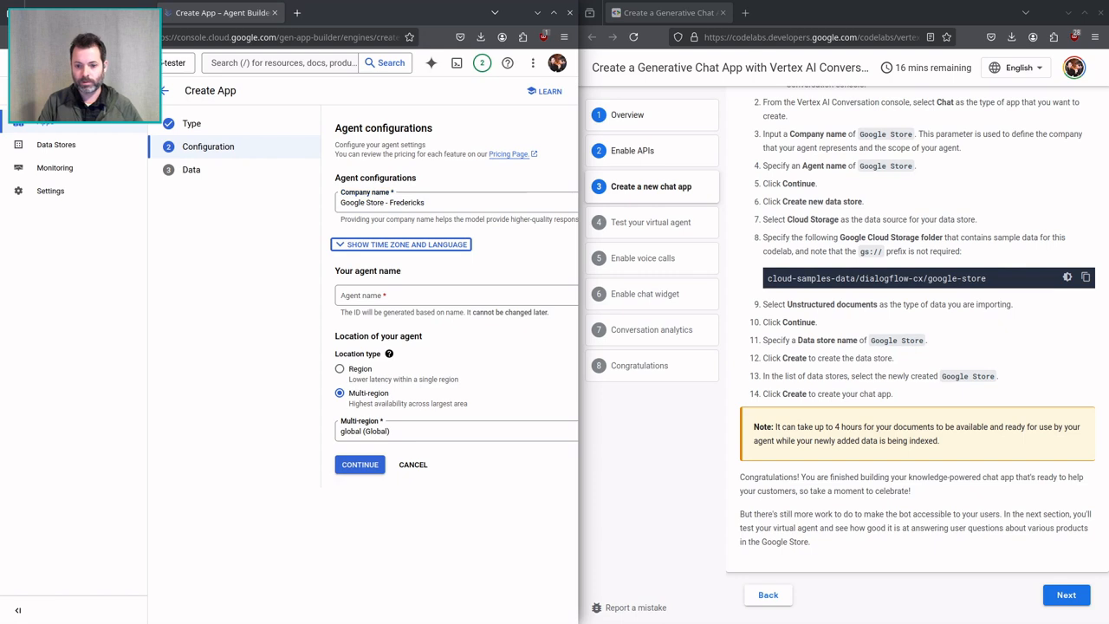
Name the agent Google Store - Fredericks, keep the global multi-region location and continue to the data stores.
type("Google STore -")
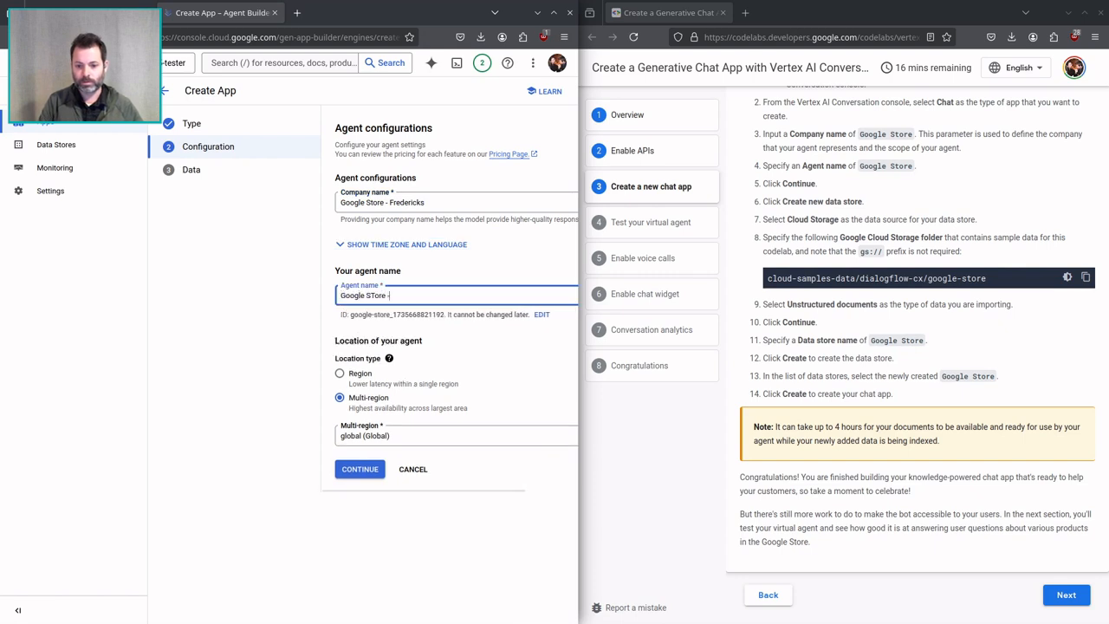
key("BackSpace")
key("BackSpace")
type("Store - Fredericks")
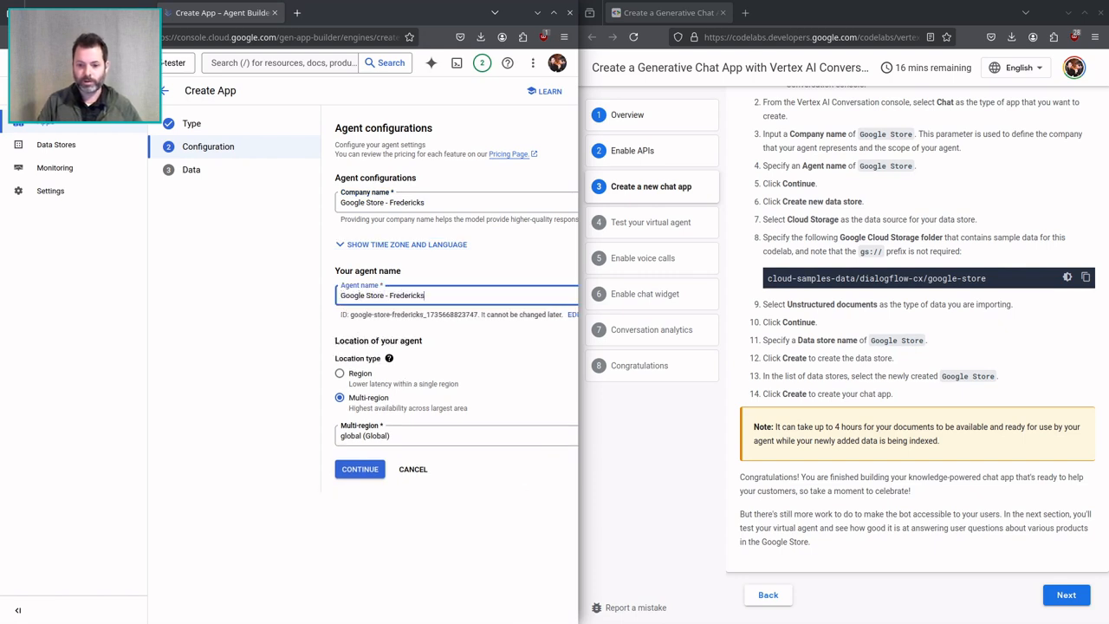
key("Return")
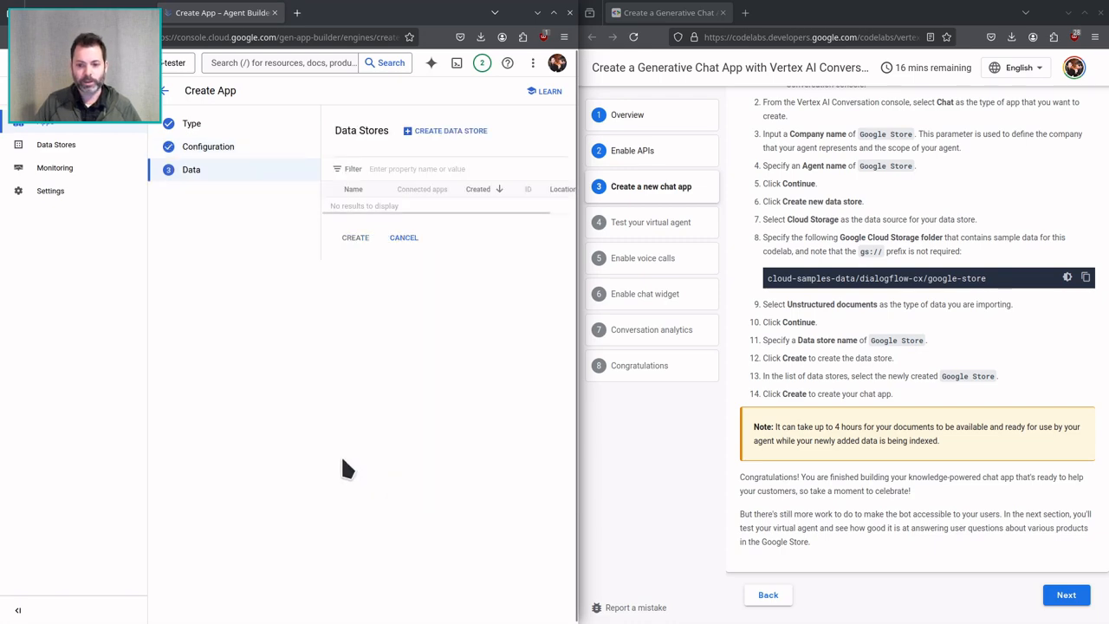
Begin a Cloud Storage data store of unstructured documents from the folder cloud-samples-data/dialogflow-cx/google-store and continue to its configuration.
left_click(447, 130)
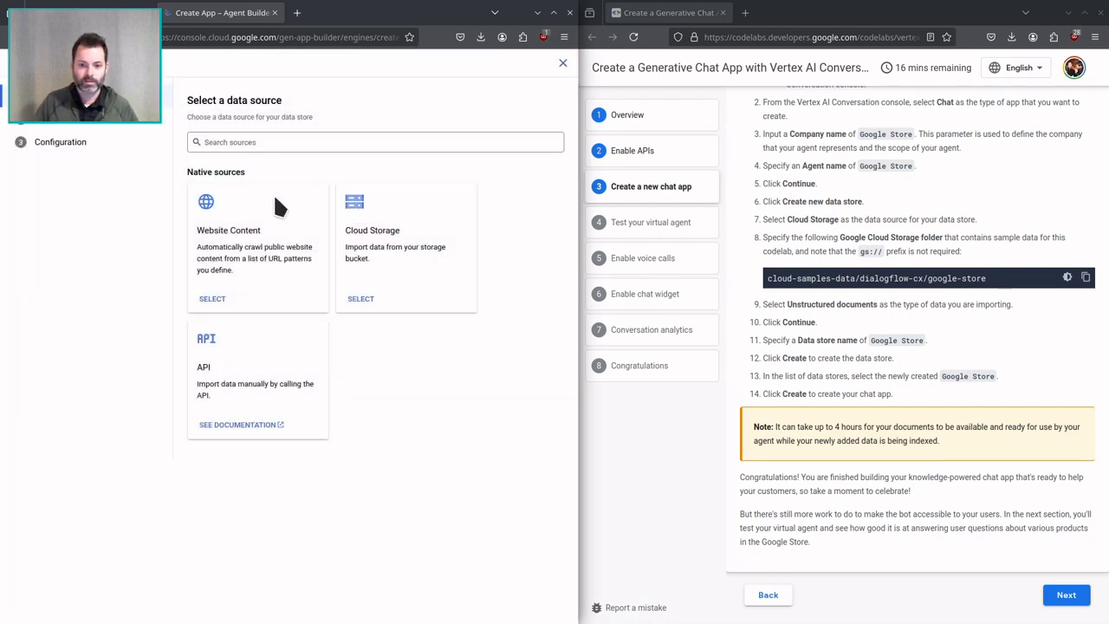
left_click(362, 300)
left_click(222, 303)
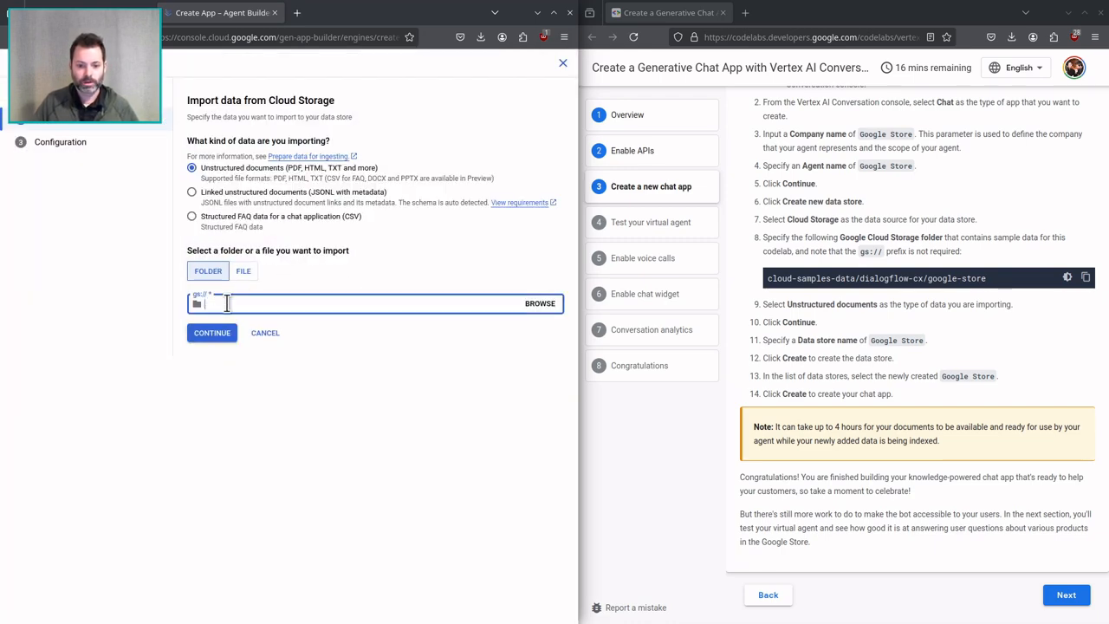
type("cloud-samples-data/dialogflow-cx/google-store")
left_click(208, 337)
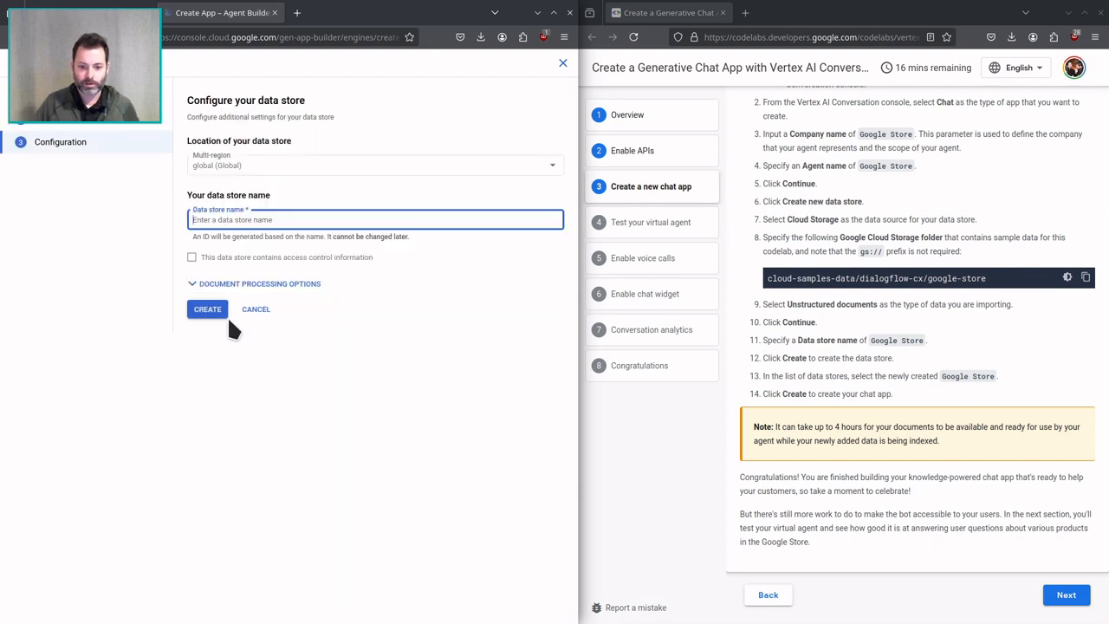
Name the data store Google Store - Fredericks, create it and create the chat app with it.
type("Googl")
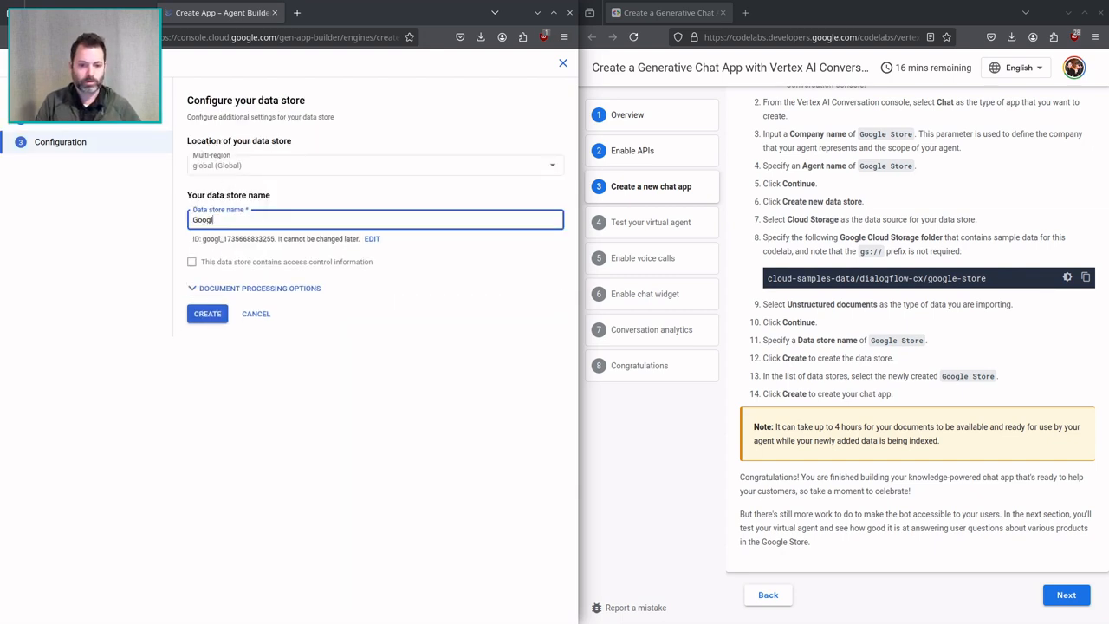
type("e Store - Fredericks")
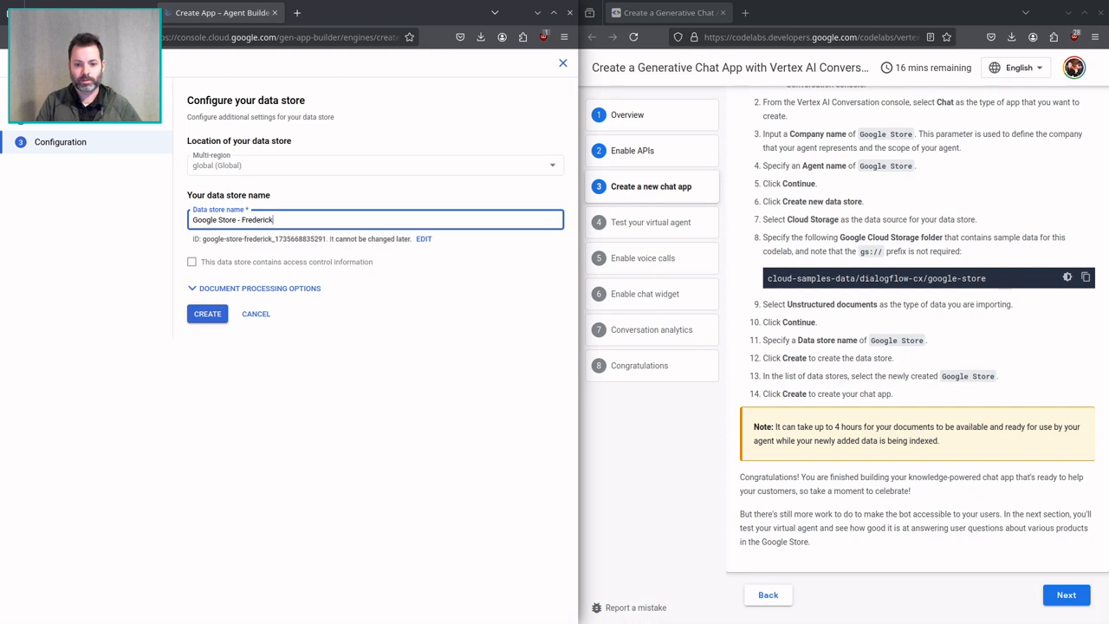
left_click(194, 319)
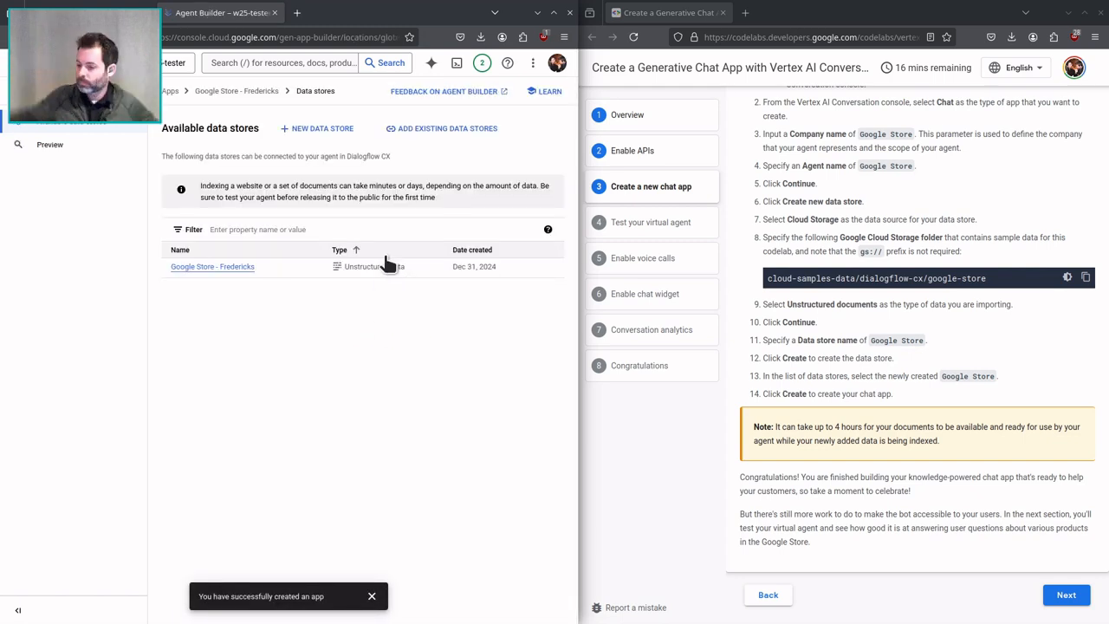
Advance the codelab to Test your virtual agent, search the console for dialogflow and open the Dialogflow API page.
left_click(1058, 594)
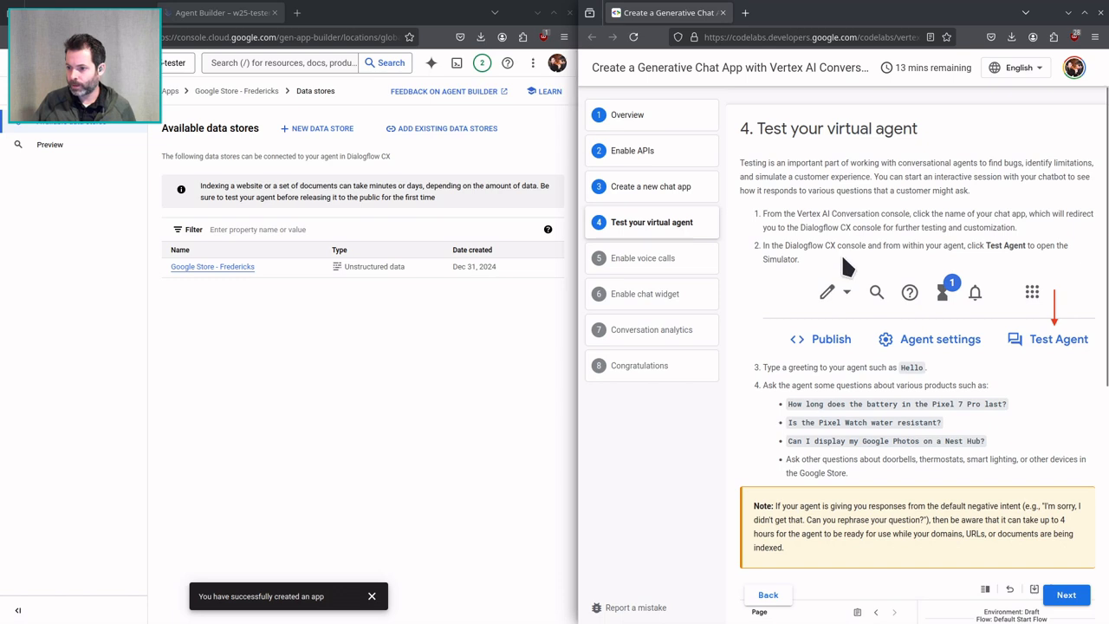
left_click(278, 67)
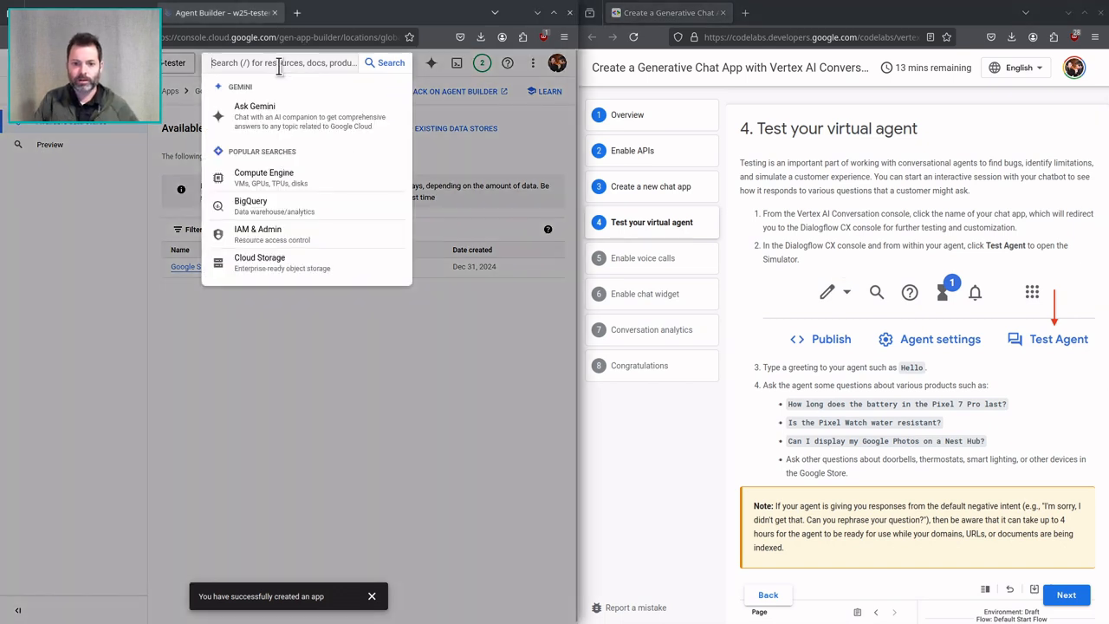
type("diag")
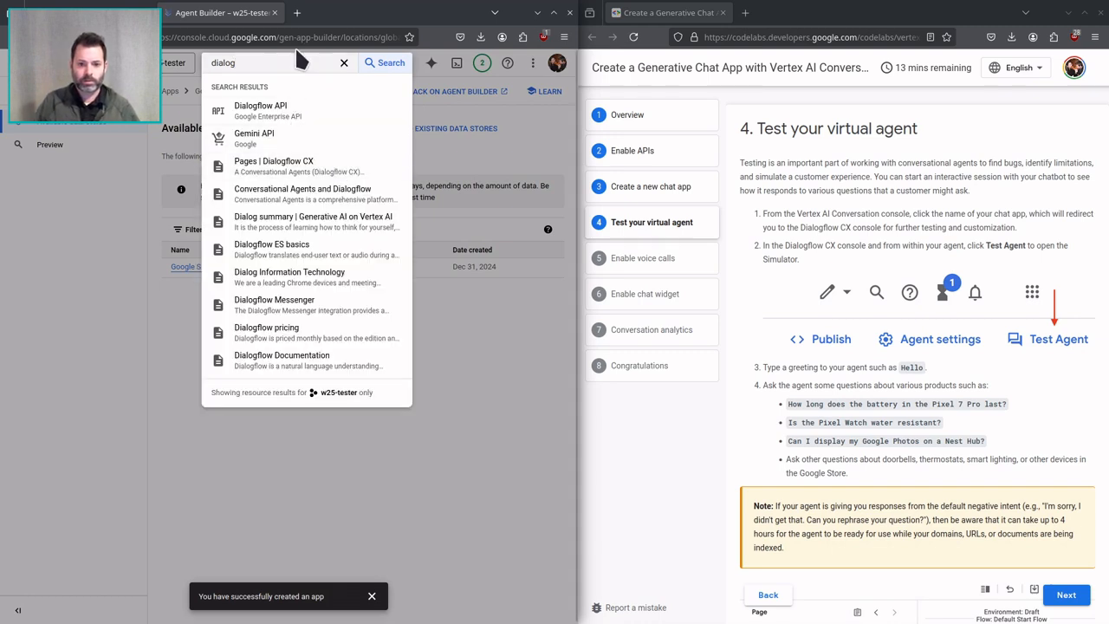
type("flow cx")
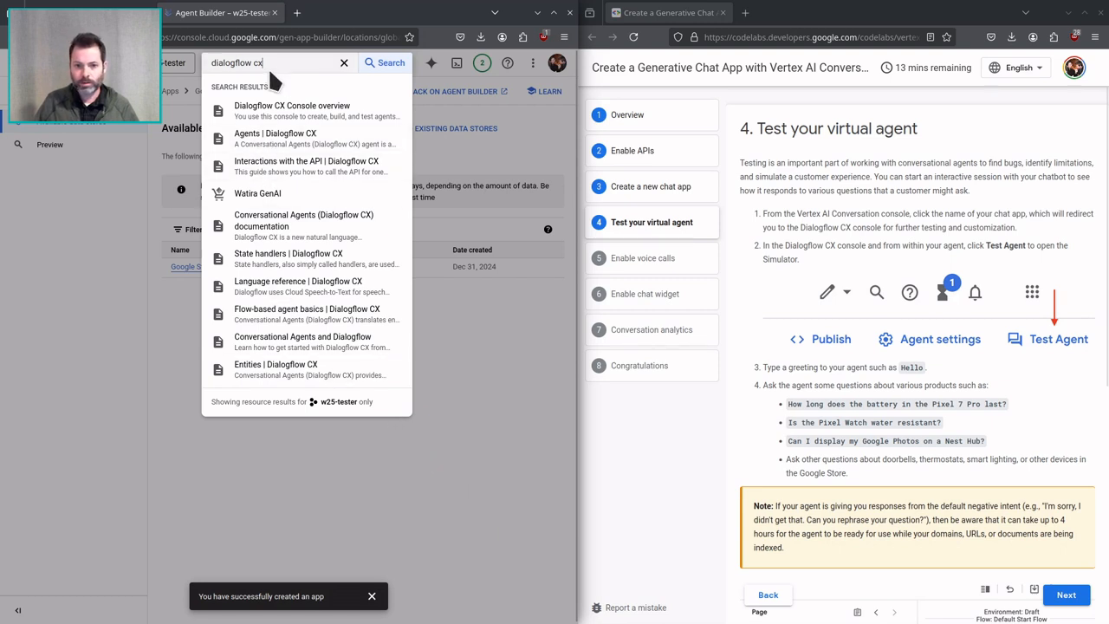
key("BackSpace")
key("BackSpace")
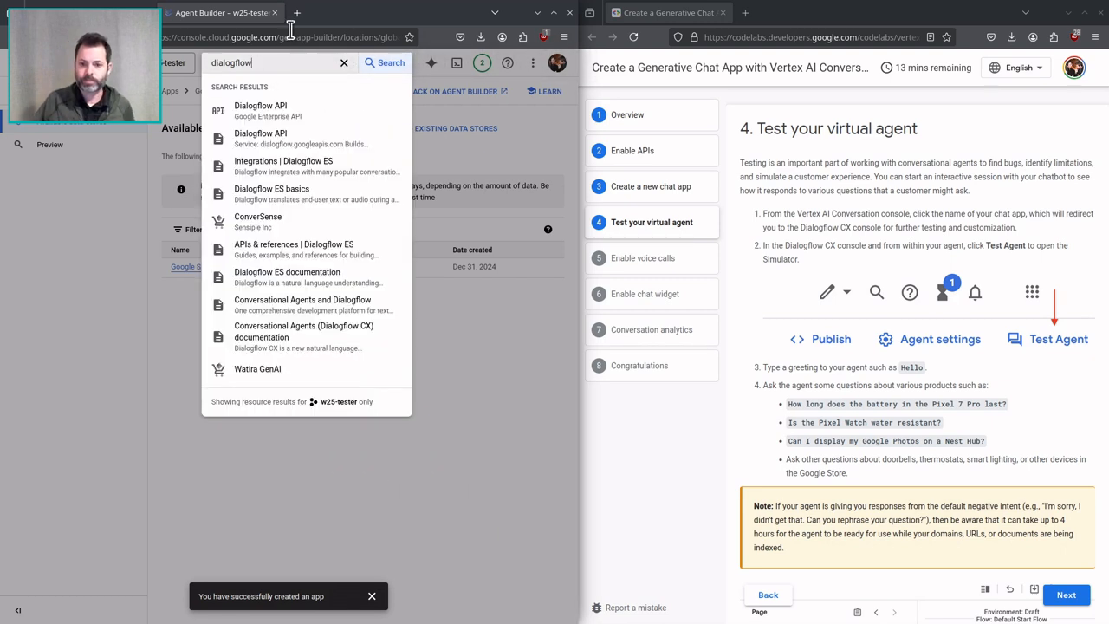
left_click(316, 115)
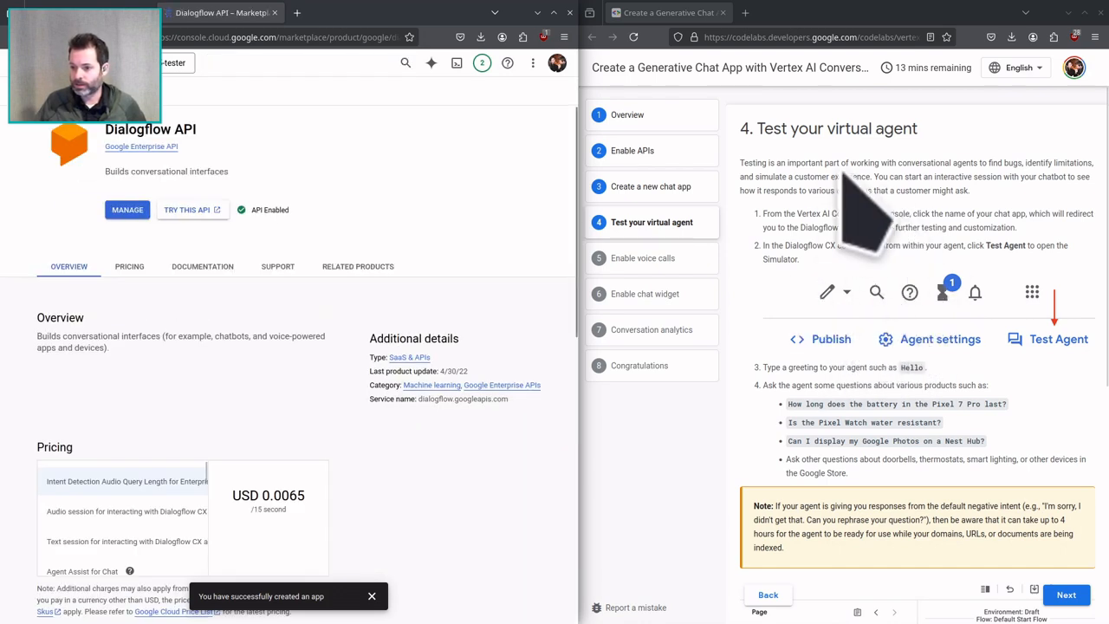
Go to the management page of the Dialogflow API, return to the apps list and open the Google Store - Fredericks app in Dialogflow CX.
left_click(118, 211)
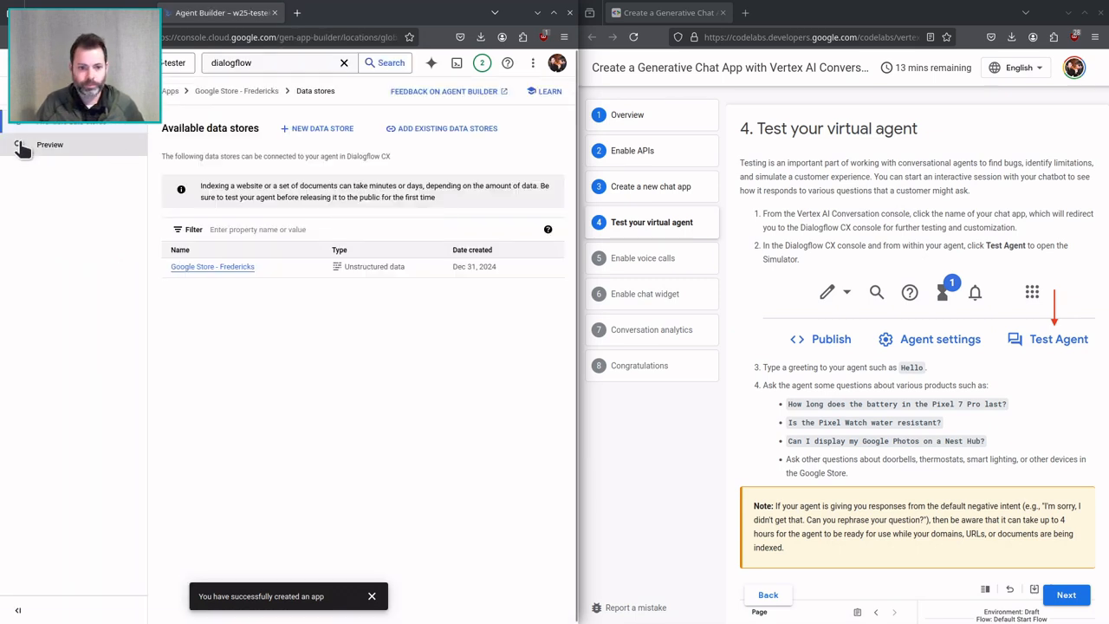
left_click(171, 90)
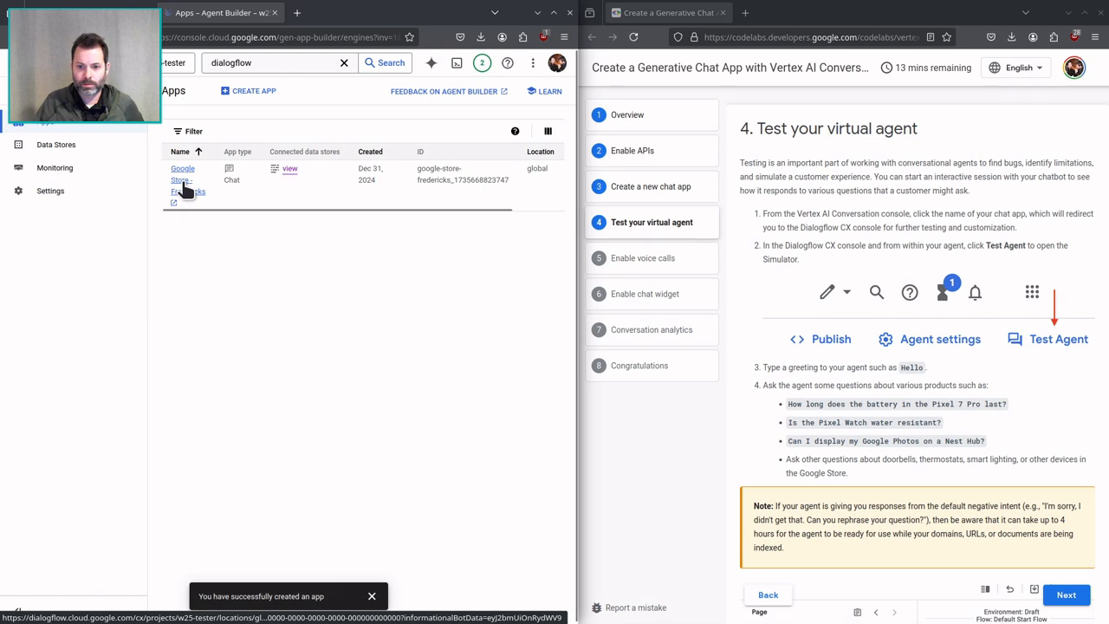
left_click(182, 190)
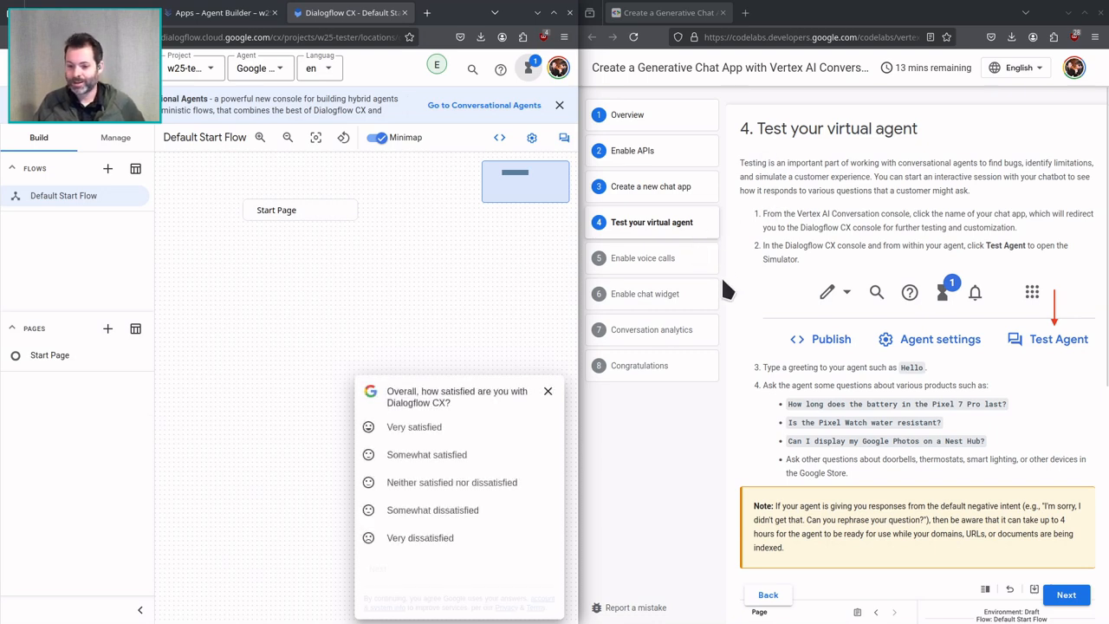
Rate Dialogflow CX as Very dissatisfied, close the rest of the survey and dismiss the Conversational Agents banner.
left_click(426, 535)
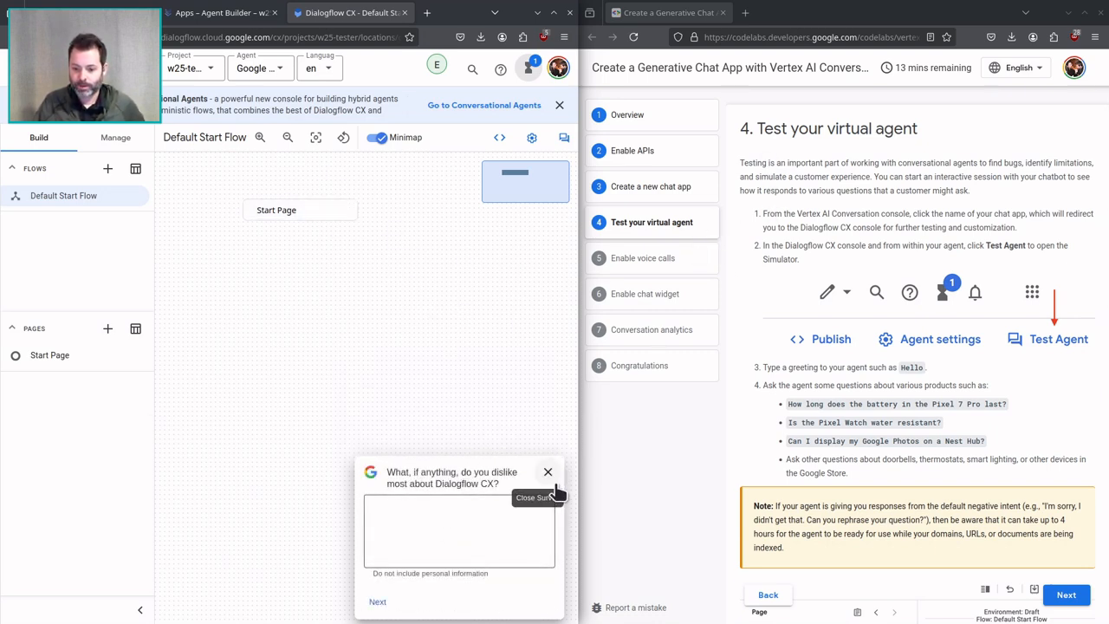
left_click(548, 472)
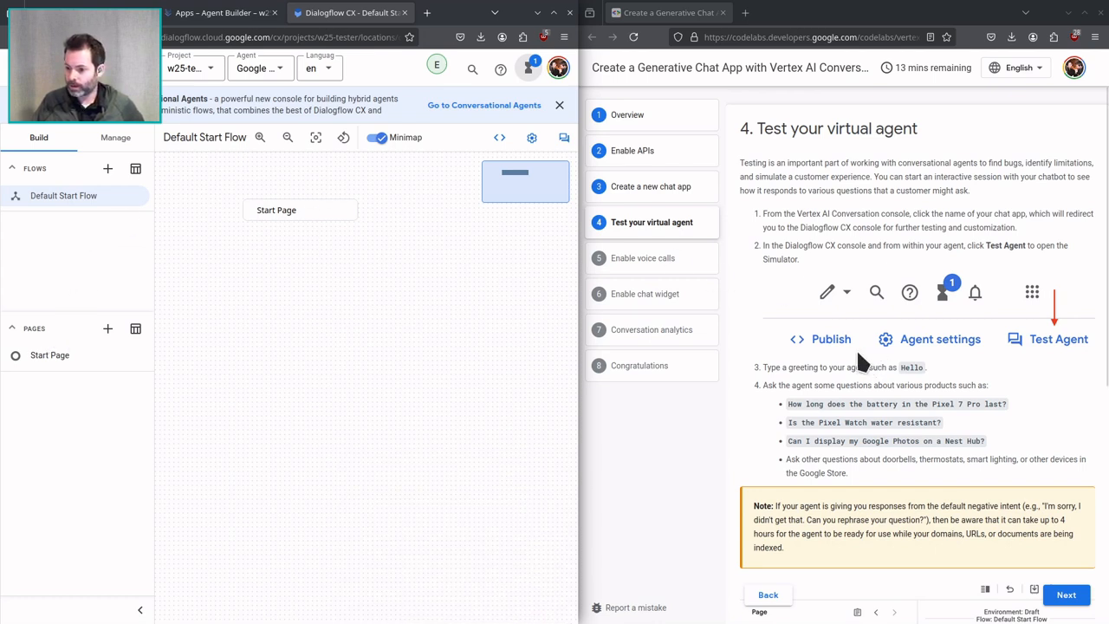
left_click(559, 106)
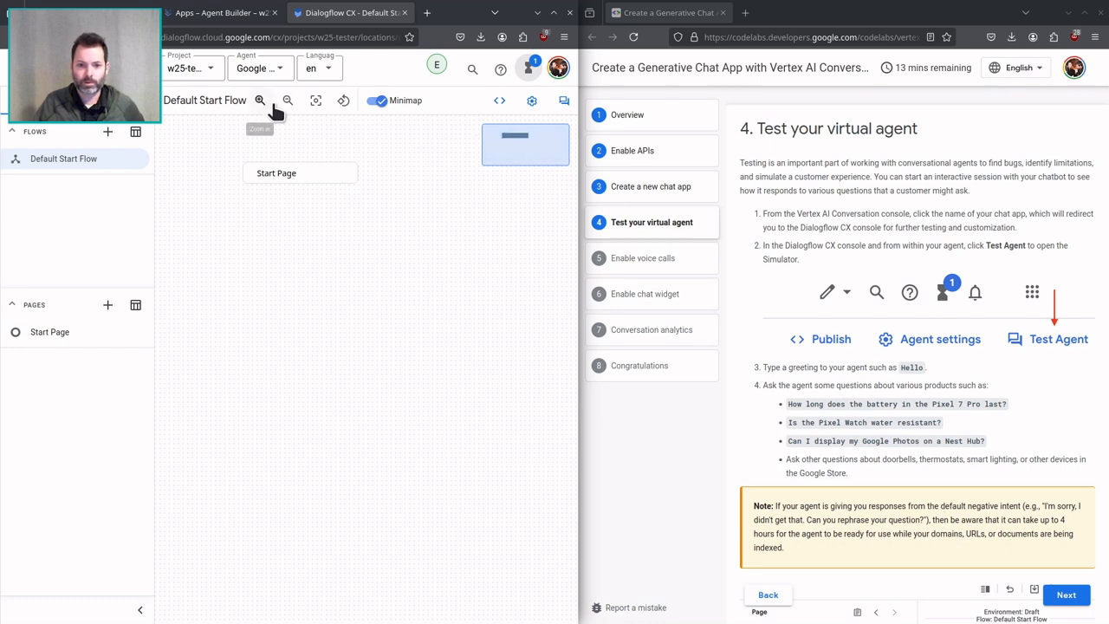
Check the agent's operations and clear the completed Default Start Flow training entry.
left_click(528, 69)
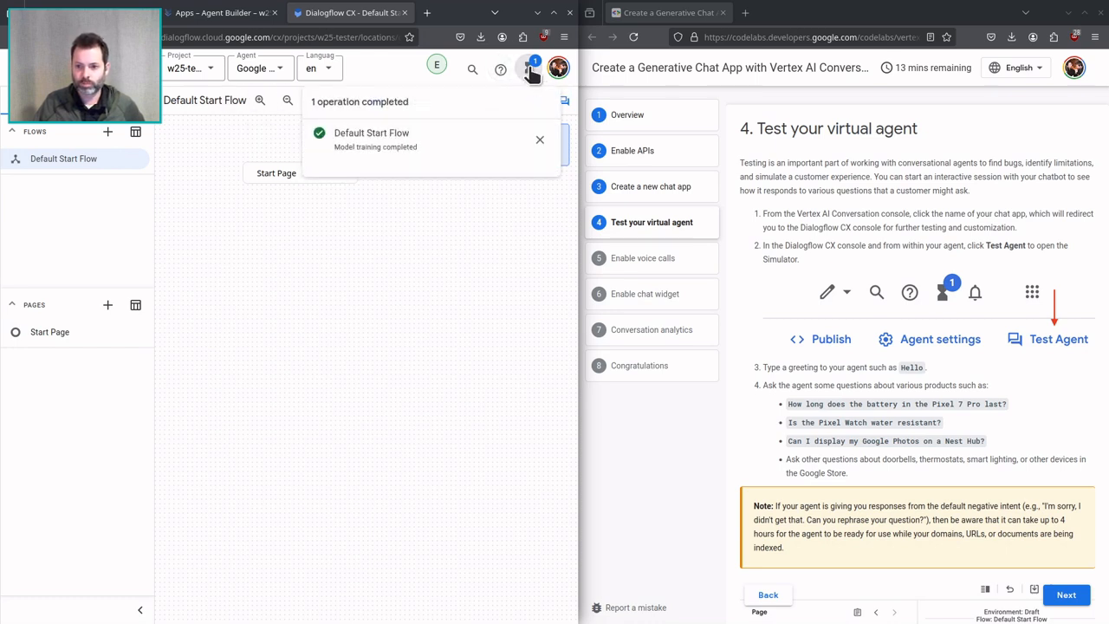
left_click(541, 141)
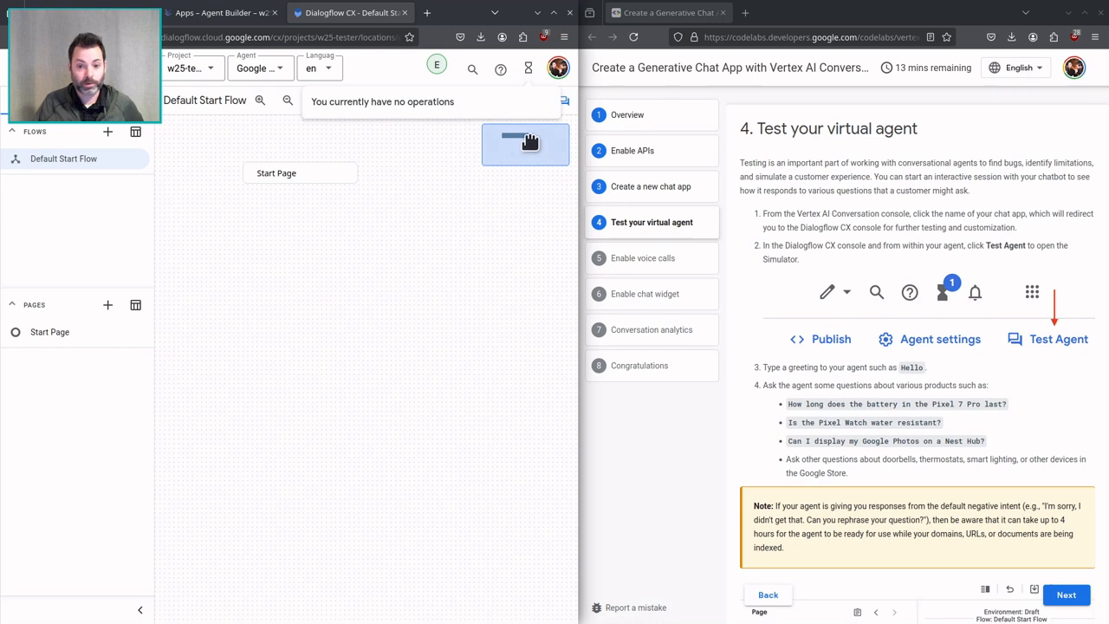
left_click(428, 181)
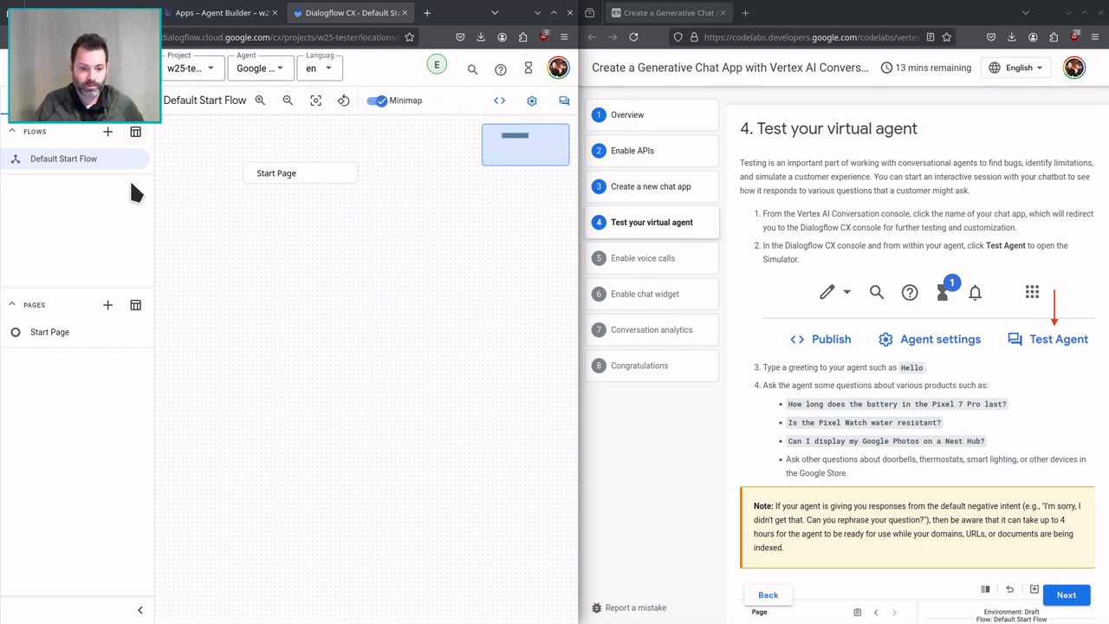
Look over the agent's management resources and its agent settings, and leave the settings without saving.
left_click(115, 101)
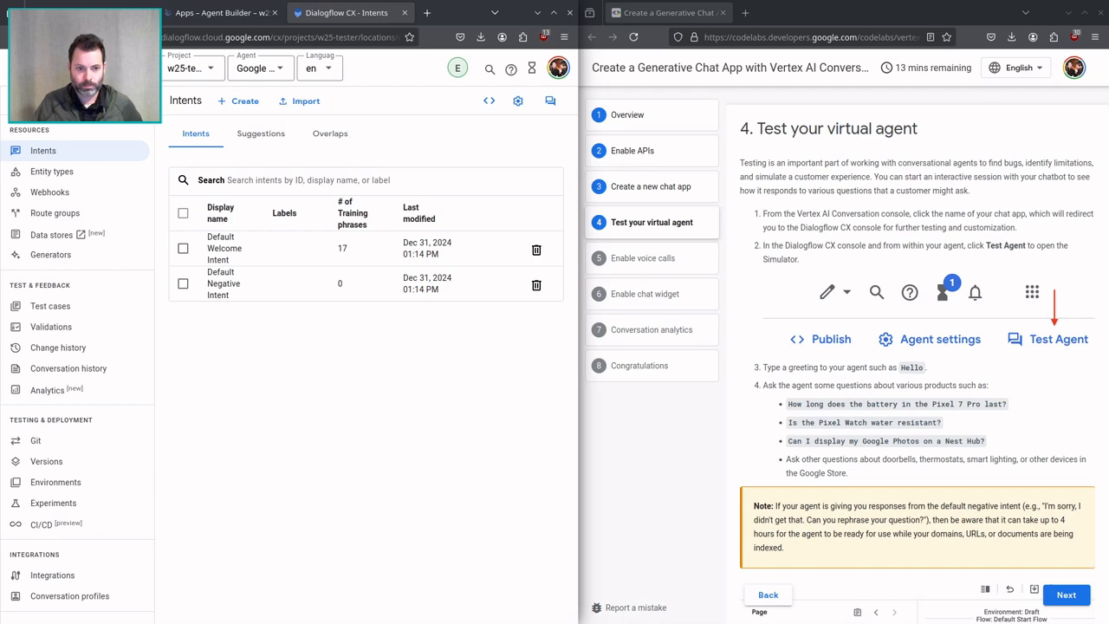
left_click(40, 101)
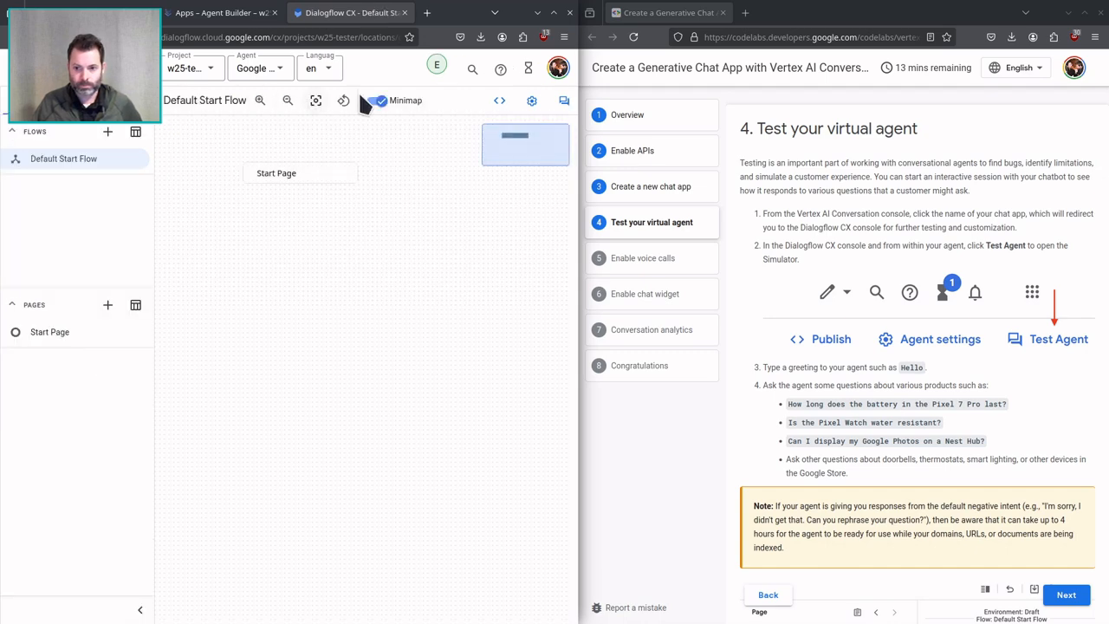
left_click(531, 101)
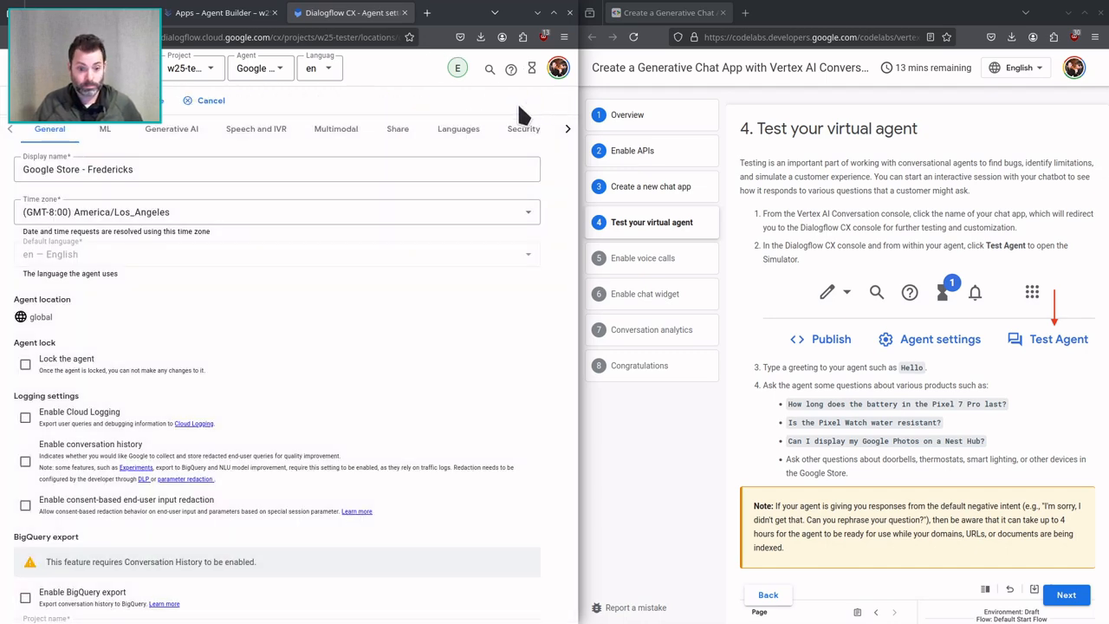
scroll(346, 334, "down", 6)
scroll(355, 325, "up", 6)
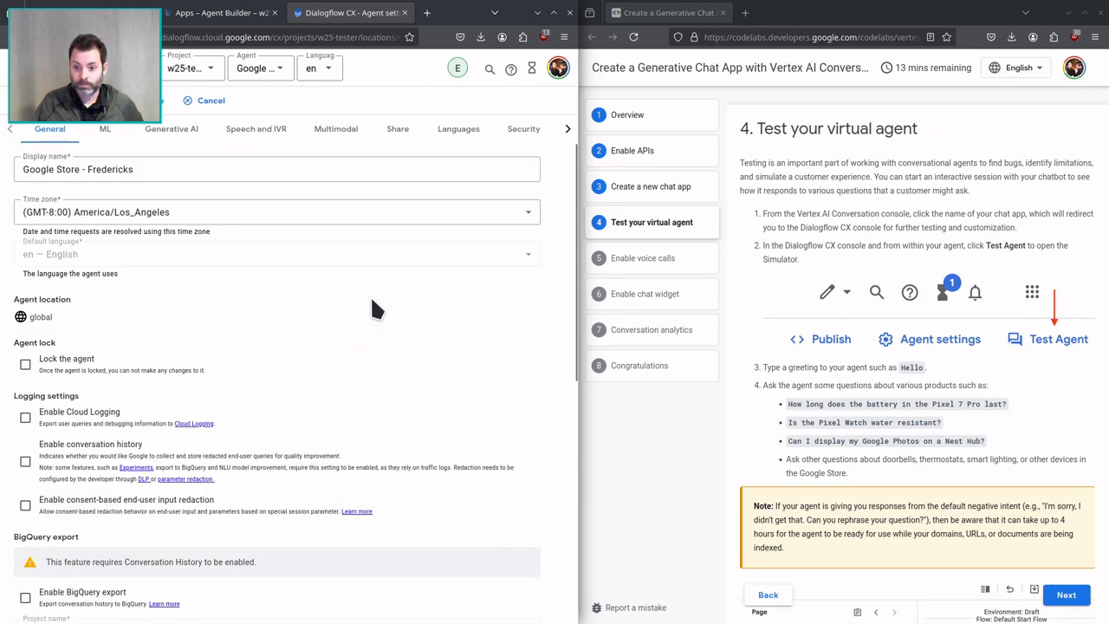
left_click(567, 130)
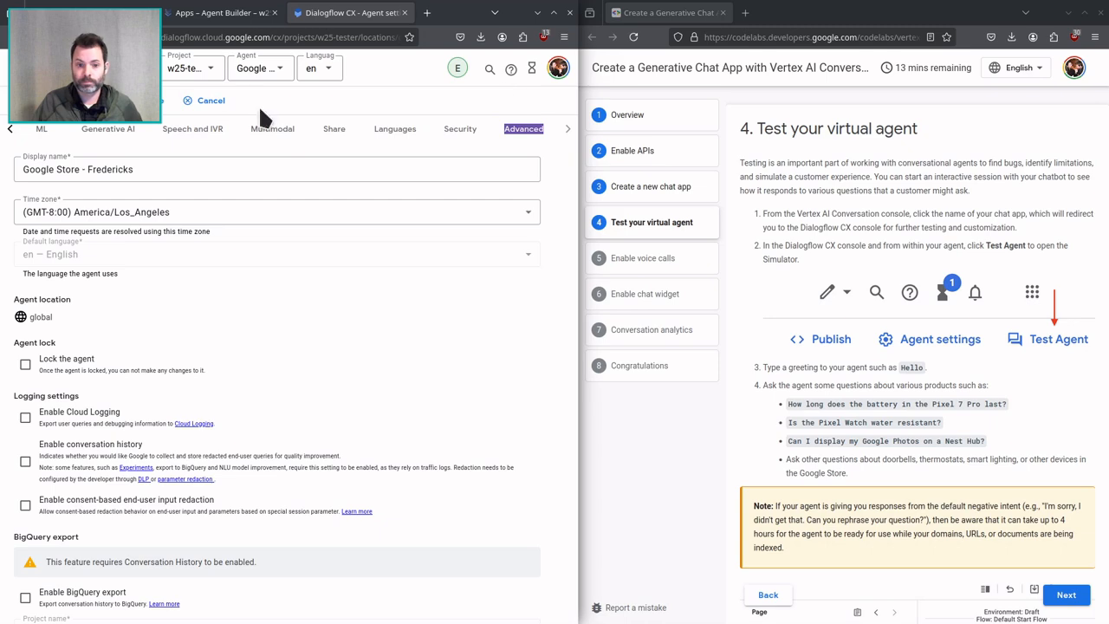
left_click(209, 102)
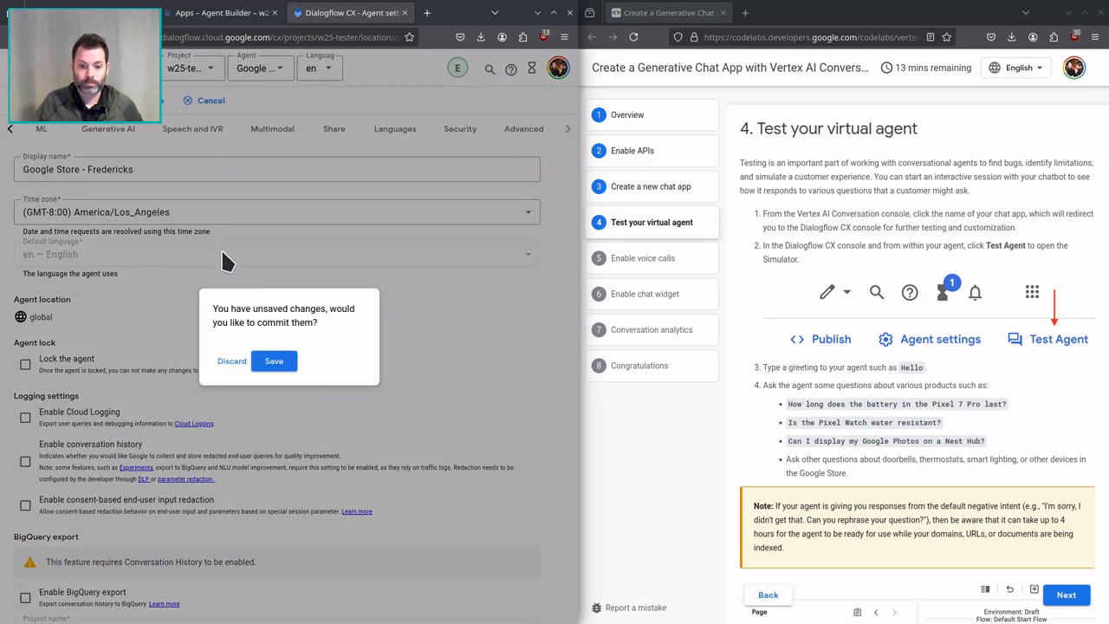
left_click(230, 364)
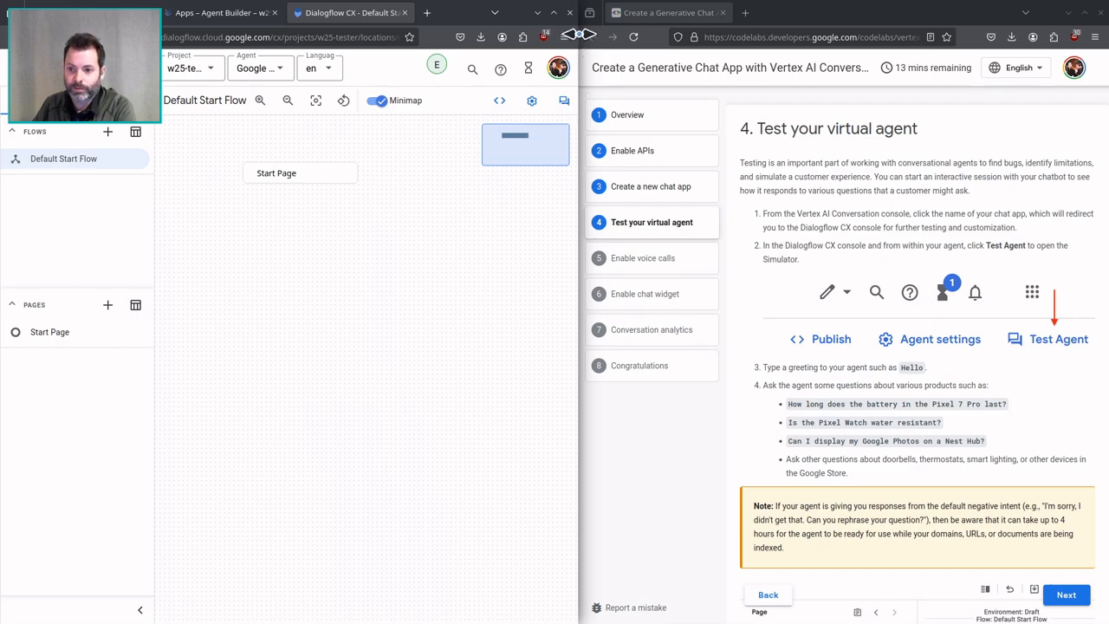
Widen the Dialogflow CX window, open the agent simulator and send the greeting "Hello there".
left_click_drag(584, 35, 619, 54)
left_click(606, 102)
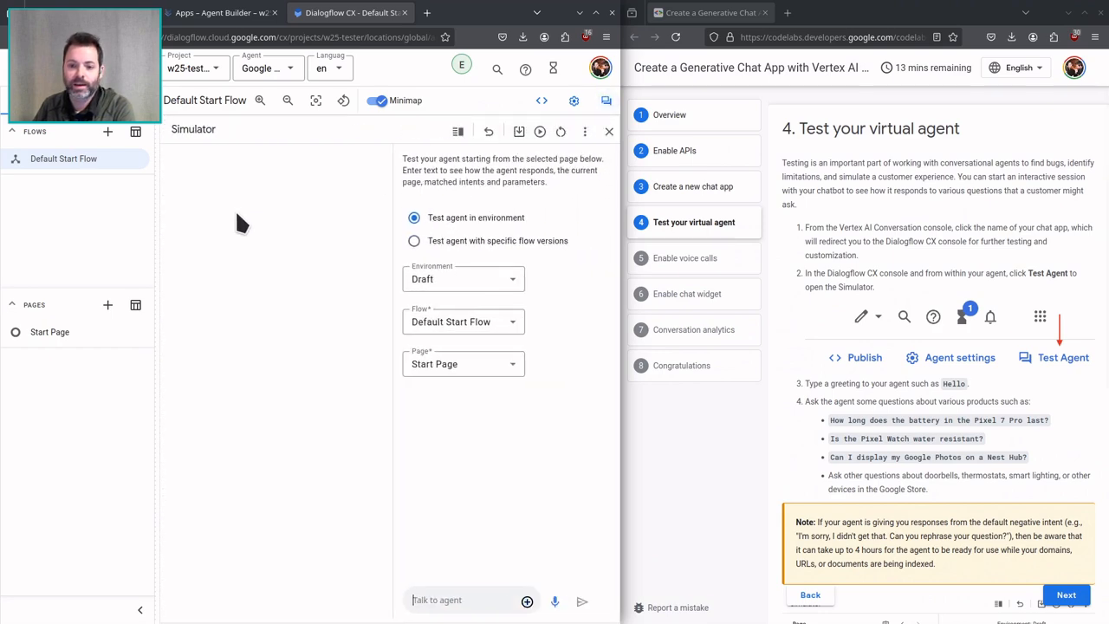
scroll(819, 362, "down", 1)
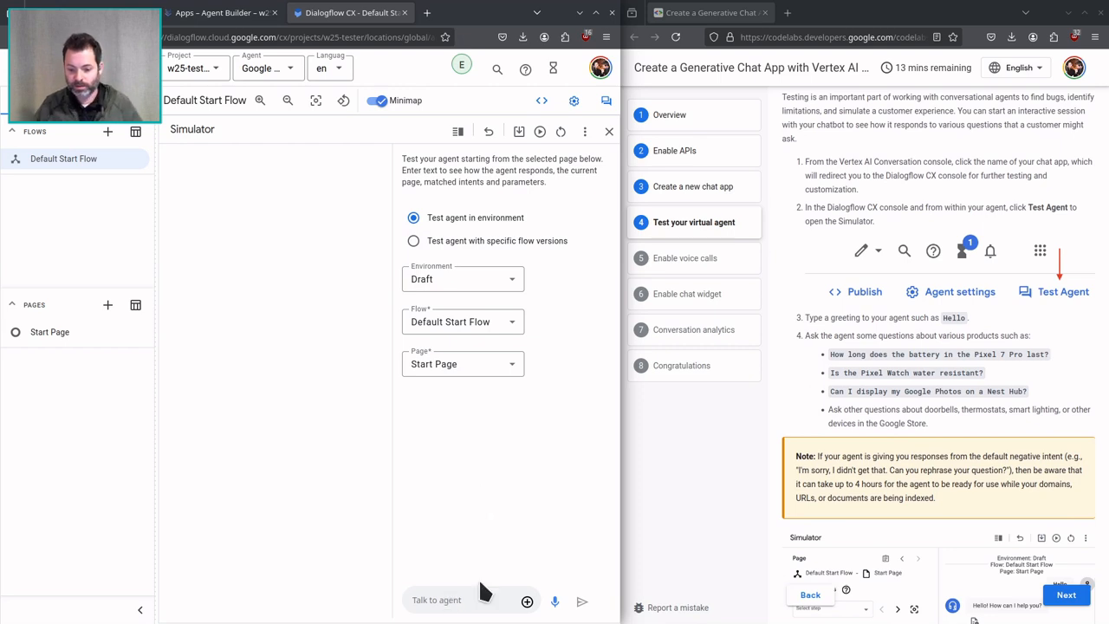
type("Hello there")
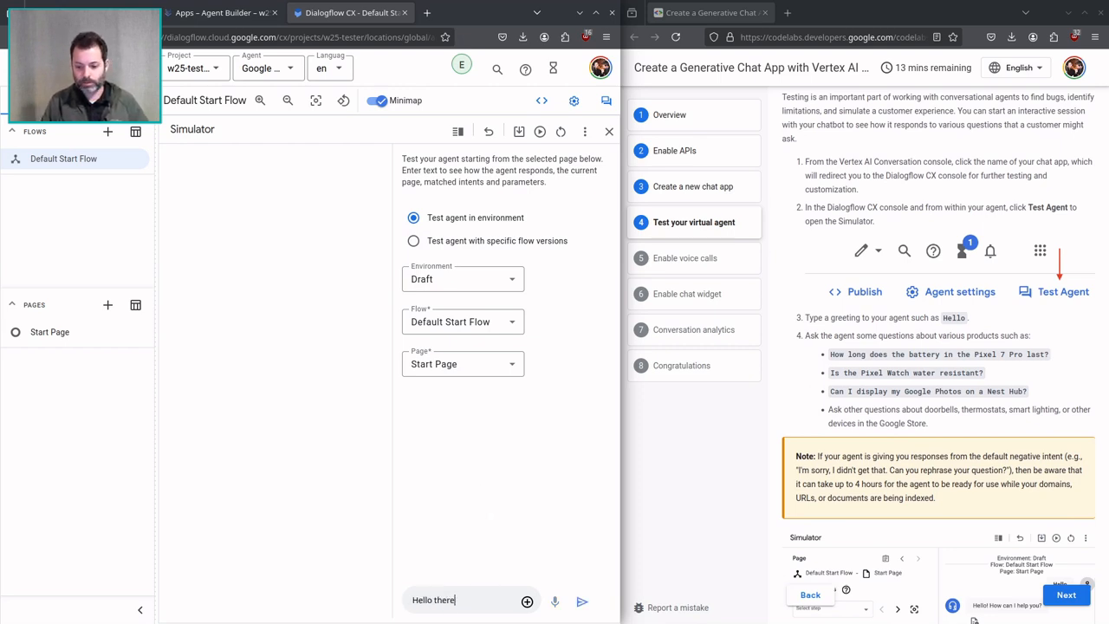
key("Return")
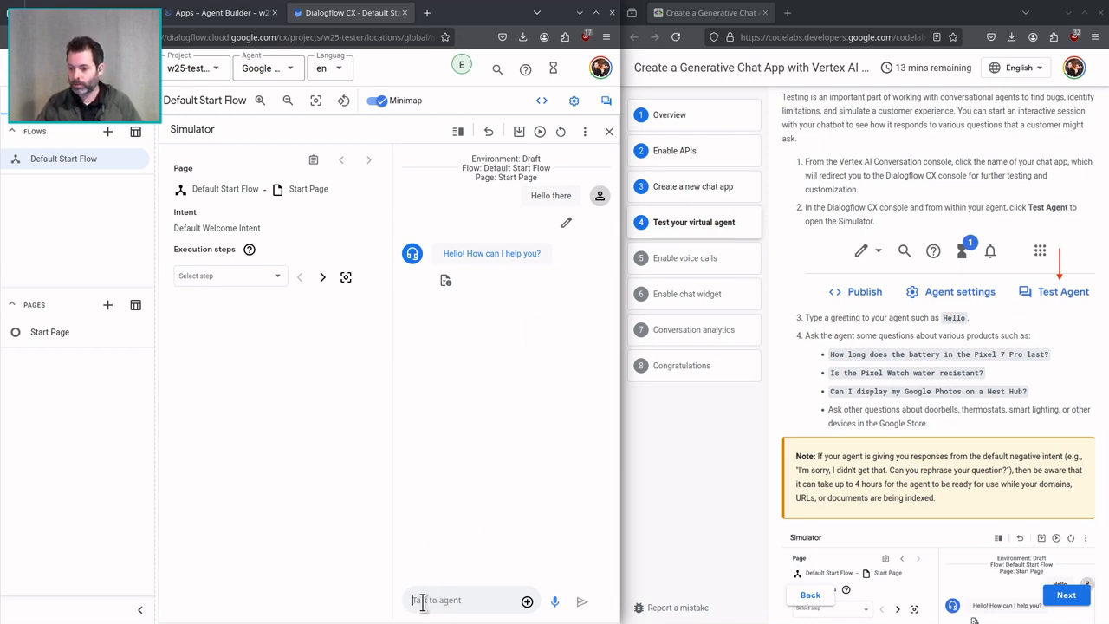
Ask the agent "Is the Pixel Watch water resistant?" and "Are you a smart or a dumb AI?".
type("Is the Pixel W")
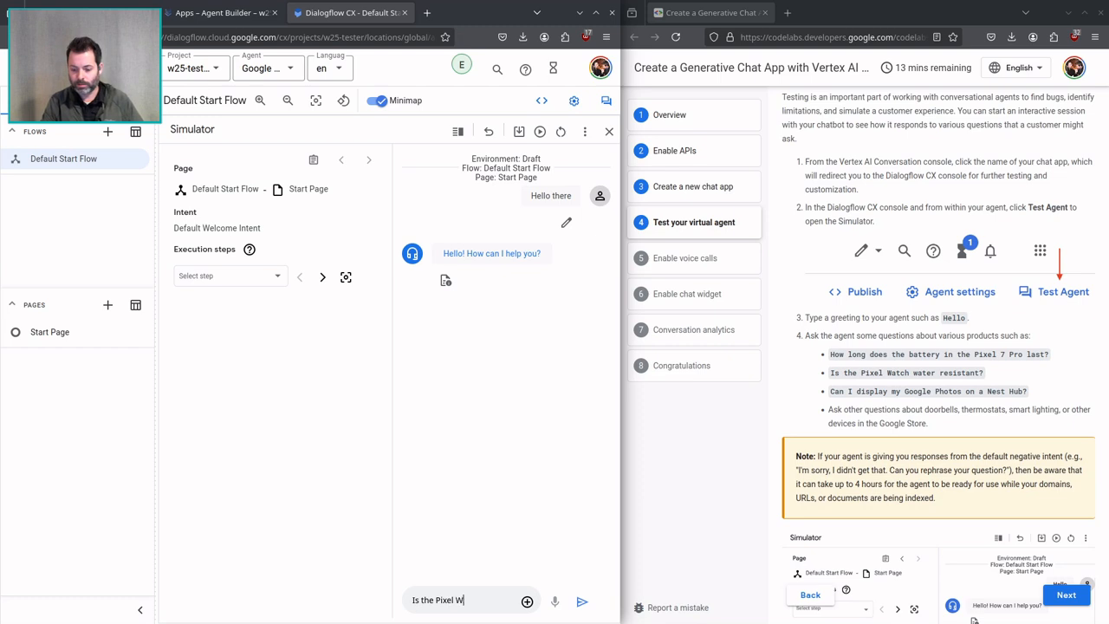
type("atch water resiste")
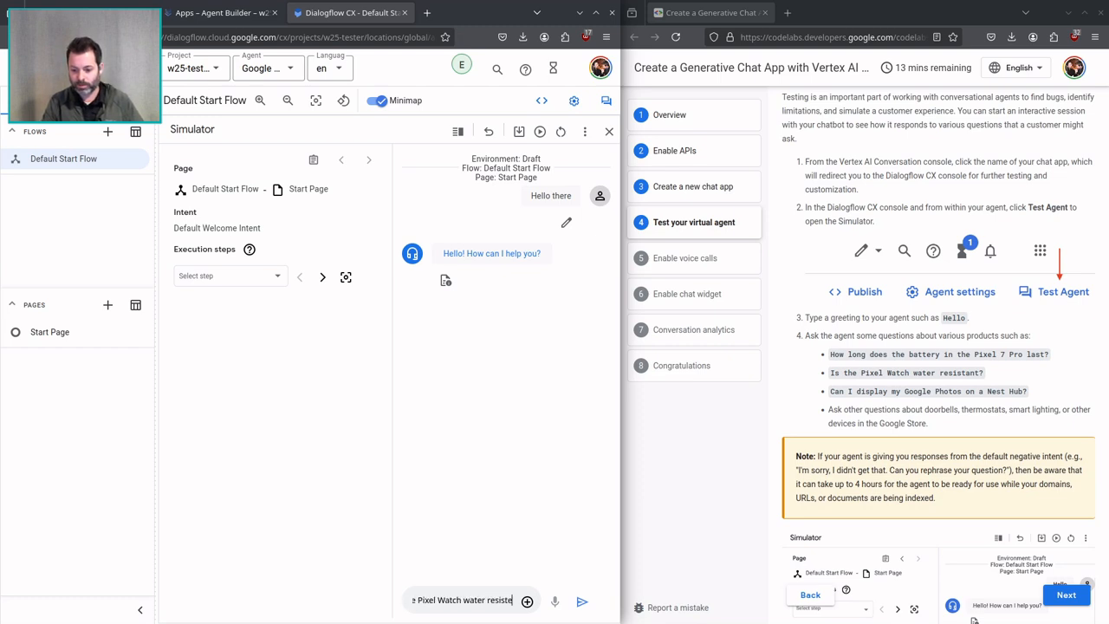
type("ant?")
key("Return")
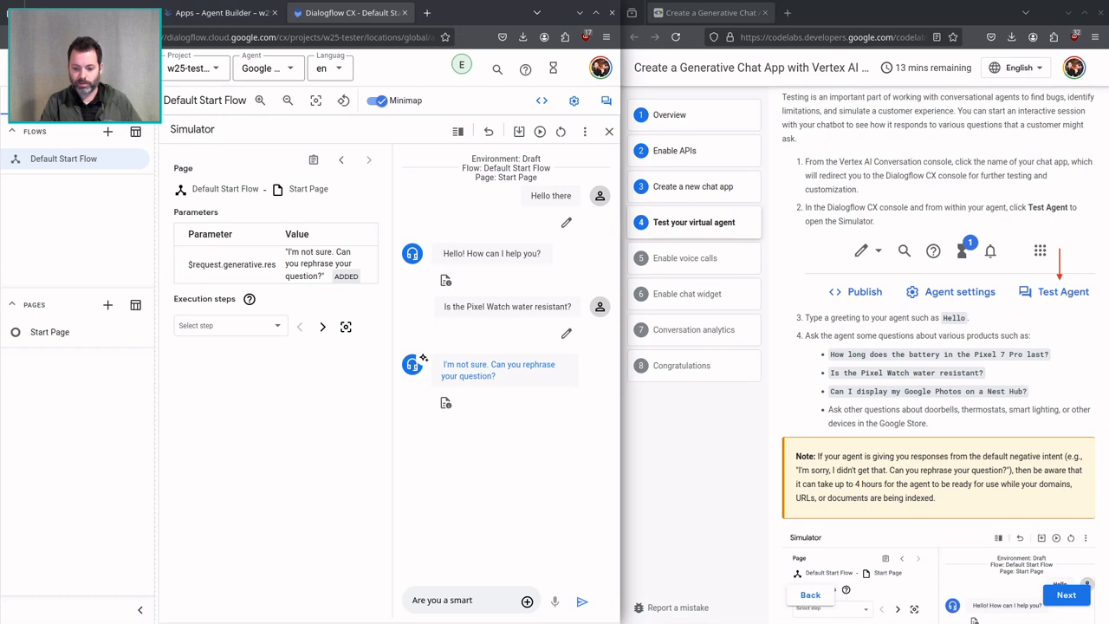
type("?")
key("Return")
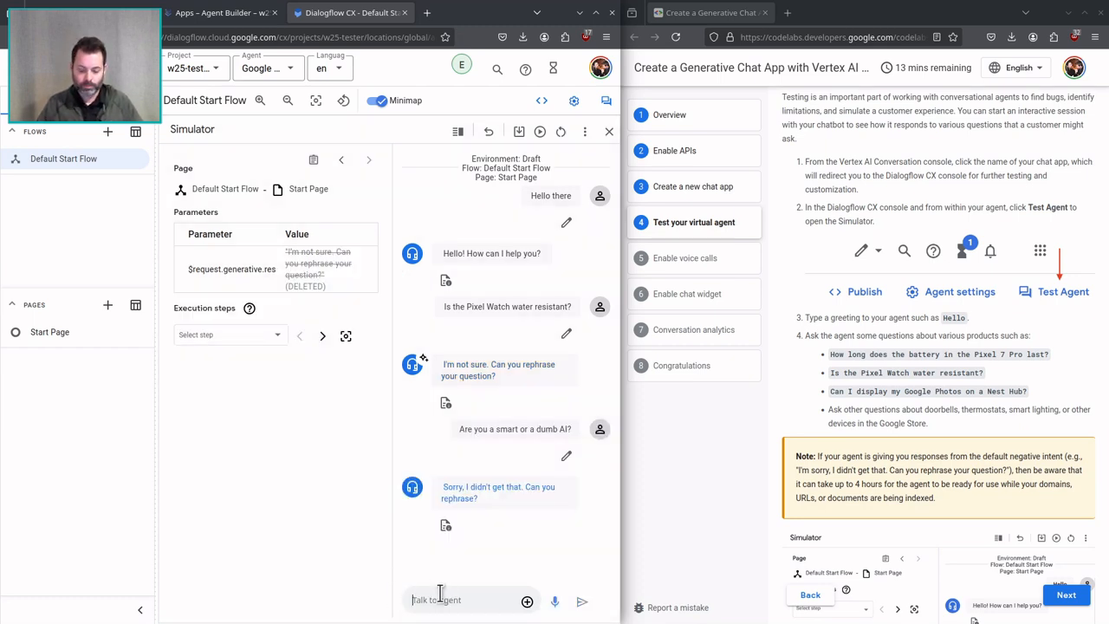
Answer "No" and ask the agent to automatically fix the codelab used to create it because it is mildly out of date though made in 2024.
type("No")
key("Return")
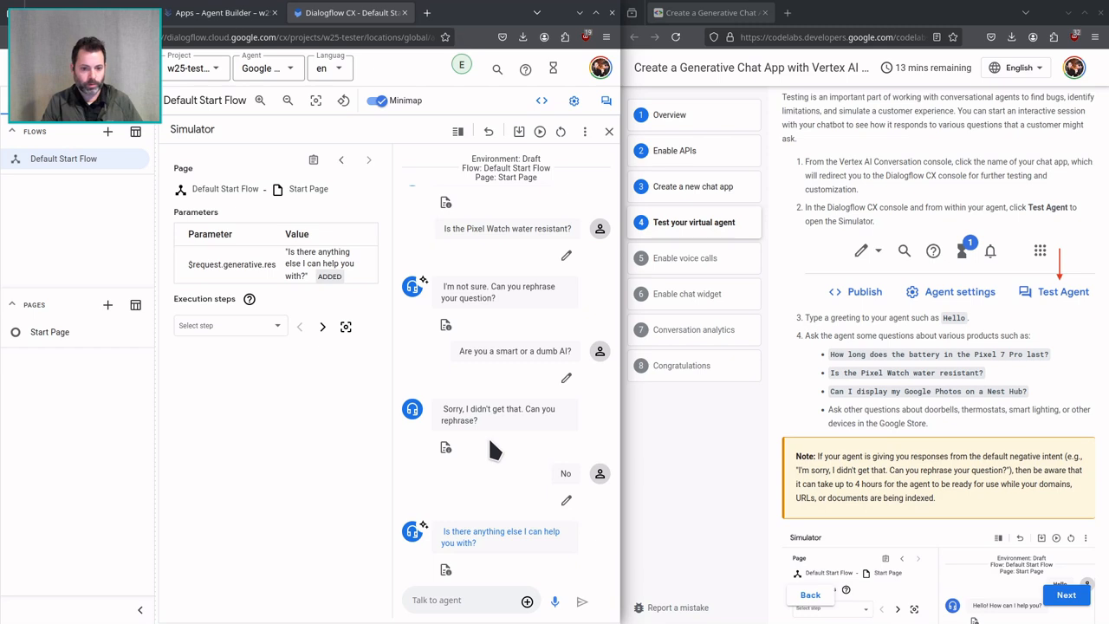
type("Ca")
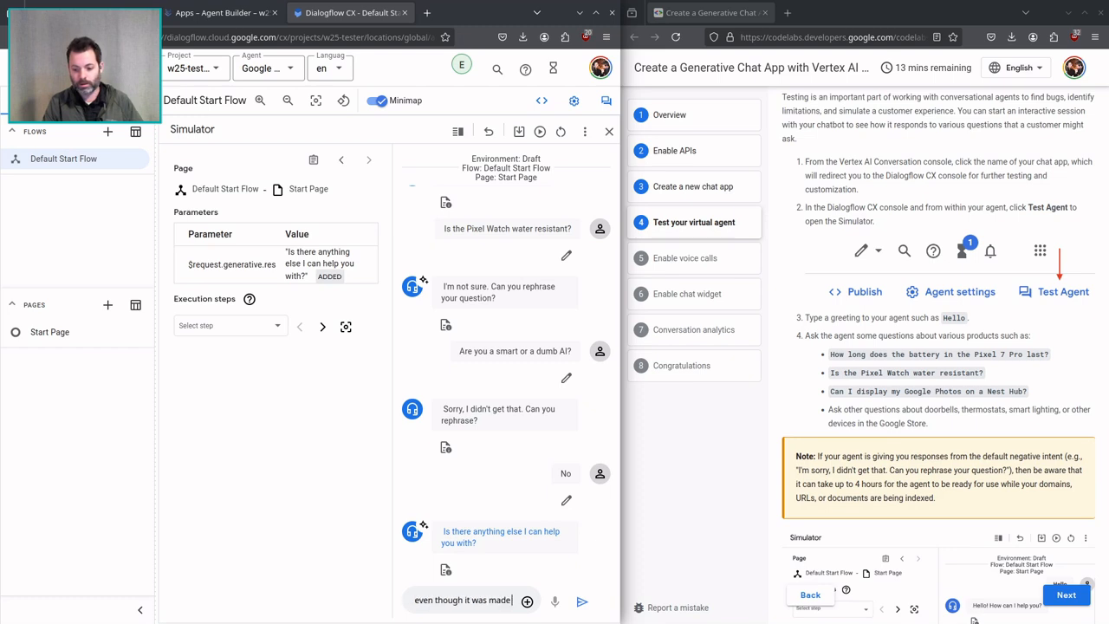
type("24")
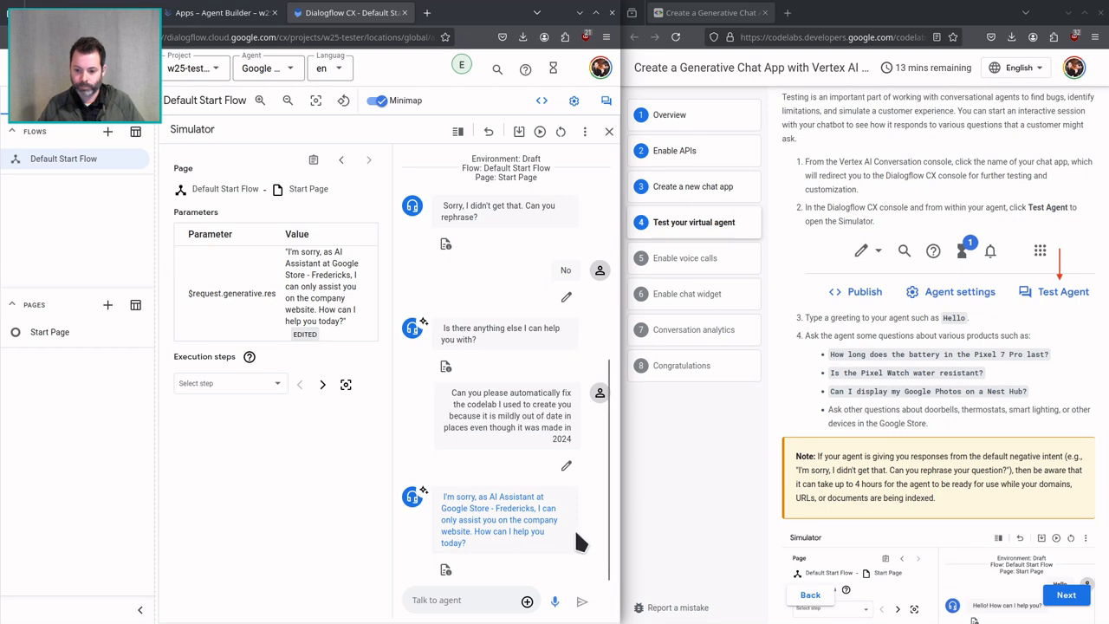
Copy the codelab's sample question "How long does the battery in the Pixel 7 Pro last?" and send it to the agent.
left_click(488, 601)
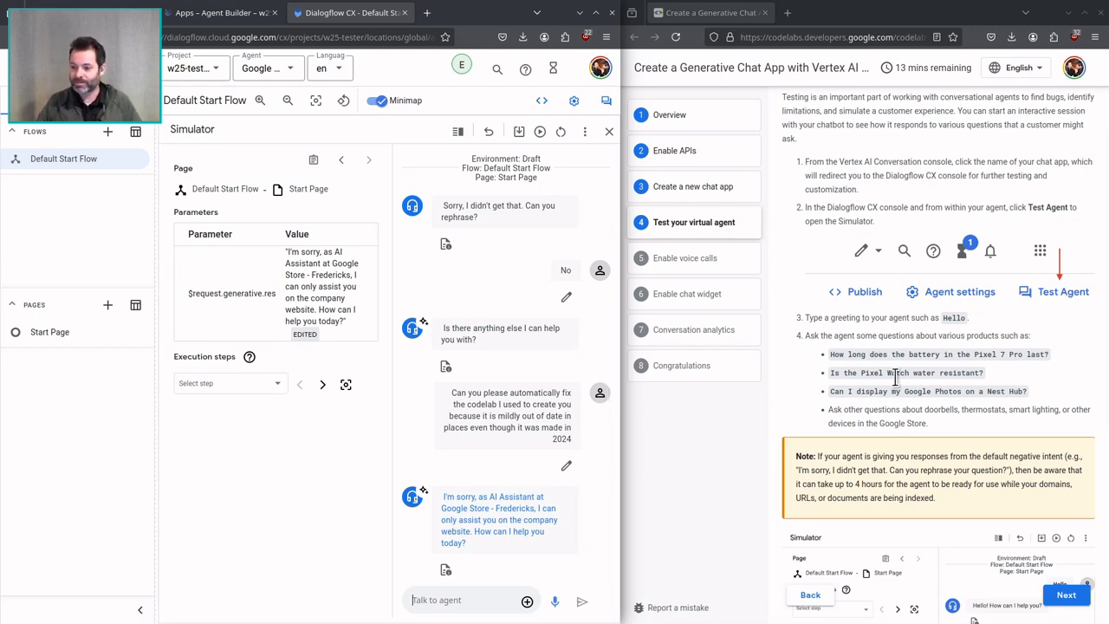
left_click(904, 351)
triple_click(904, 350)
key("ctrl+c")
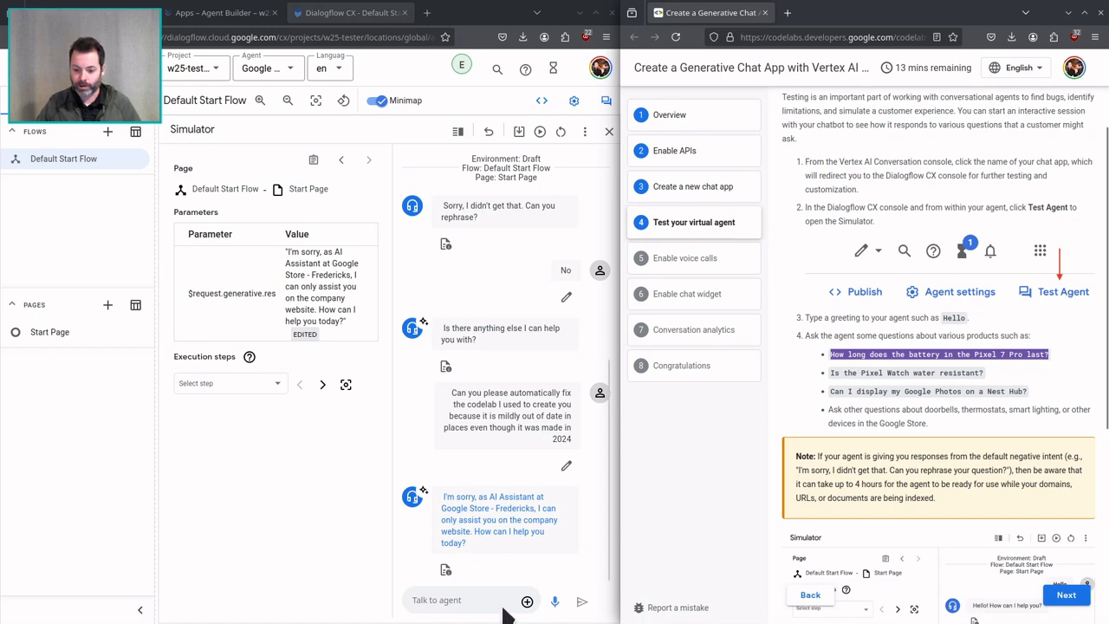
left_click(429, 599)
key("ctrl+v")
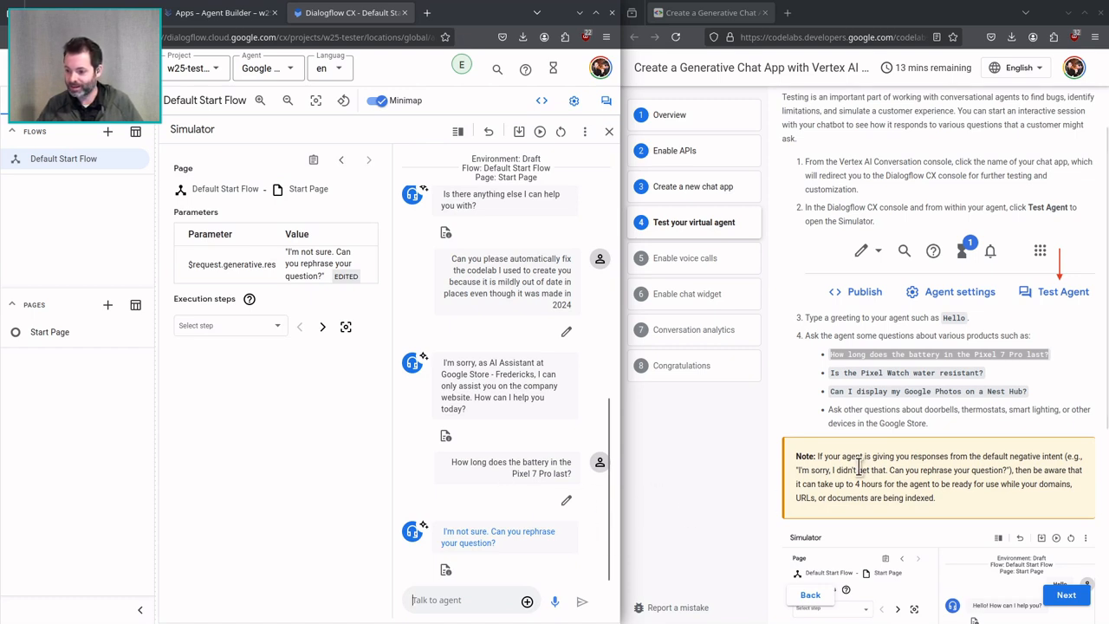
Read the codelab's note on indexing time and the remaining test section, and advance to the Conversation analytics instructions.
left_click_drag(837, 456, 1007, 485)
left_click(1005, 483)
scroll(961, 459, "down", 5)
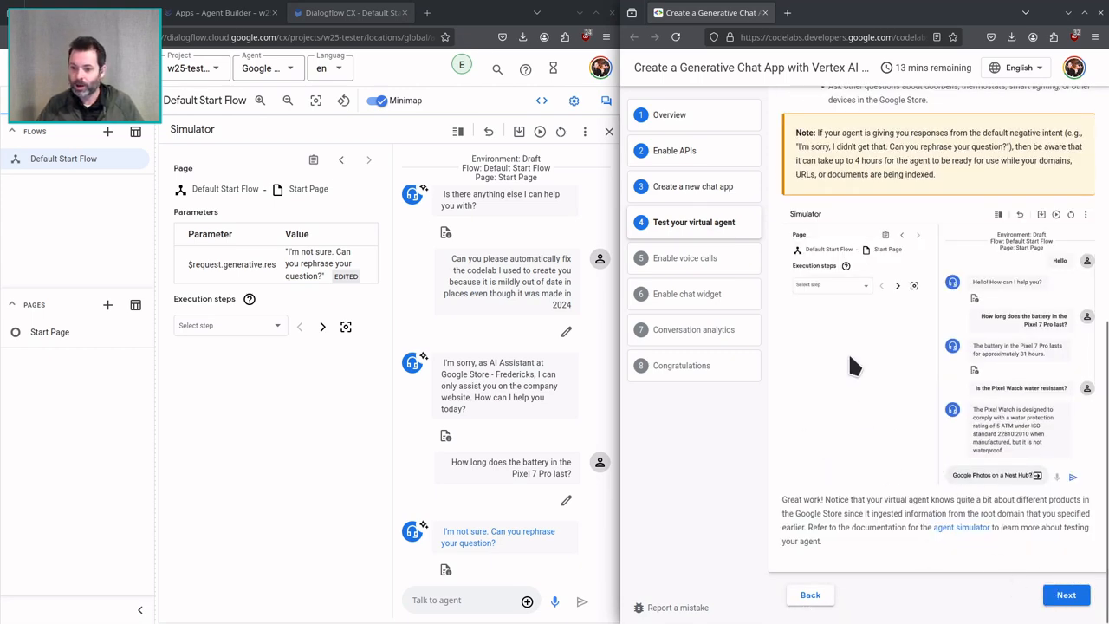
left_click(1065, 594)
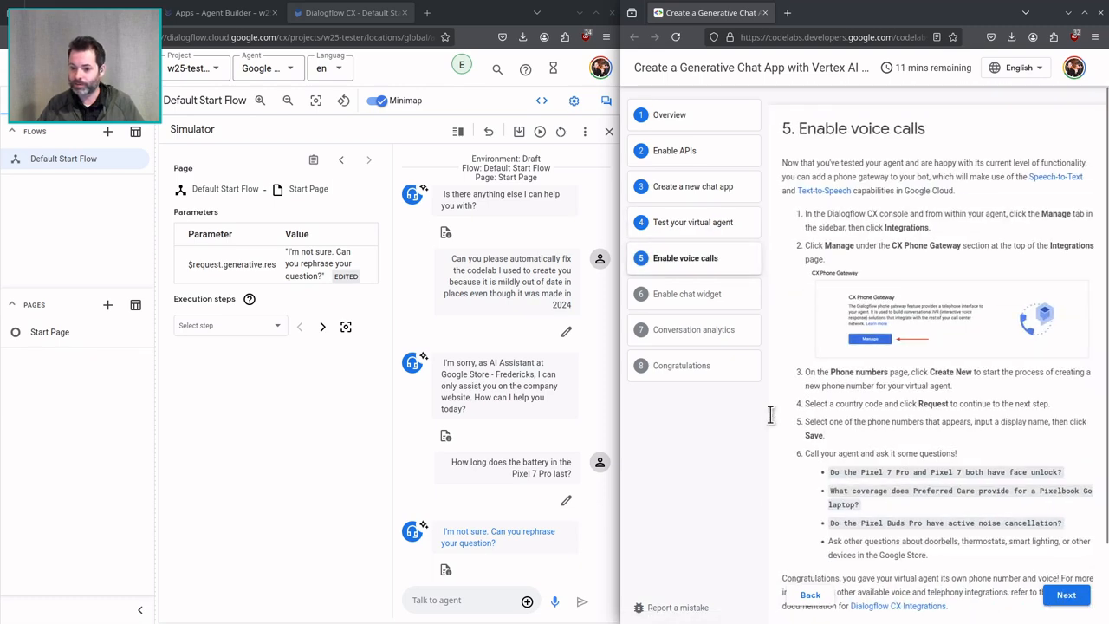
left_click(684, 336)
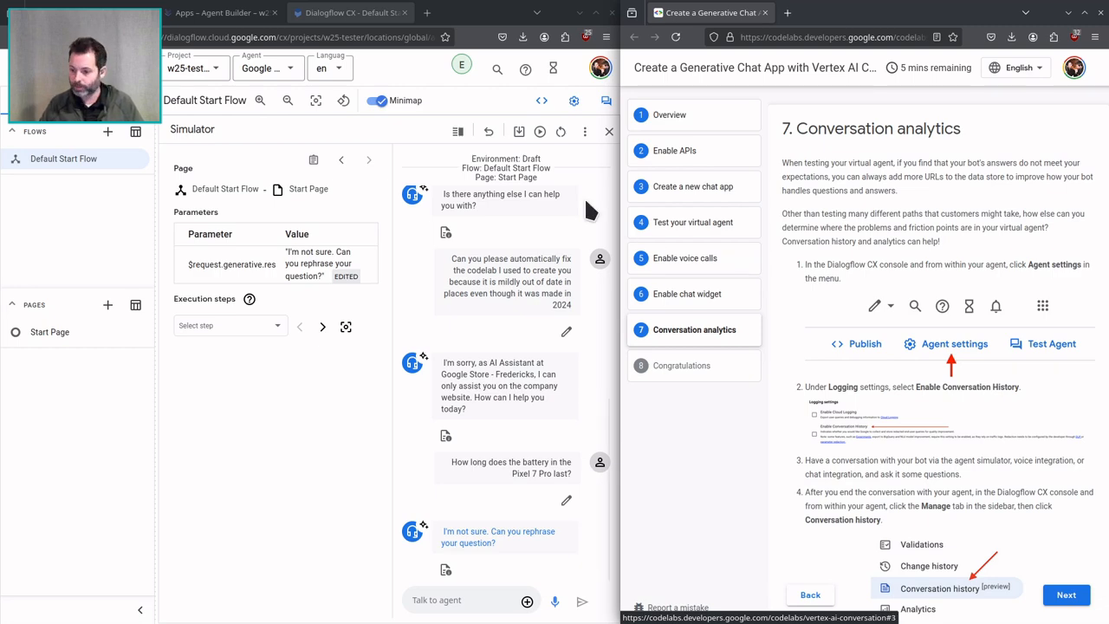
scroll(873, 420, "down", 5)
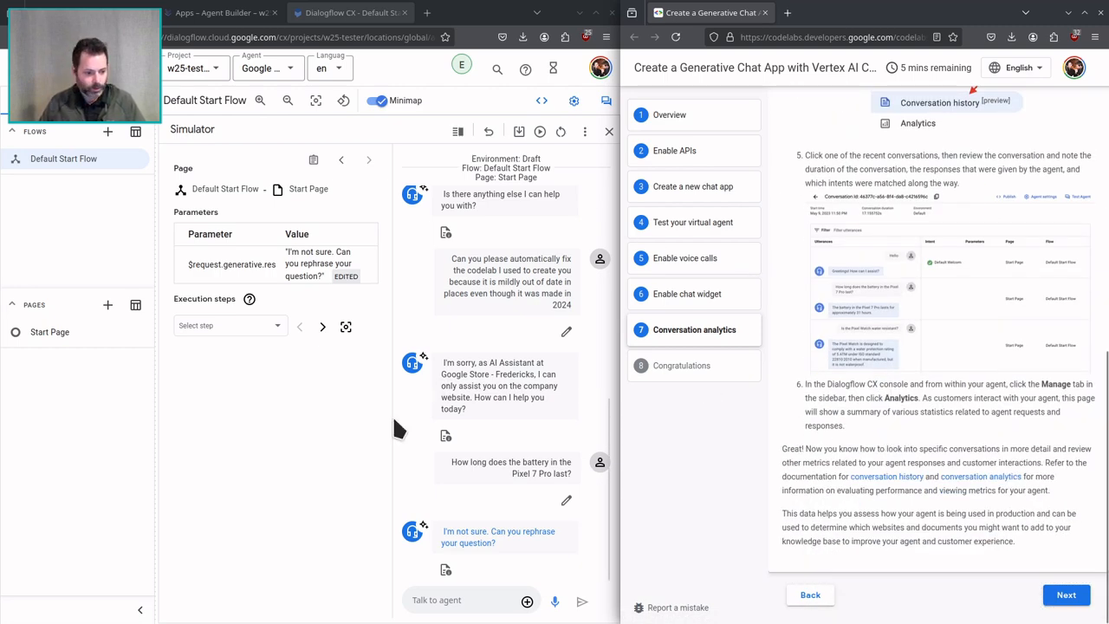